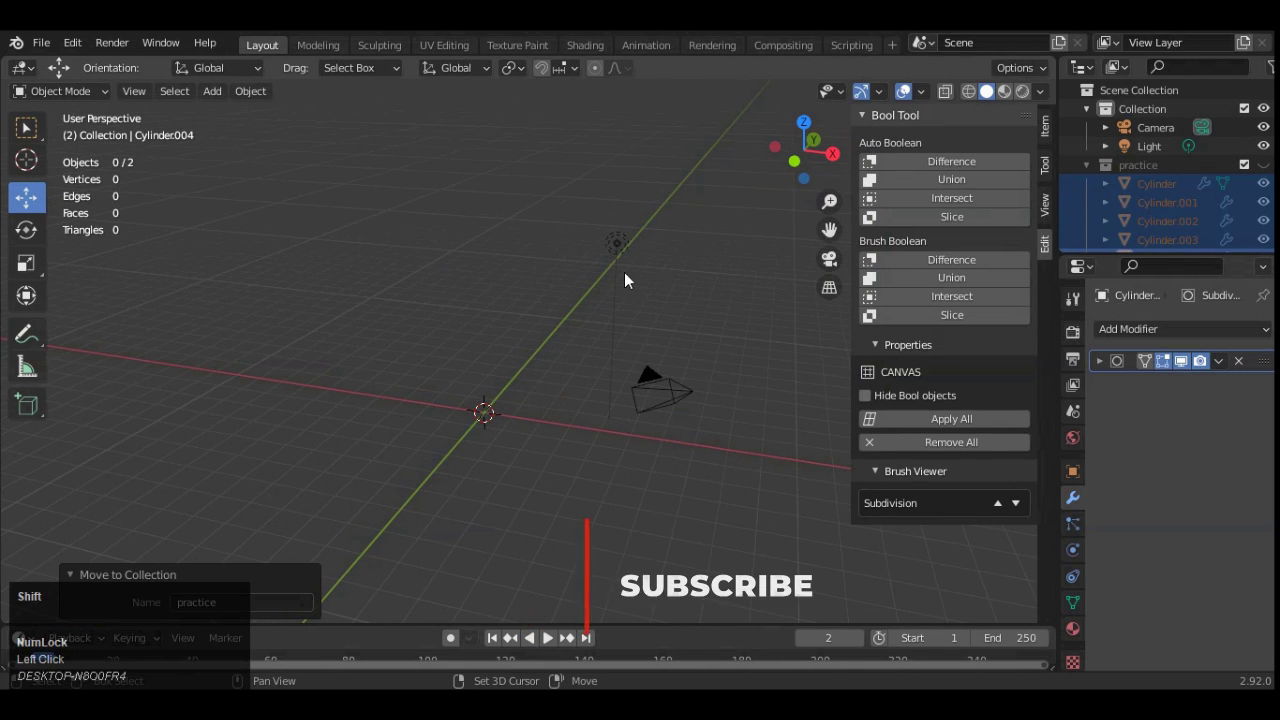
- Add a mesh cylinder at the origin and set its cap fill type to Triangle Fan
key("shift+a")
mouse_move(634, 281)
left_click(703, 366)
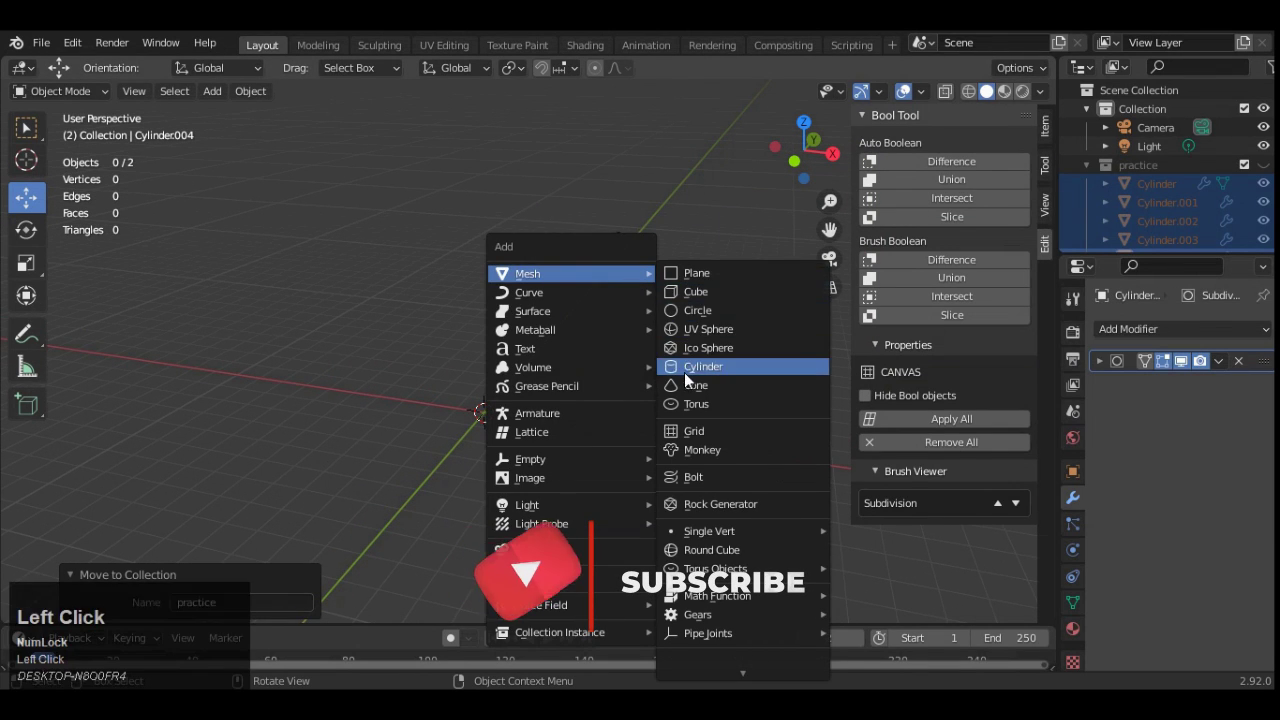
scroll(680, 342, "up", 3)
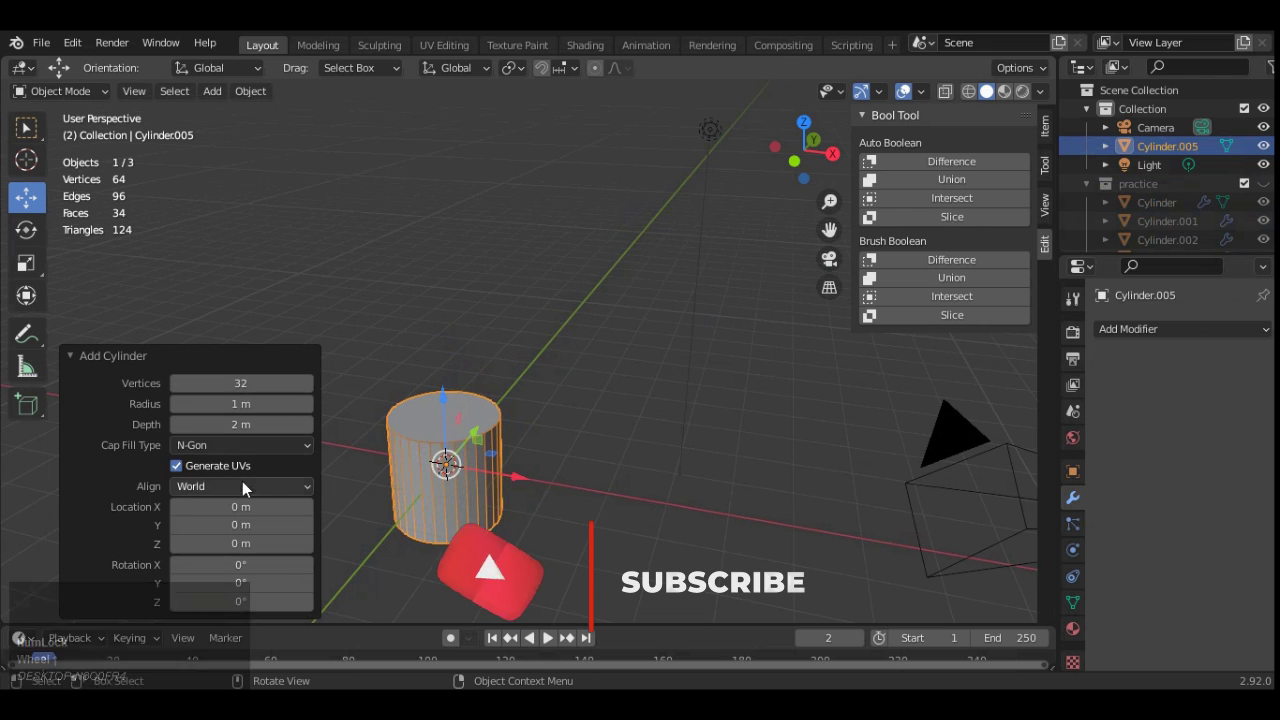
left_click(242, 445)
left_click(245, 508)
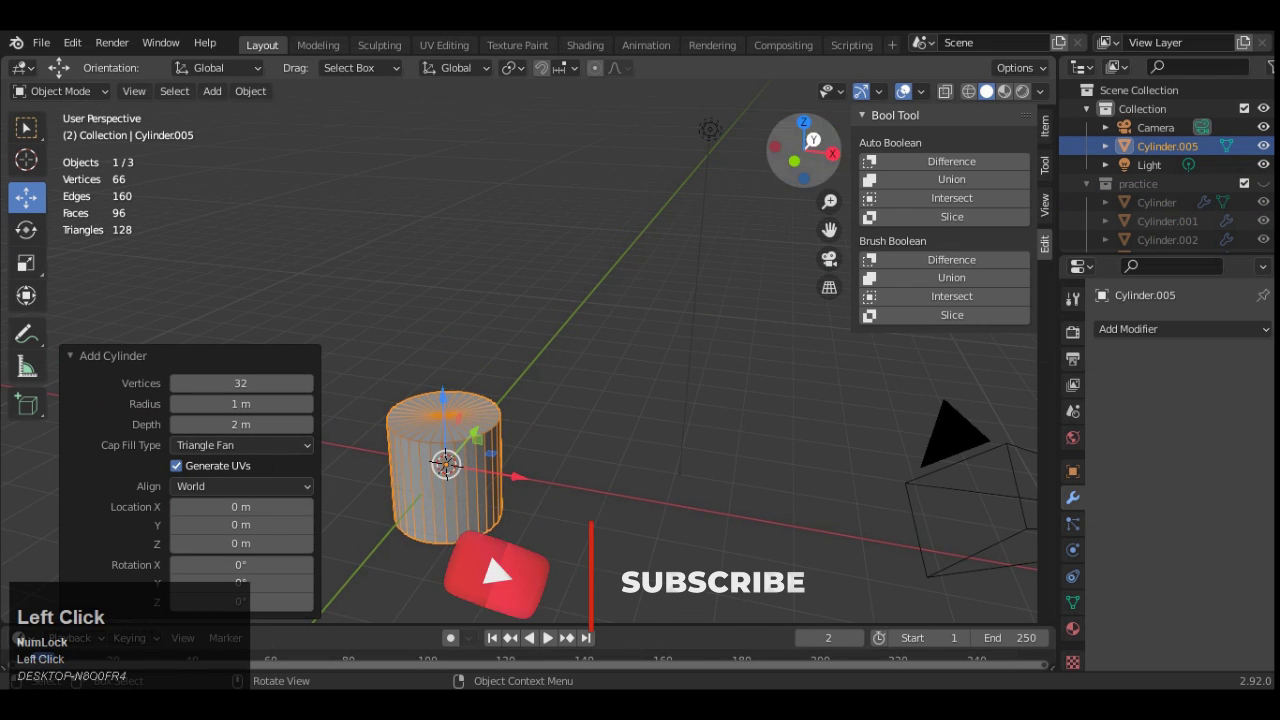
- Rotate the cylinder 90° in the right orthographic view so that it lies on its side
left_click_drag(795, 162, 829, 199)
scroll(774, 238, "up", 1)
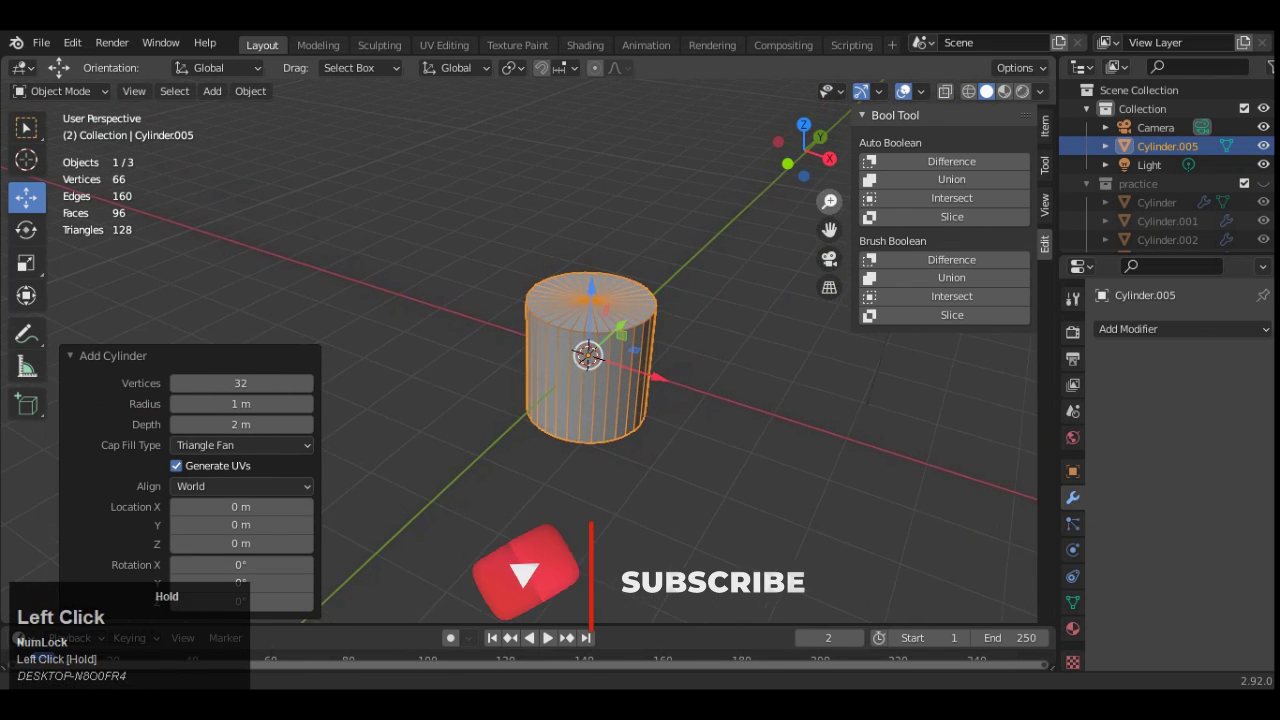
left_click(831, 161)
scroll(711, 276, "down", 2)
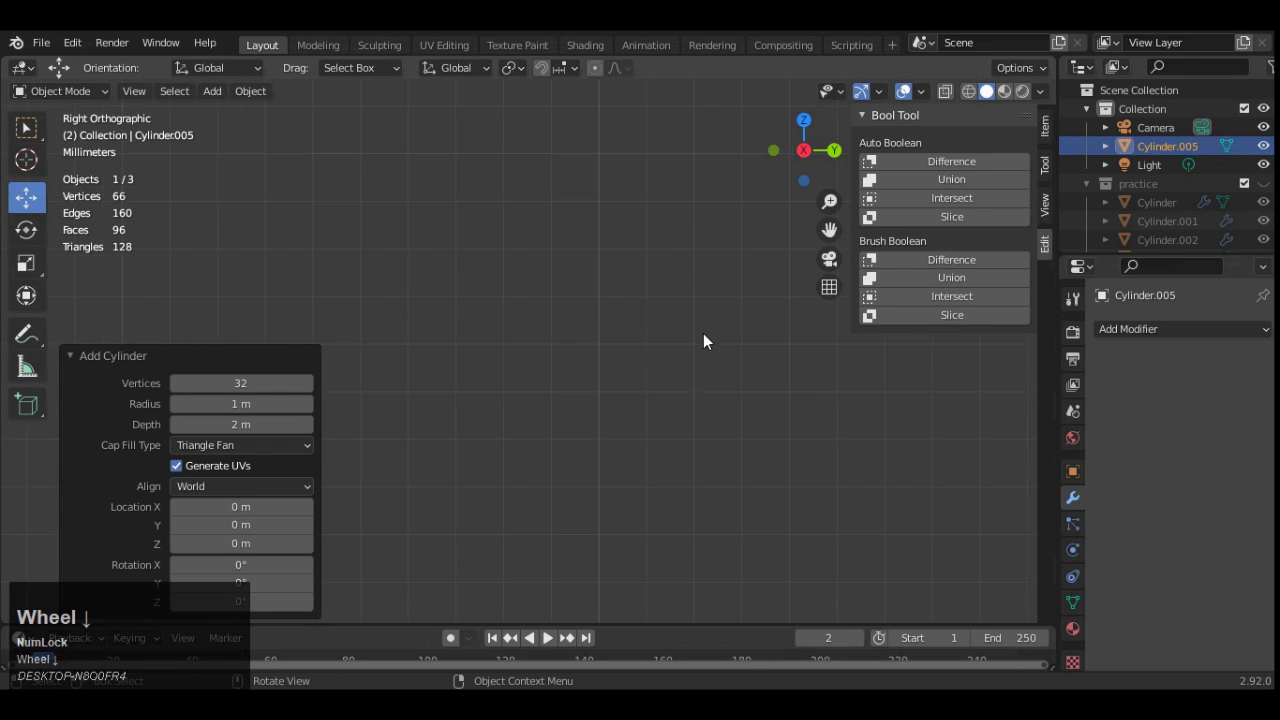
left_click_drag(829, 229, 460, 409)
scroll(472, 410, "down", 5)
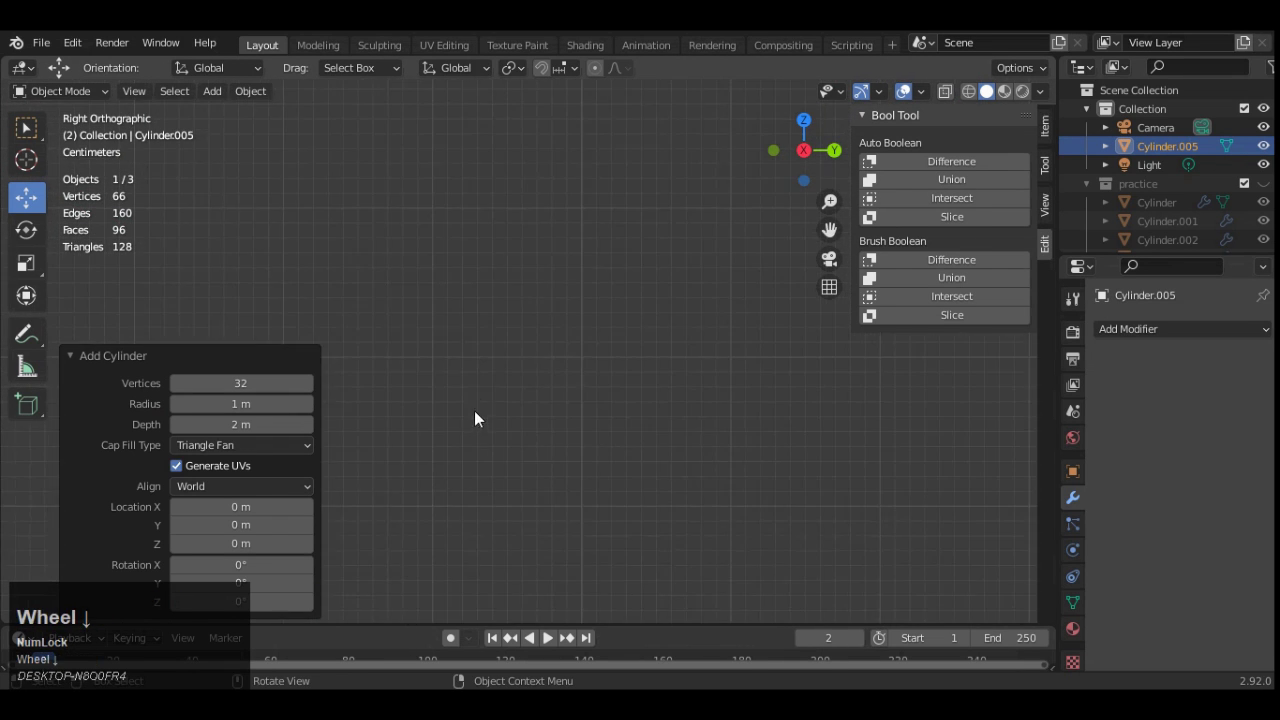
scroll(581, 396, "down", 5)
mouse_move(829, 229)
left_mouse_down()
mouse_move(775, 209)
mouse_move(804, 195)
mouse_move(829, 225)
left_mouse_up()
scroll(548, 384, "down", 1)
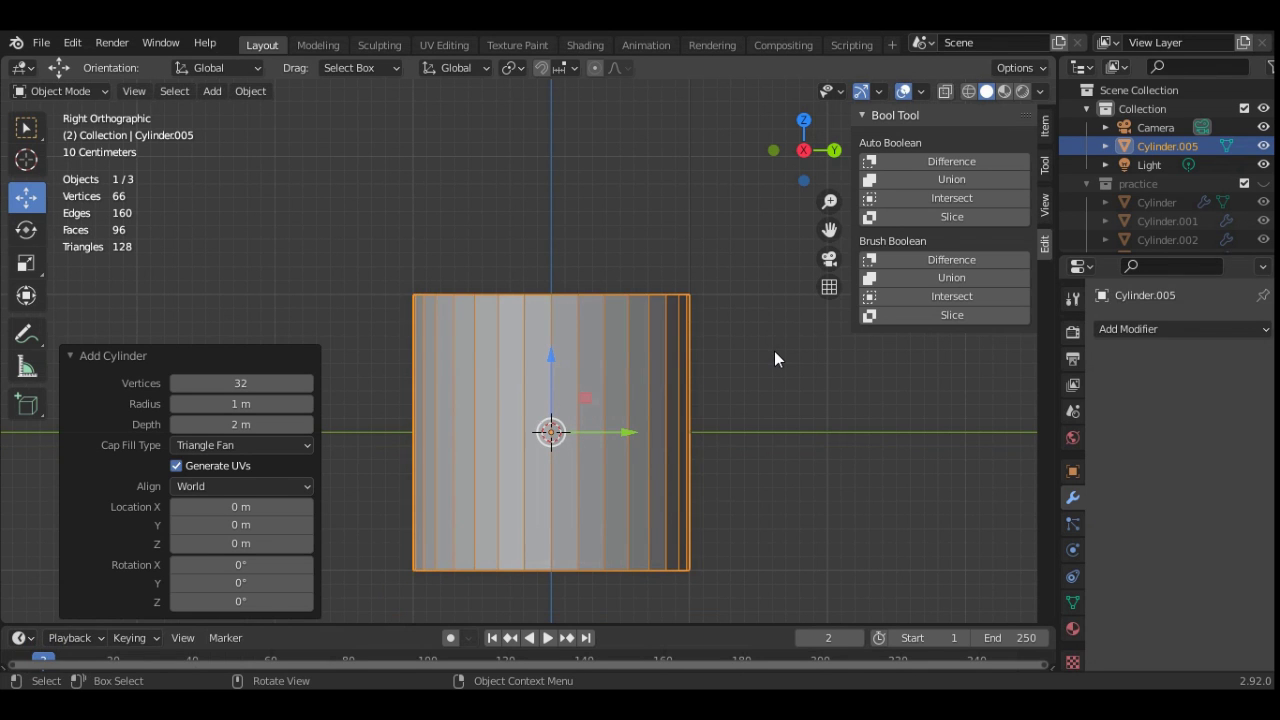
key("r")
left_click(571, 447)
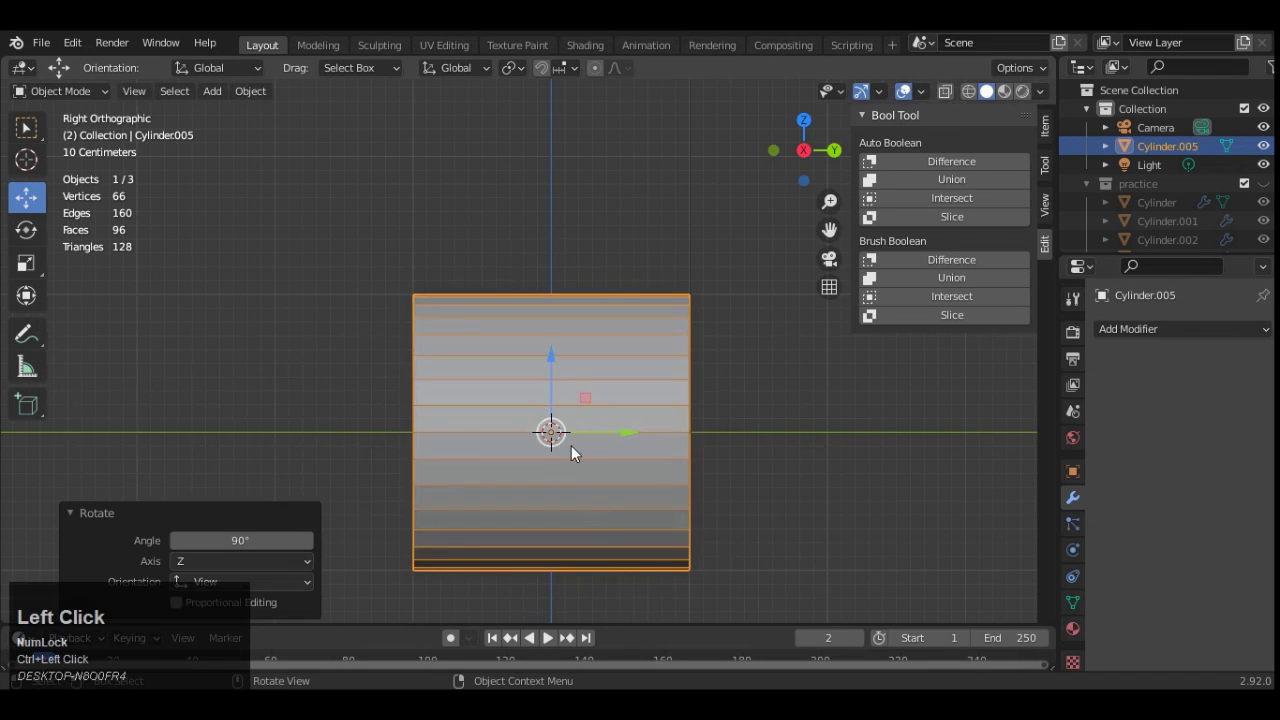
- Stretch the cylinder along the Y axis to about 1.5 times its length
scroll(544, 421, "up", 1)
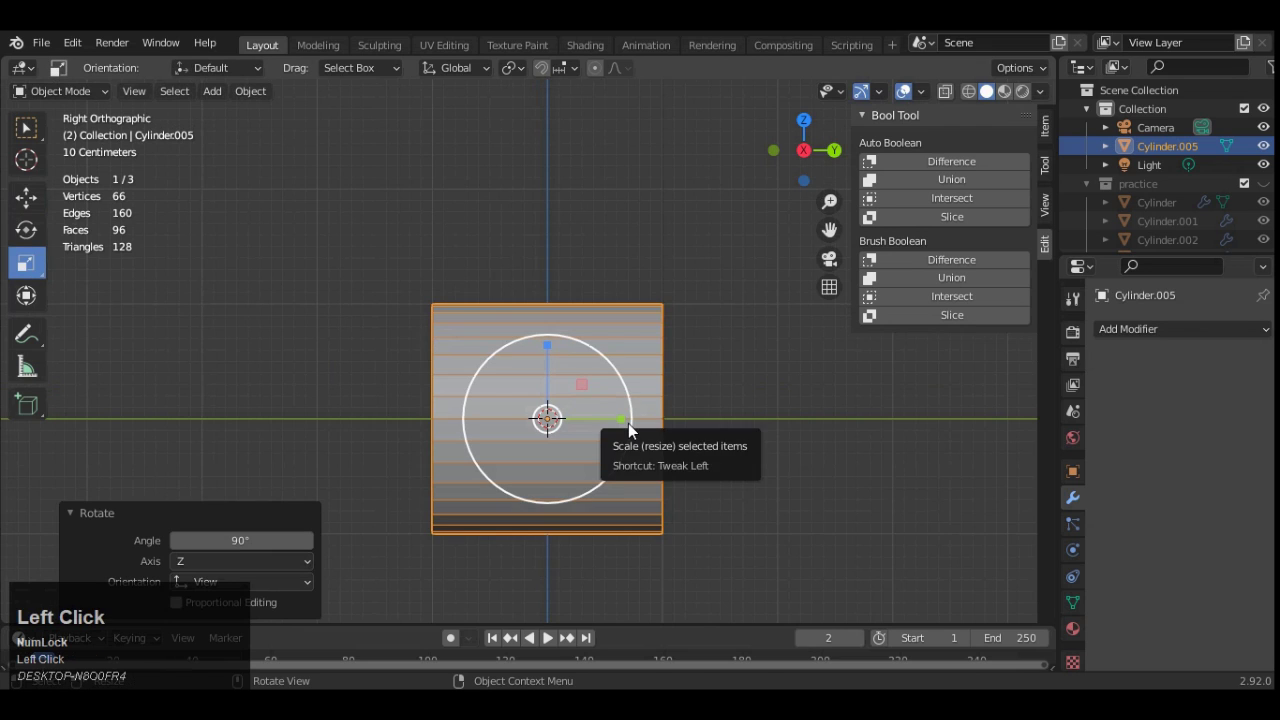
left_click_drag(629, 423, 666, 412, "ctrl")
right_click(641, 422)
- In Edit Mode, add centered loop cuts around the cylinder's middle and halfway along each half, splitting its length into four sections
key("Tab")
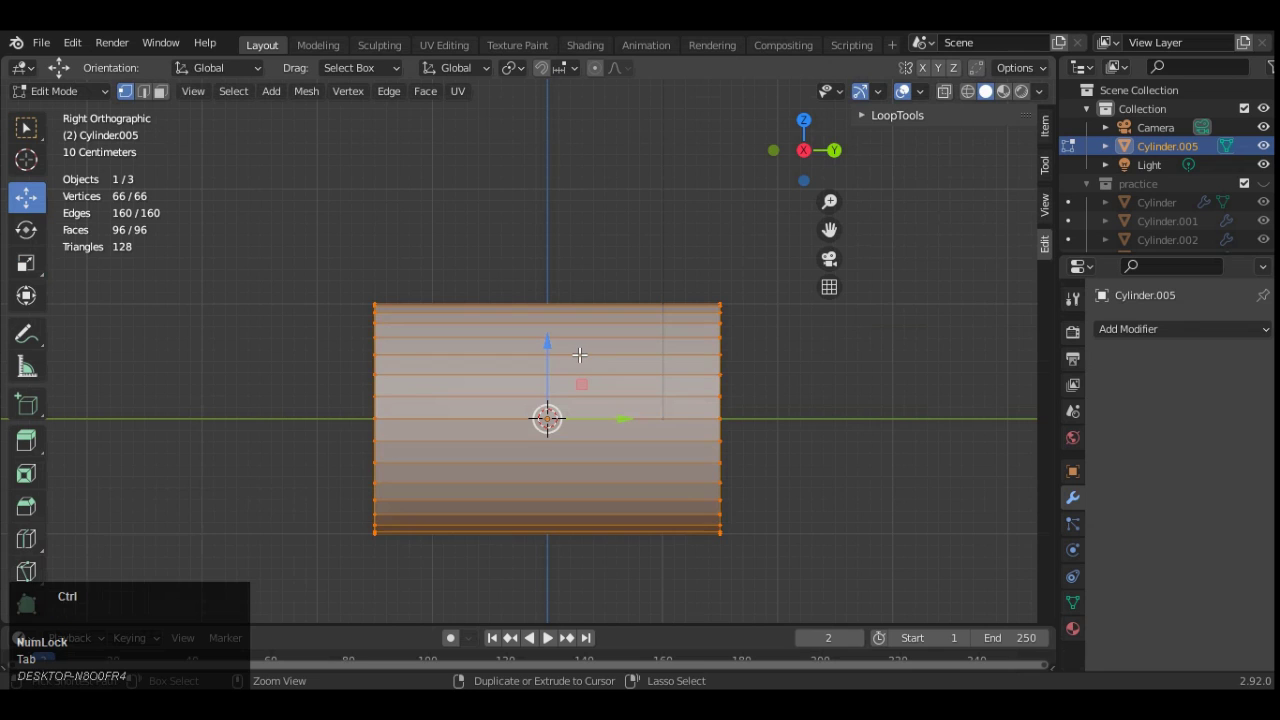
right_click(549, 299)
key("ctrl+r")
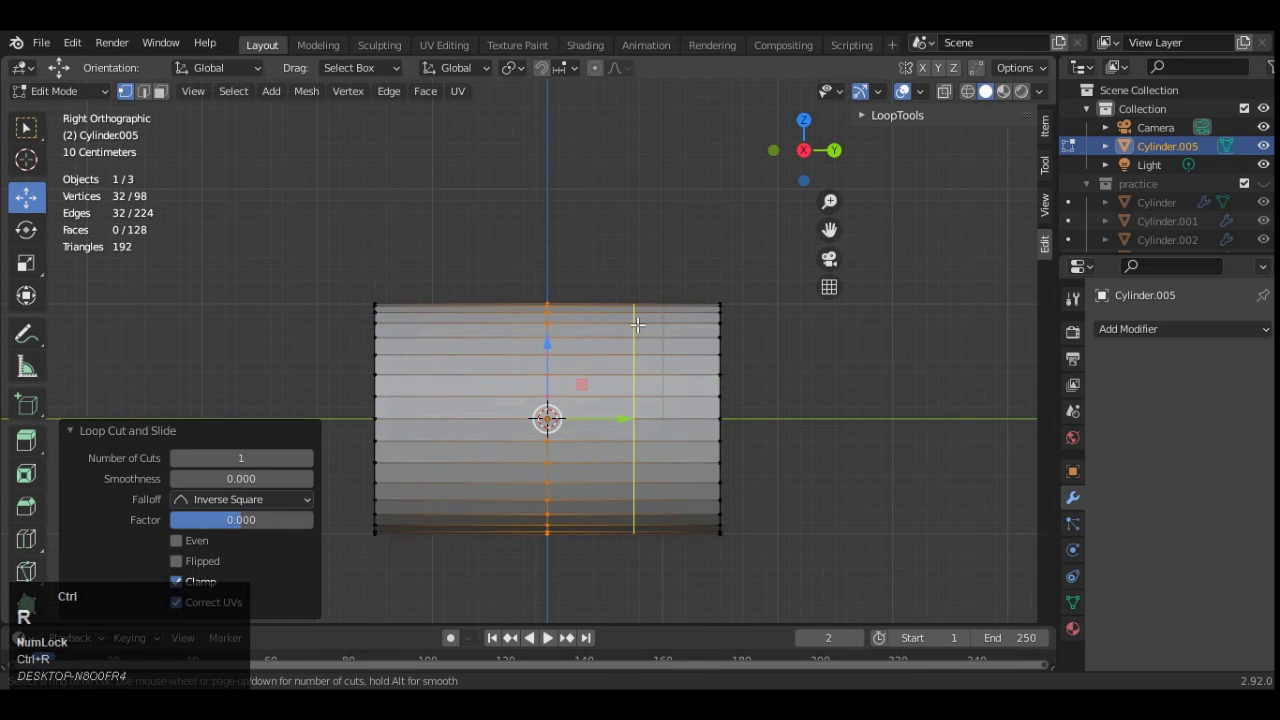
left_click(625, 318)
right_click(482, 320)
key("ctrl+r")
left_click(482, 320)
right_click(482, 320)
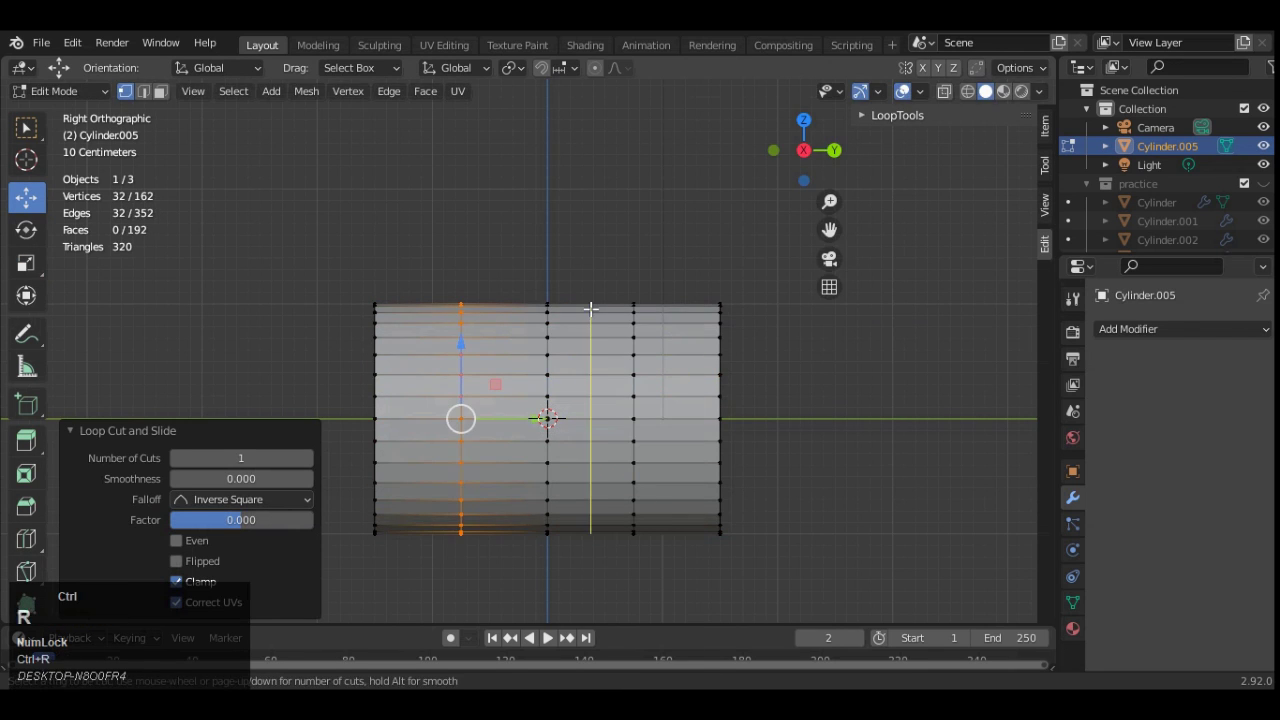
- Add a centered loop cut to each of the two inner quarter sections of the cylinder
left_click(591, 309)
right_click(591, 309)
key("ctrl+r")
left_click(504, 300)
right_click(504, 300)
- Halve the four narrower sections around the cylinder's middle with one centered loop cut each
key("ctrl+r")
left_click(524, 298)
right_click(530, 299)
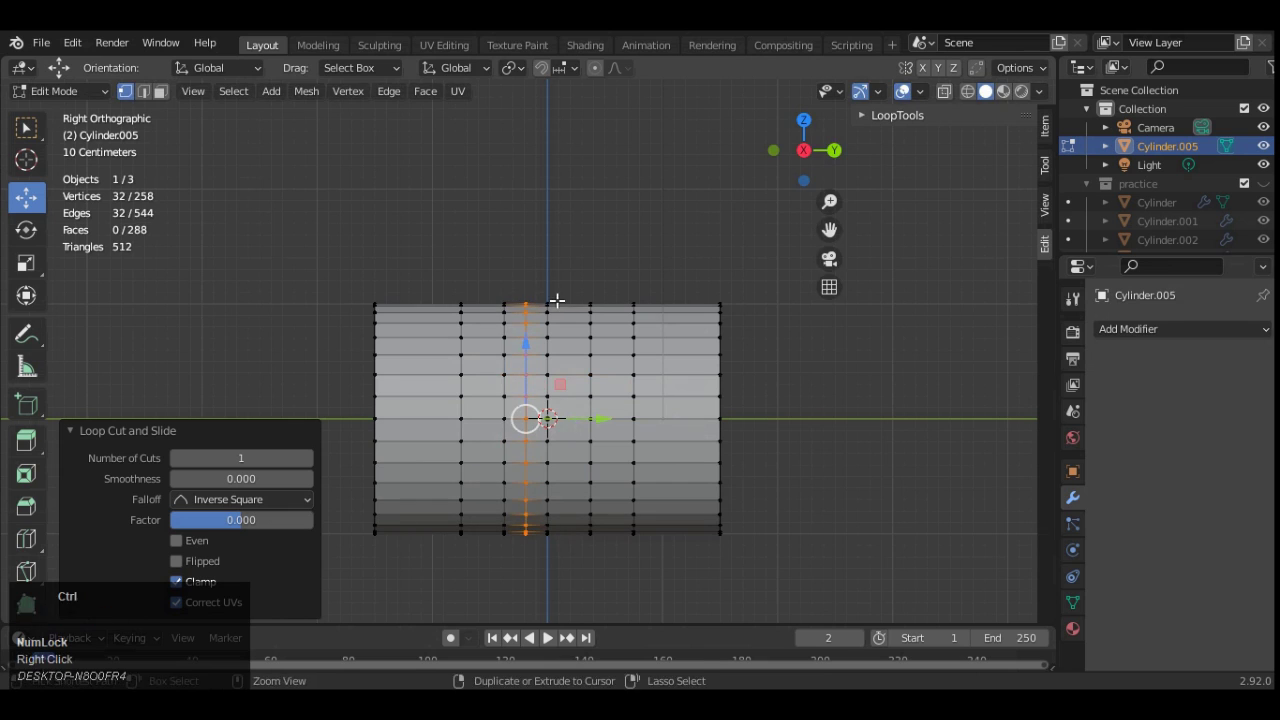
key("ctrl+r")
left_click(568, 300)
right_click(566, 300)
key("ctrl+r")
left_click(482, 299)
right_click(484, 299)
key("ctrl+r")
left_click(610, 304)
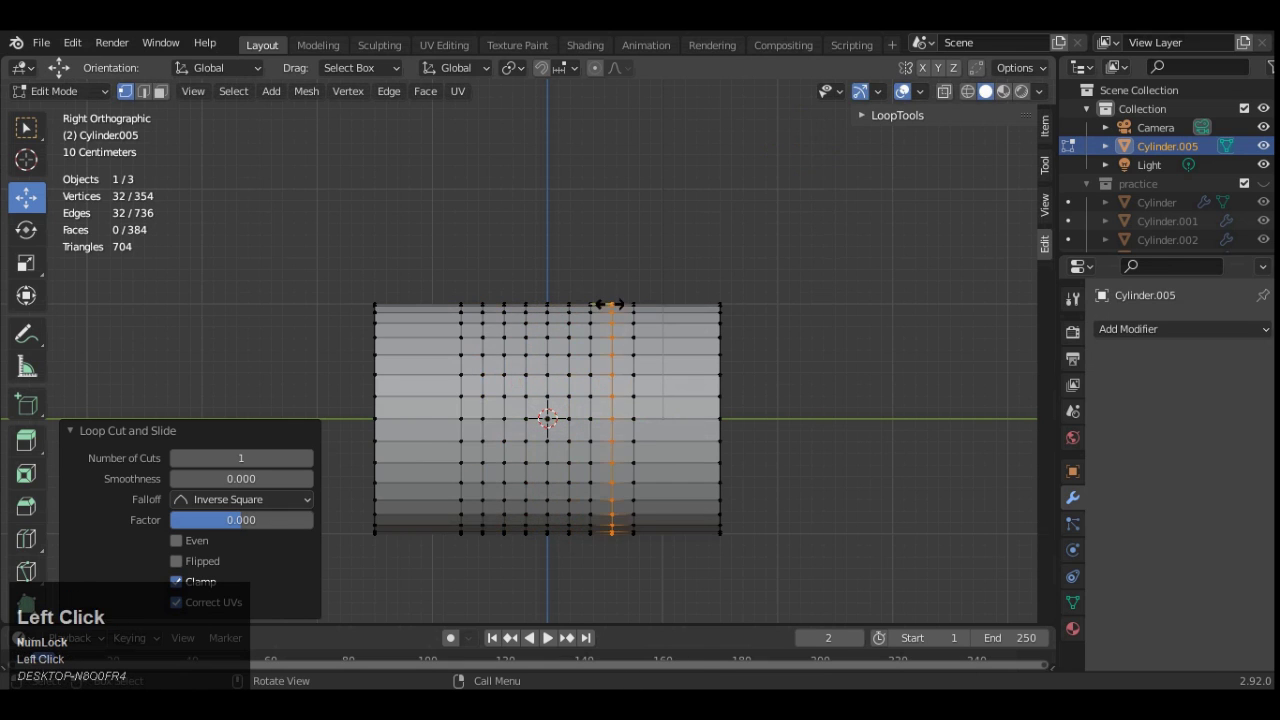
right_click(612, 310)
- Add a centered loop cut to each of the two wide end sections of the cylinder
scroll(629, 431, "up", 2)
key("ctrl+r")
left_click(700, 295)
right_click(700, 295)
key("ctrl+r")
left_click(398, 306)
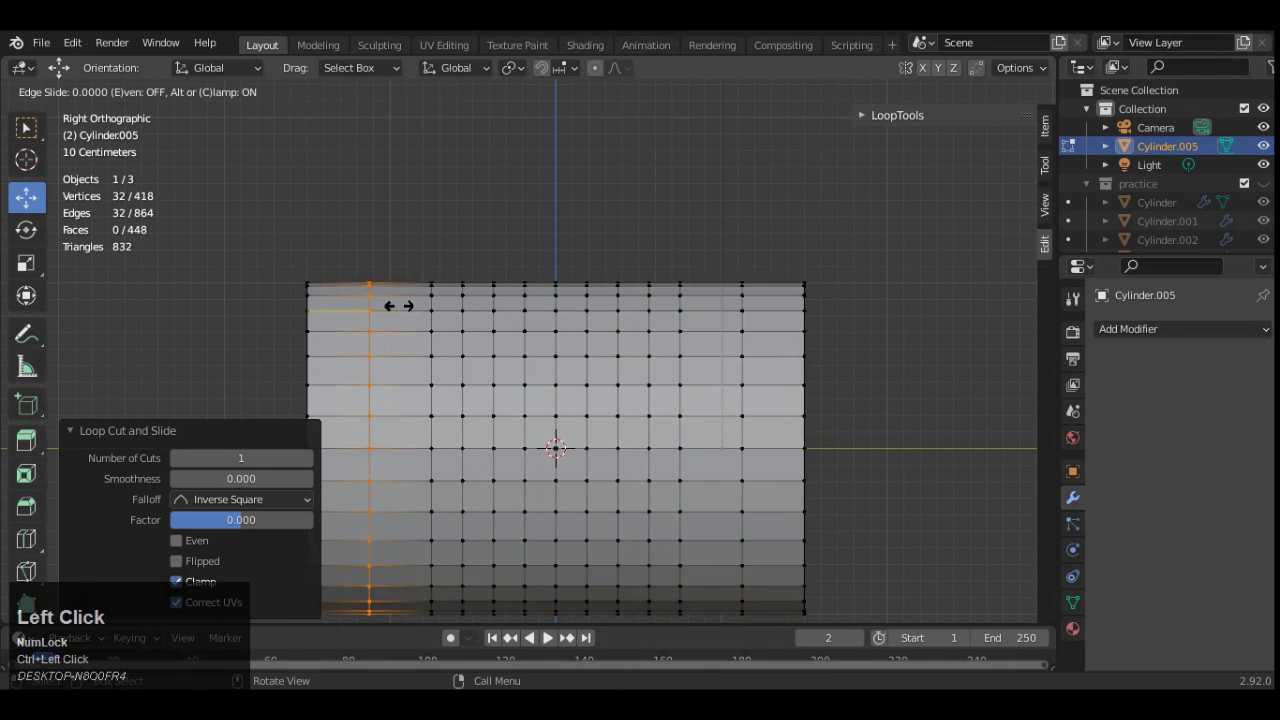
right_click(399, 306)
- Halve the four remaining wide sections near the cylinder's ends with centered loop cuts, giving 16 equal divisions
key("ctrl+r")
left_click(408, 287)
right_click(408, 287)
key("ctrl+r")
left_click(354, 293)
right_click(354, 293)
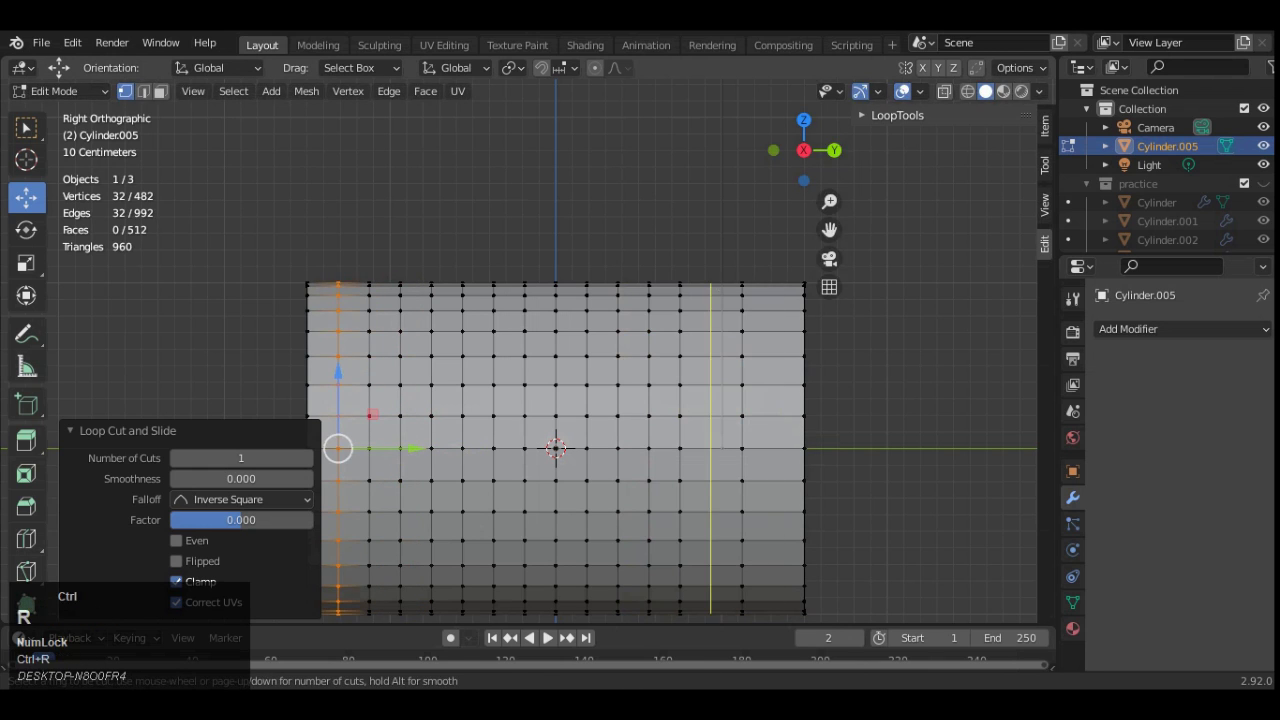
left_click(712, 285)
right_click(749, 281)
key("ctrl+r")
left_click(757, 282)
right_click(757, 282)
- From the back view with X-ray on, delete all vertices of the cylinder's half on the negative X side
scroll(700, 330, "down", 4)
scroll(860, 160, "up", 1)
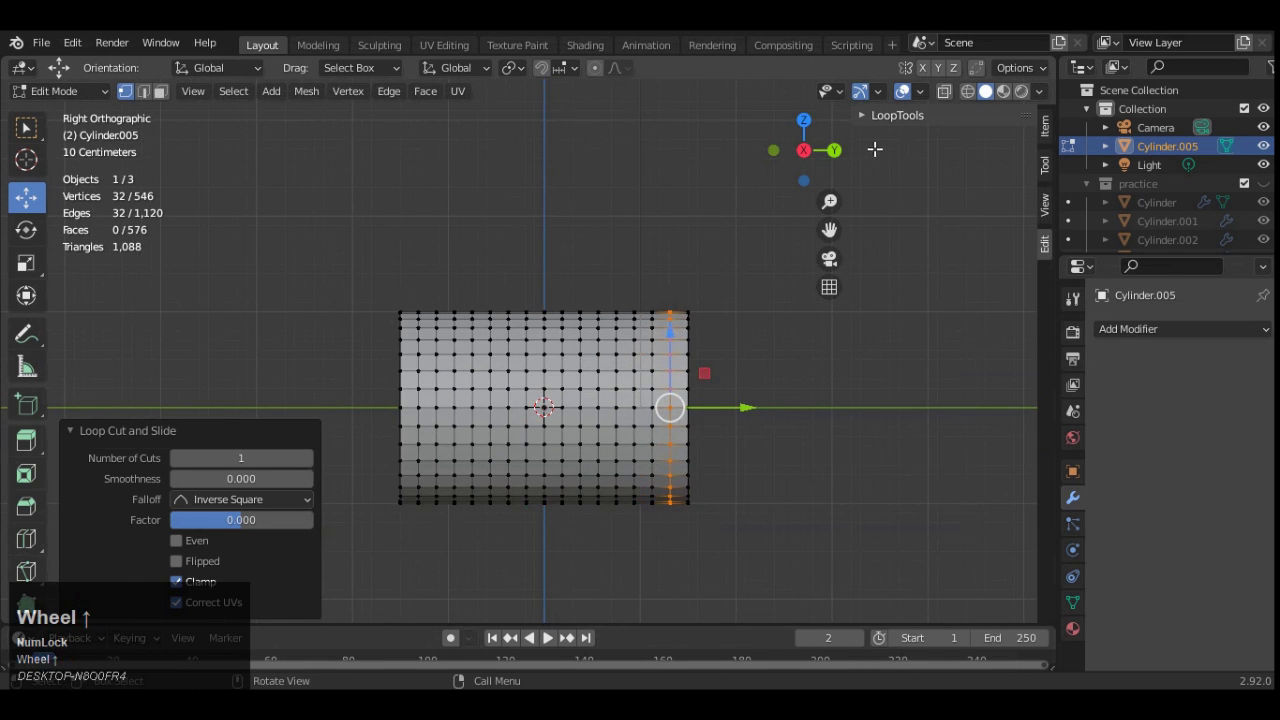
left_click(866, 150)
left_click(834, 150)
scroll(829, 229, "down", 3)
left_click_drag(829, 229, 574, 332)
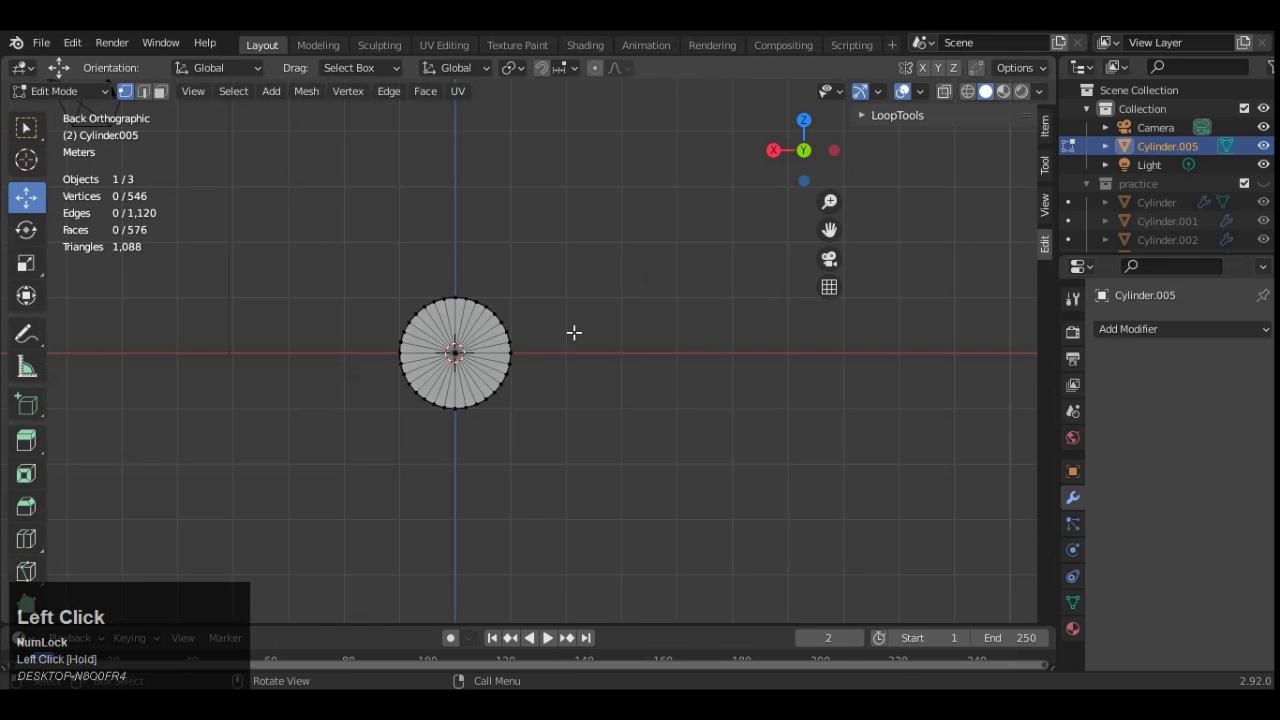
scroll(600, 316, "up", 6)
left_click_drag(830, 231, 1059, 268)
left_click(944, 91)
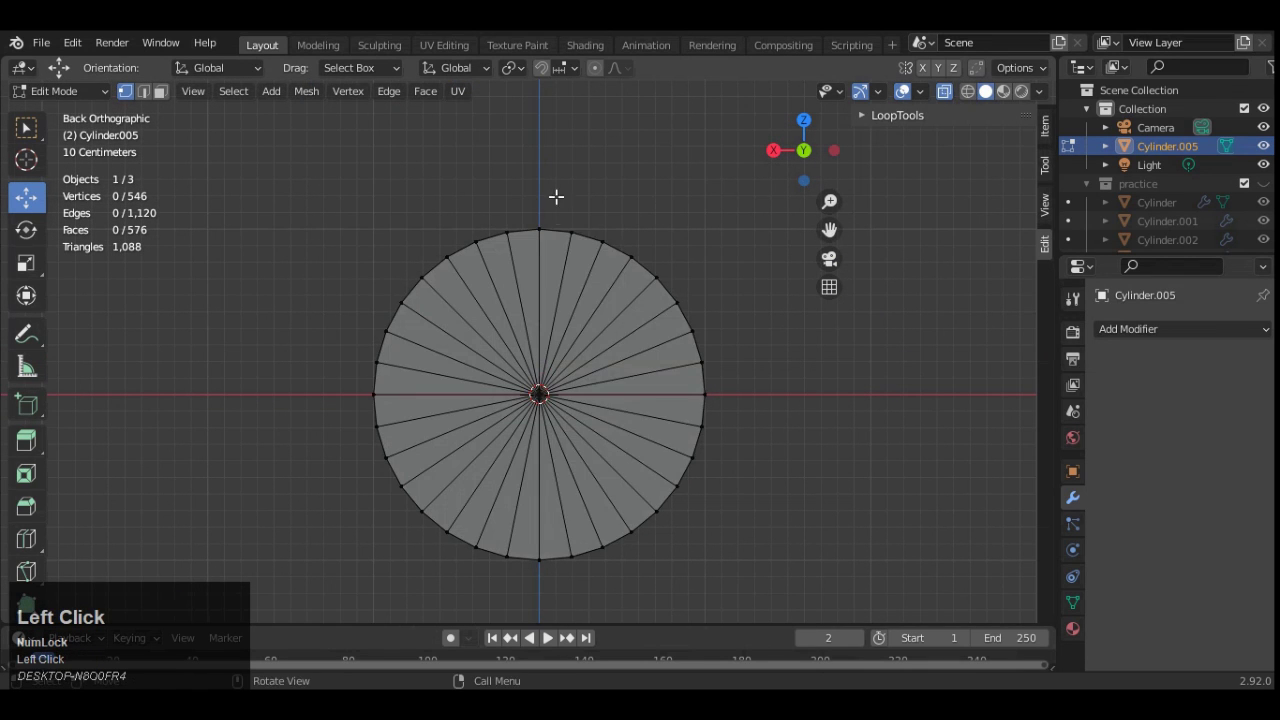
left_click_drag(550, 196, 726, 606)
key("x")
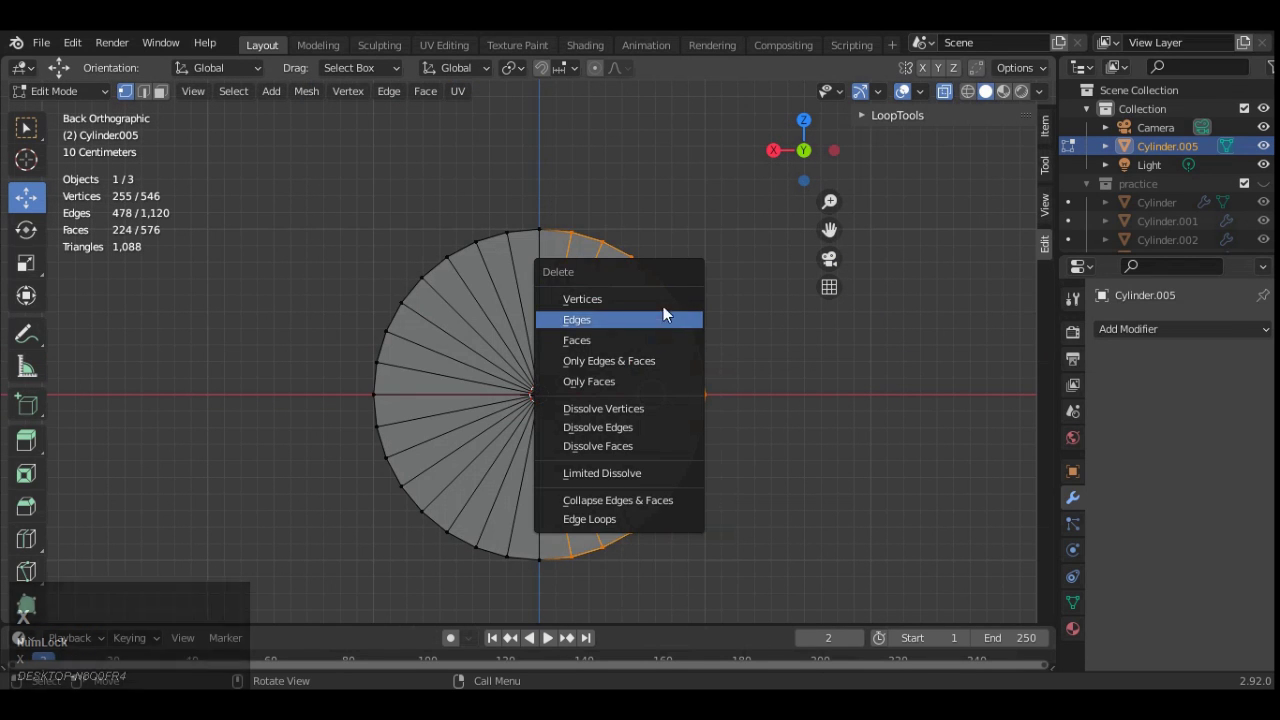
left_click(664, 300)
- Delete the triangle-fan faces of both end caps, leaving the half-cylinder open at its ends
left_click(773, 150)
left_click(834, 150)
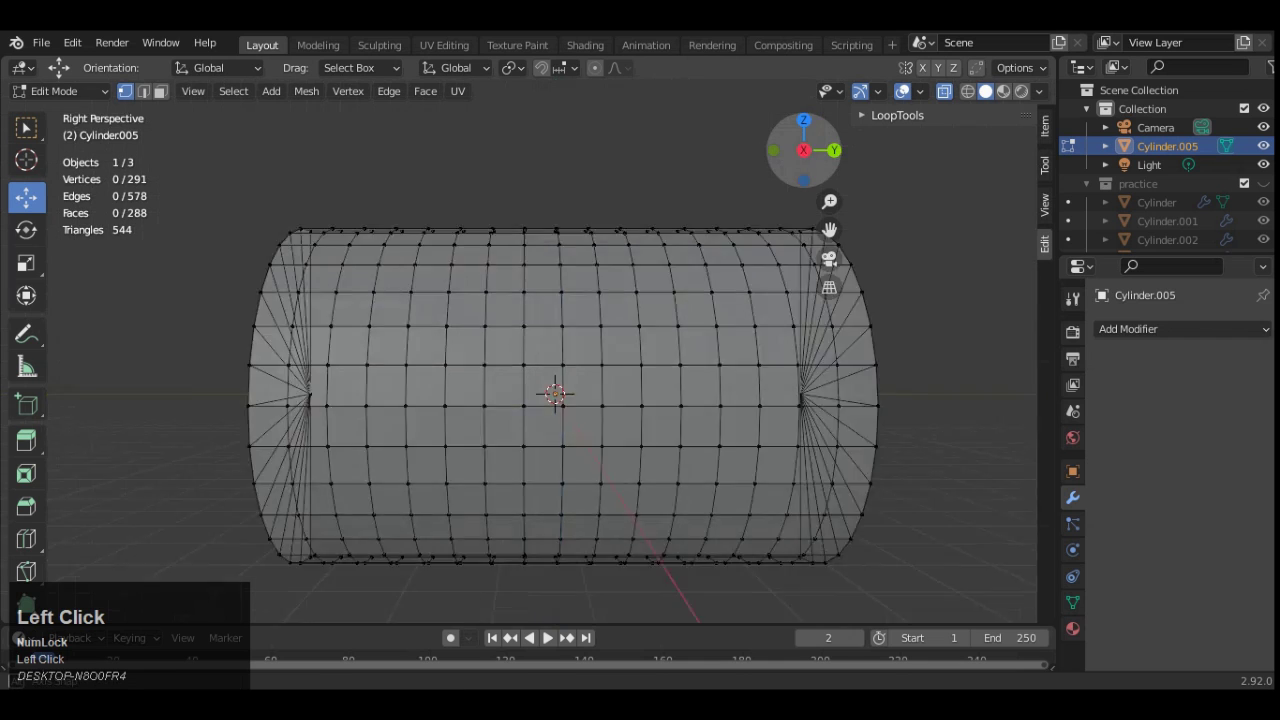
left_click(541, 390)
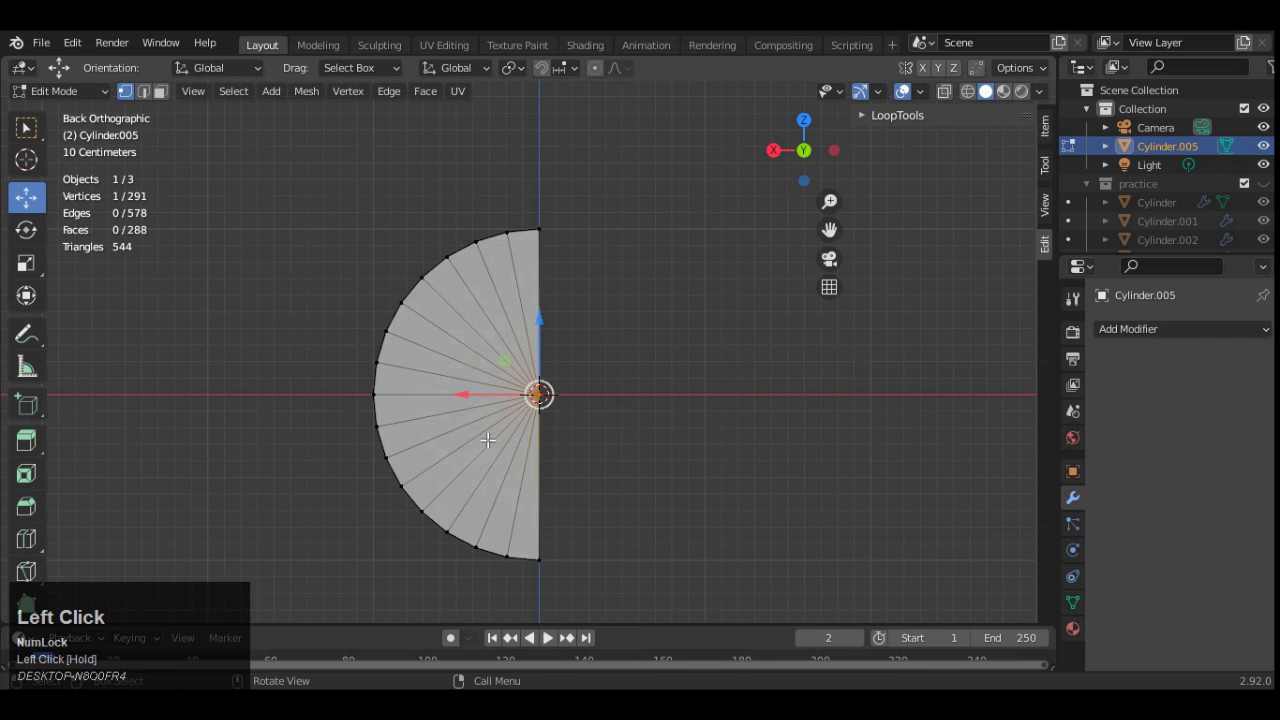
key("3")
left_click_drag(602, 288, 463, 499)
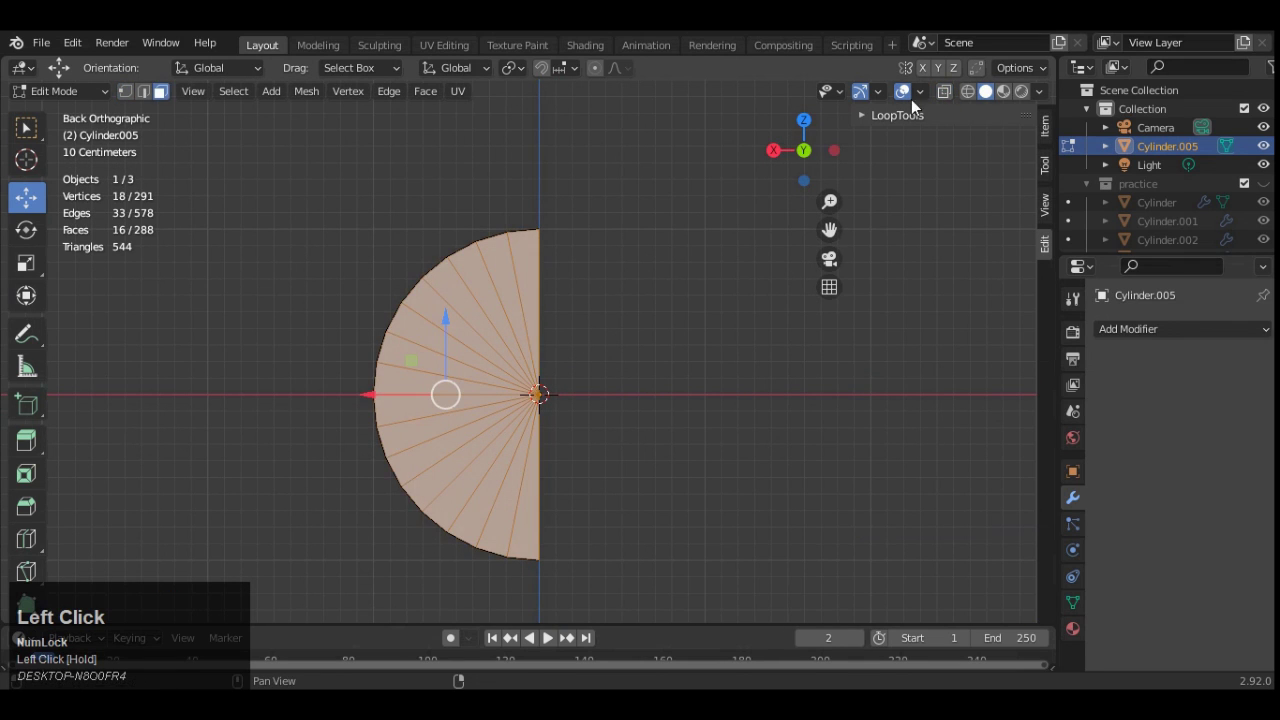
left_click(804, 150)
left_click_drag(517, 323, 466, 565)
key("x")
left_click(563, 354)
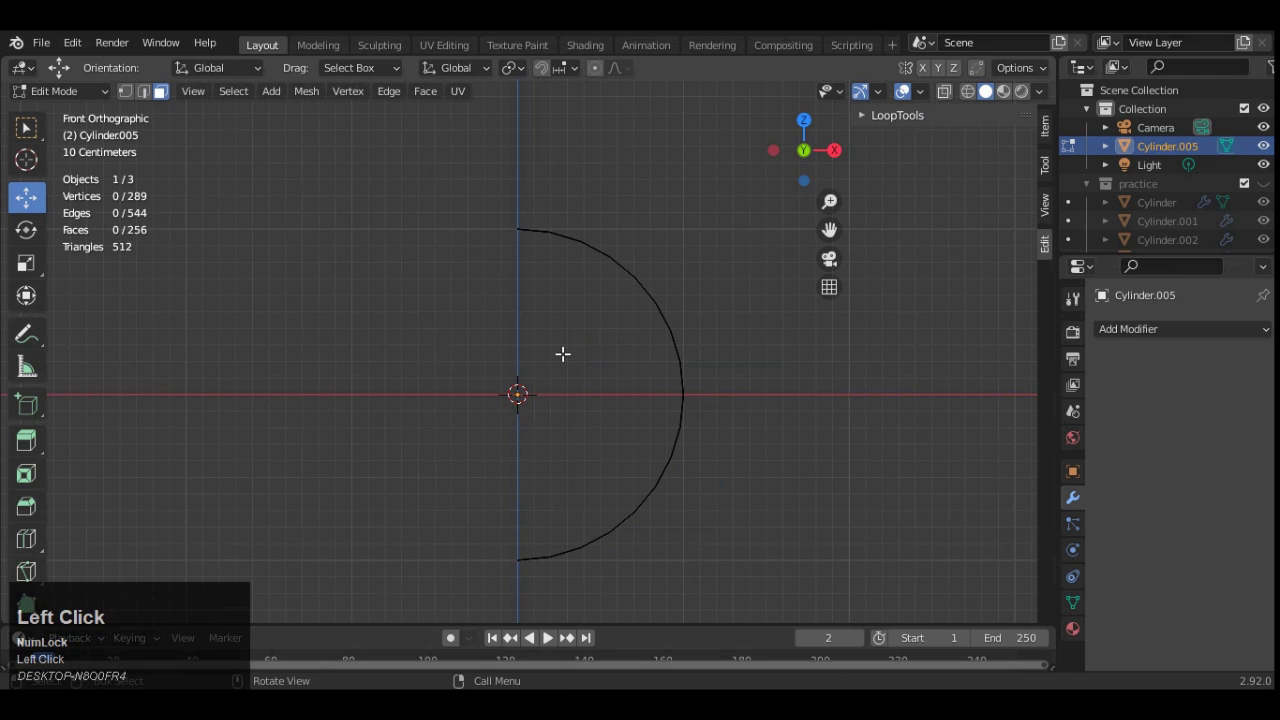
- Try to open a square hole by deleting the central four-by-four block of faces on the curved wall
left_click(834, 150)
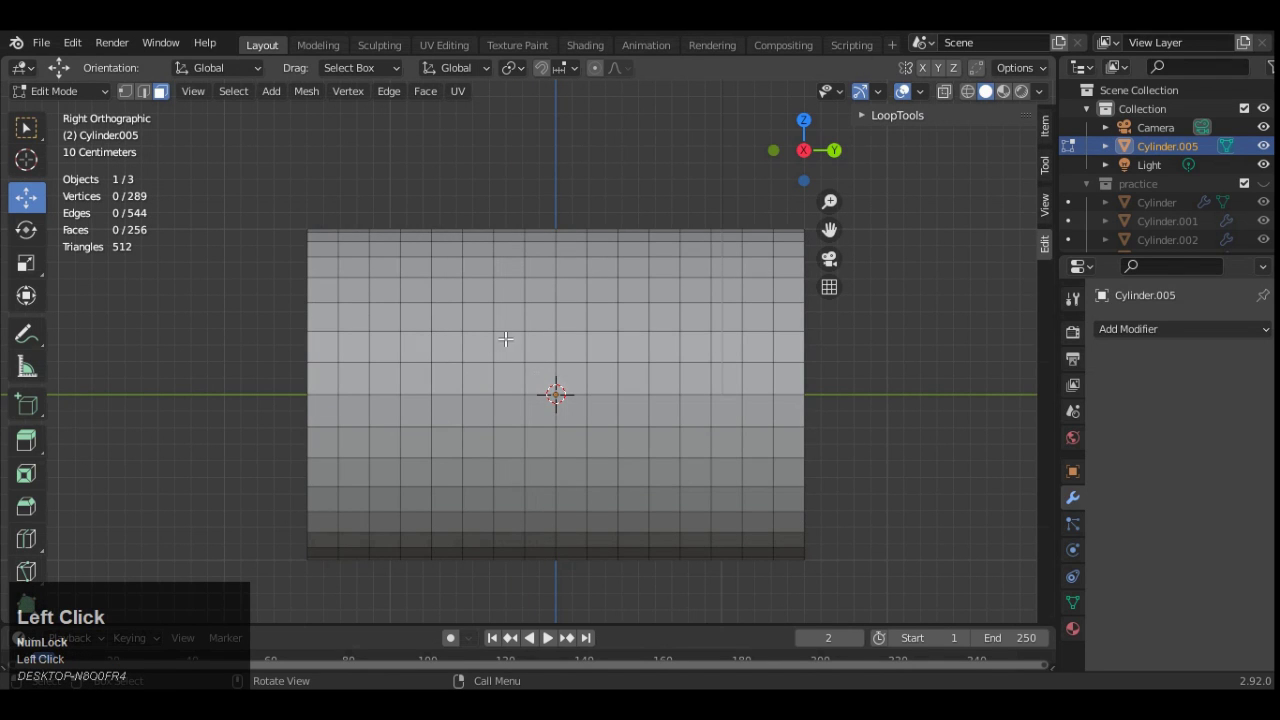
left_click_drag(506, 317, 604, 424)
scroll(581, 428, "up", 4)
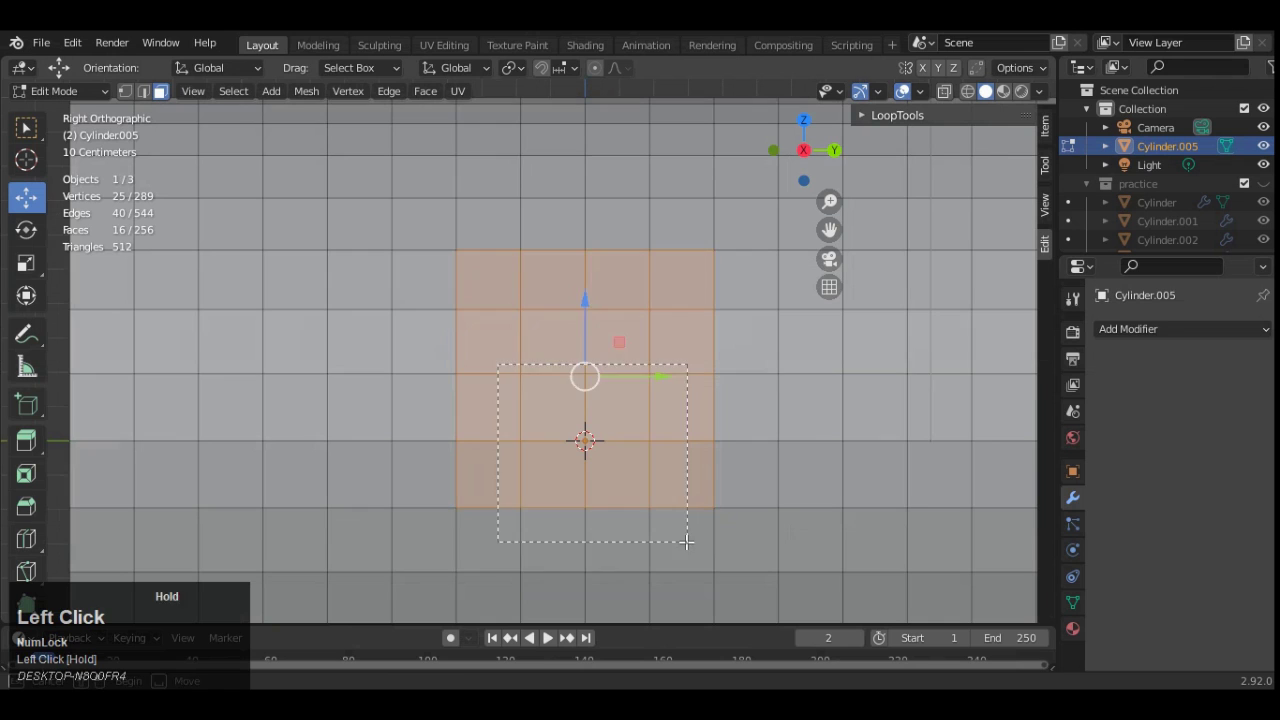
left_click_drag(686, 542, 686, 542)
scroll(655, 427, "down", 2)
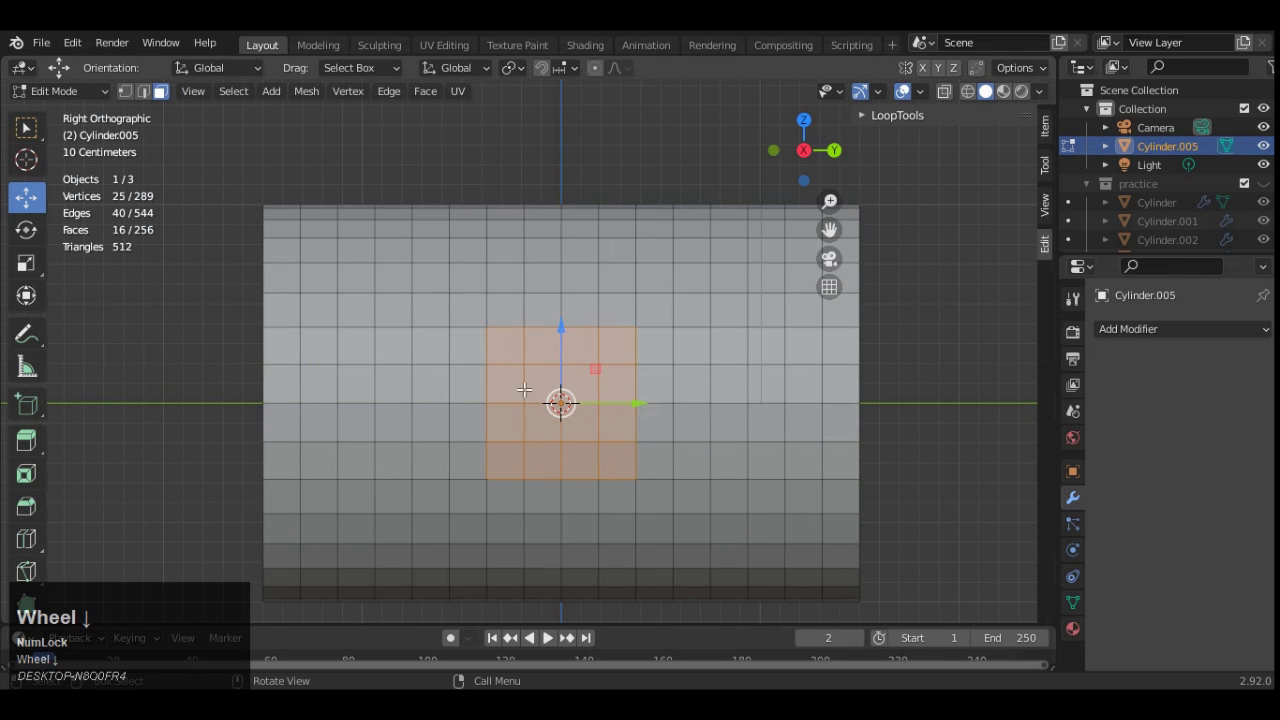
scroll(524, 389, "up", 3)
key("x")
left_click(583, 383)
scroll(754, 201, "down", 4)
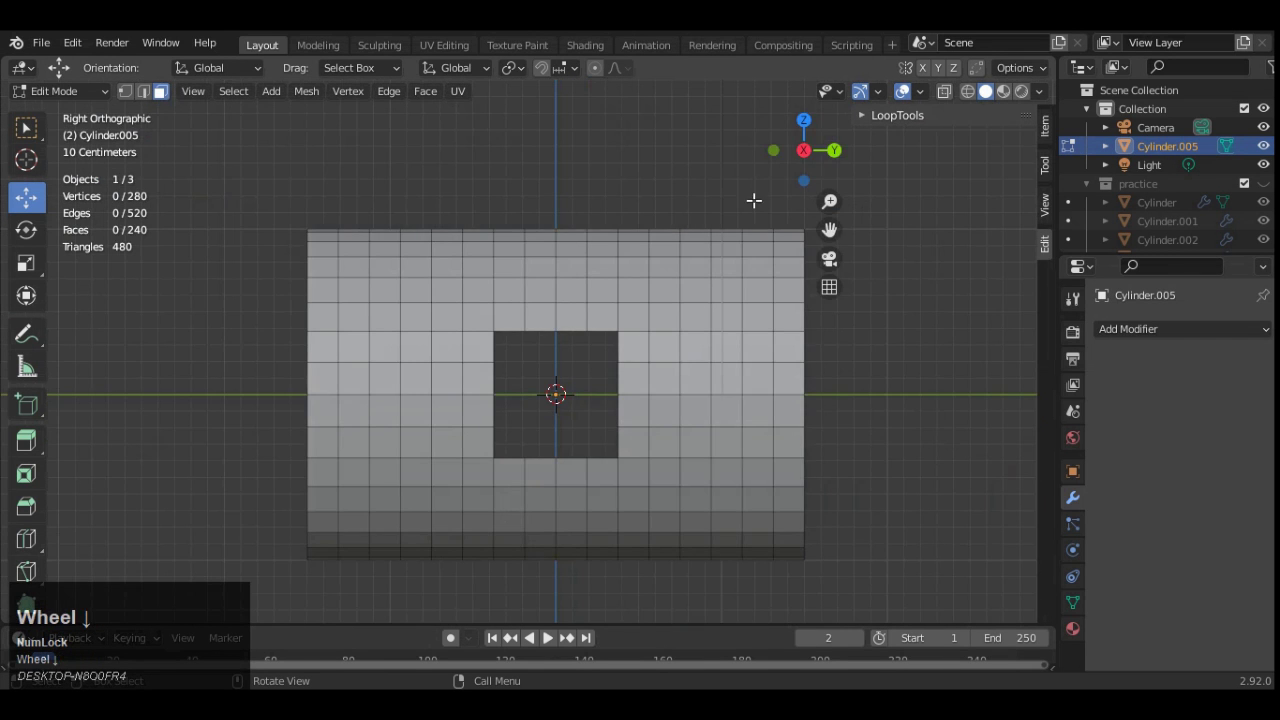
scroll(513, 309, "up", 3)
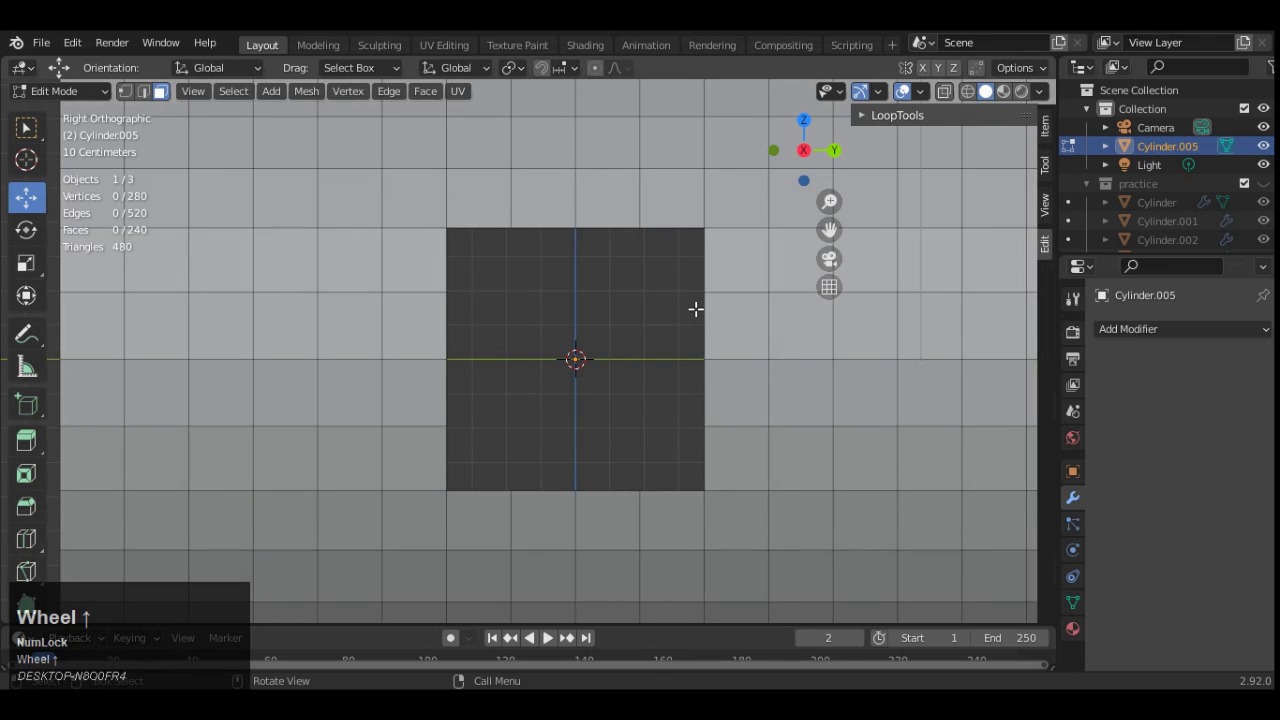
scroll(695, 309, "down", 1)
key("ctrl+z")
- Return to Object Mode and add a second mesh cylinder with 16 vertices at the origin
key("Tab")
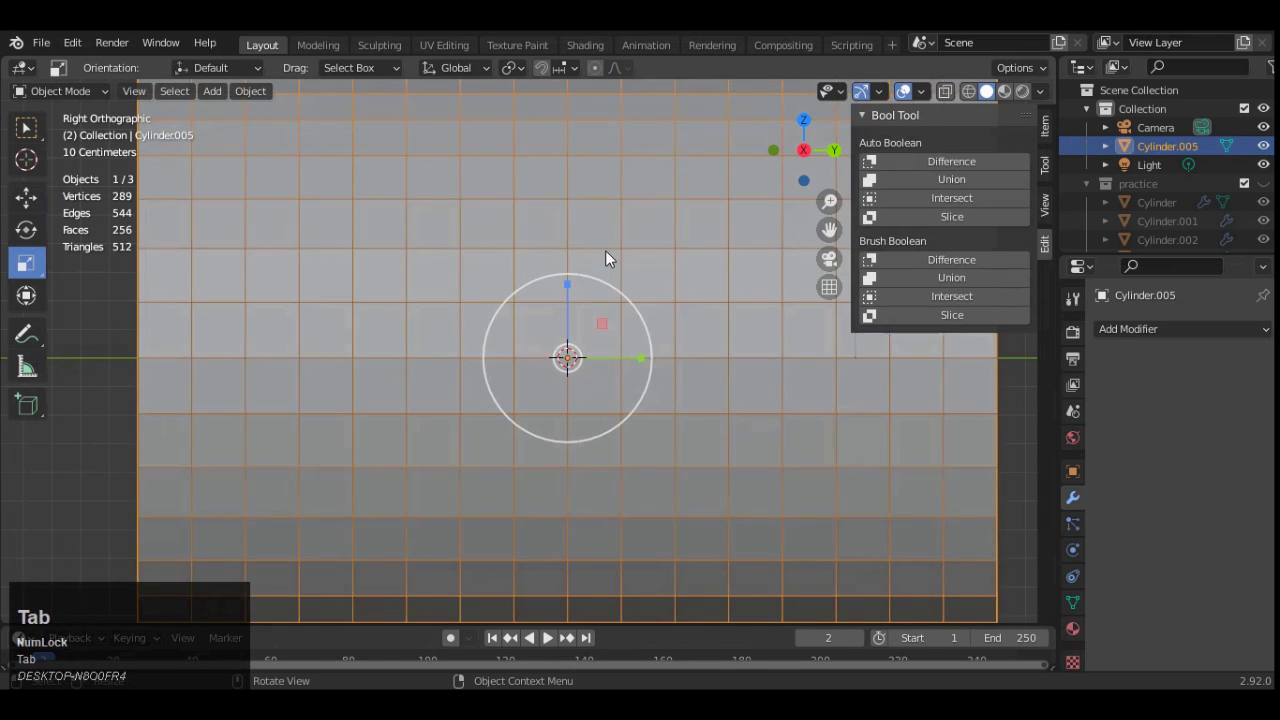
scroll(605, 250, "down", 1)
left_click(834, 150)
scroll(558, 379, "down", 5)
key("shift+a")
mouse_move(594, 299)
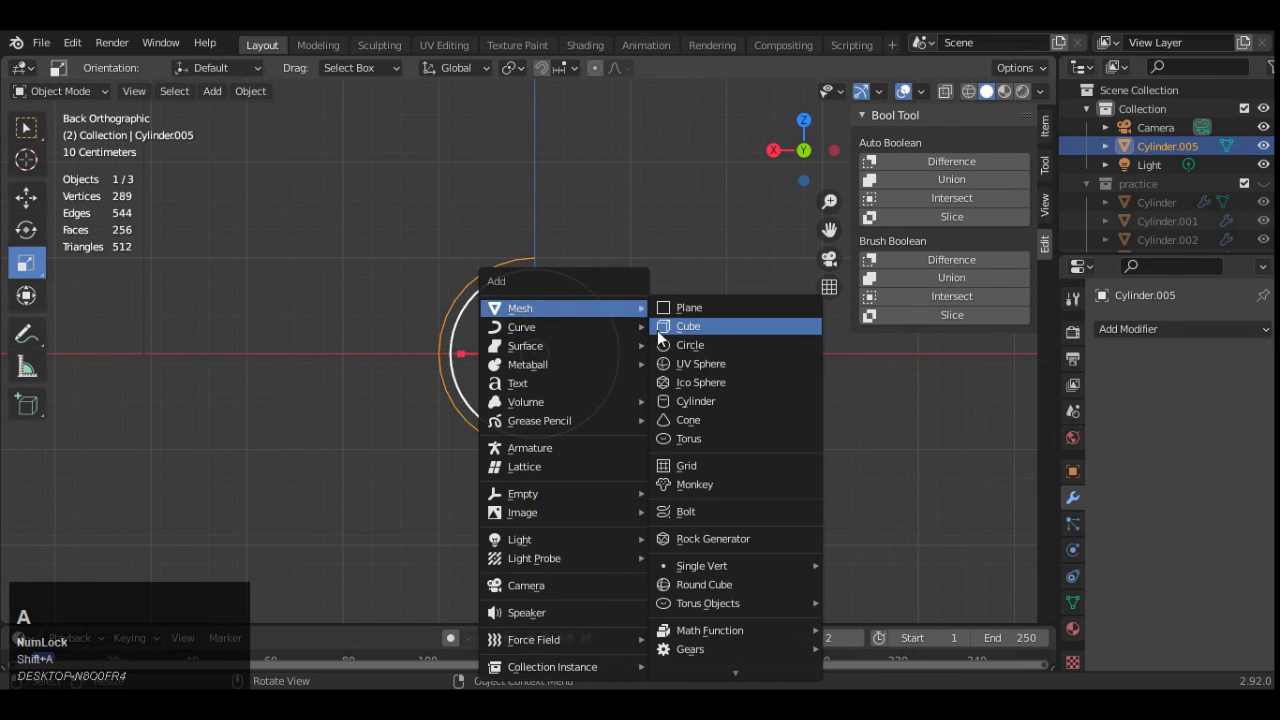
left_click(690, 401)
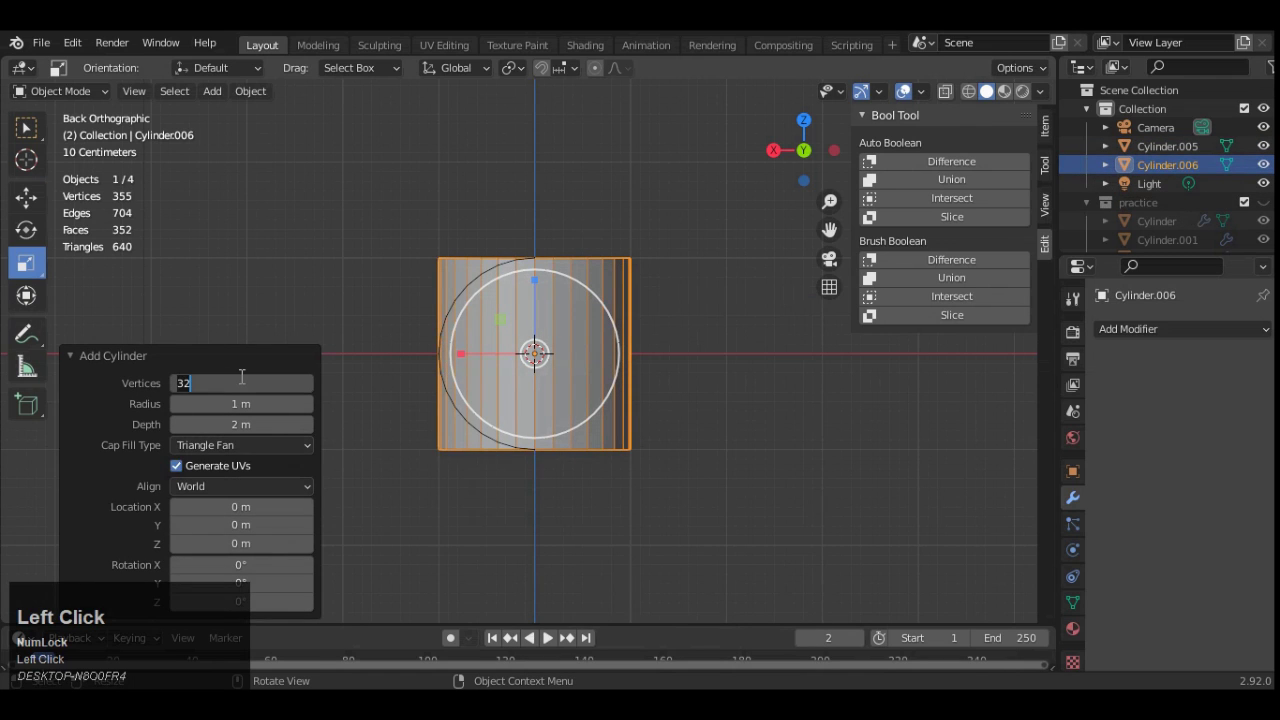
left_click(165, 386)
type("16")
left_click(649, 288)
- Rotate the 16-sided cylinder -90° in the back orthographic view so that it lies along the X axis
scroll(656, 293, "up", 3)
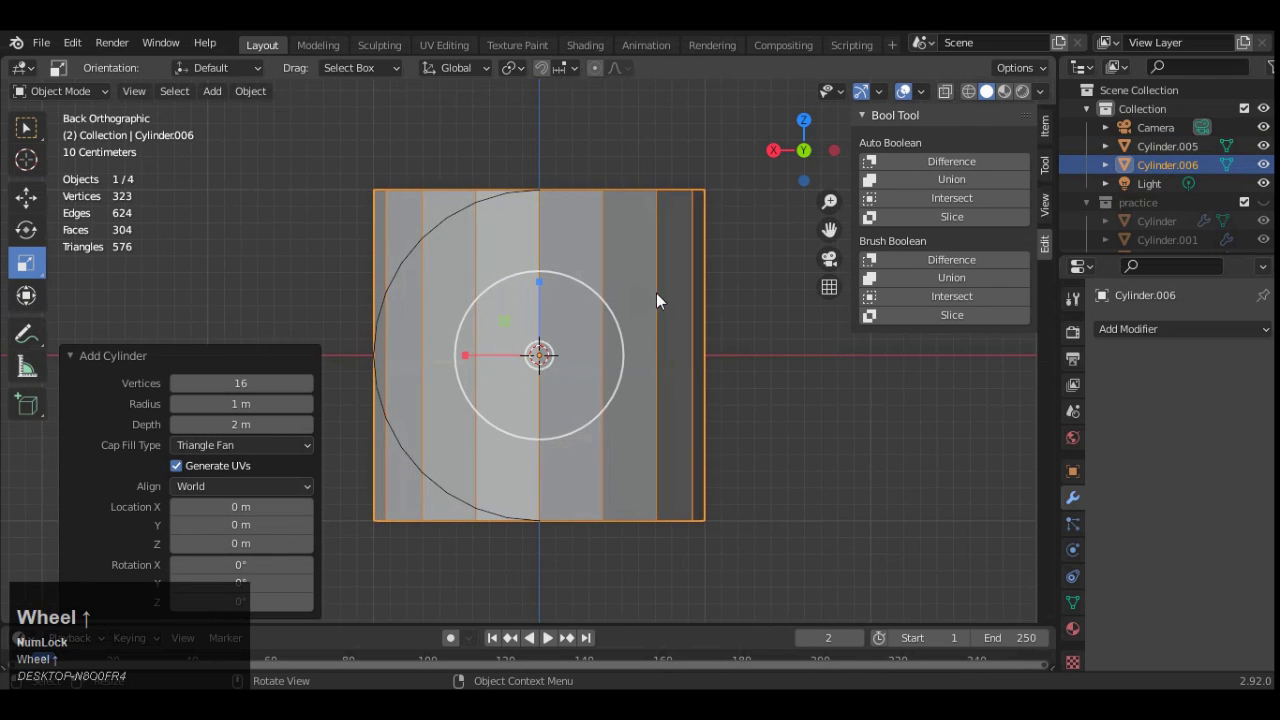
key("r")
left_click(645, 207, "ctrl")
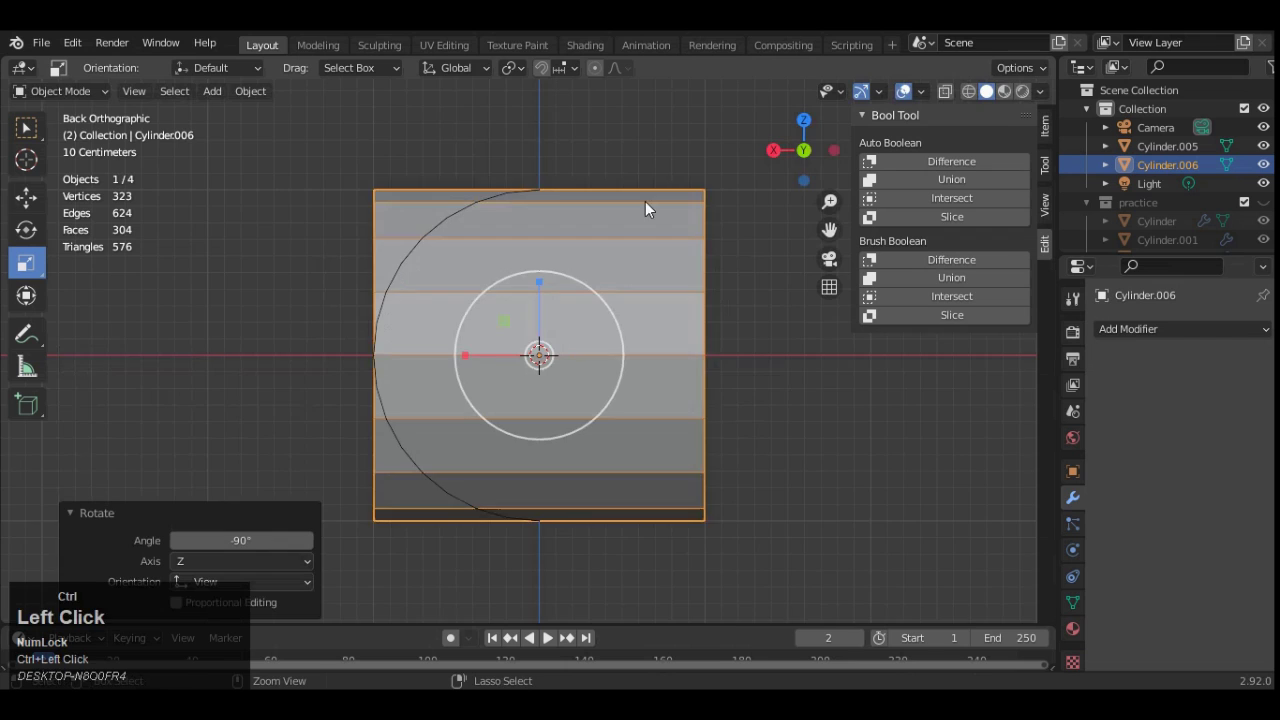
- Scale the 16-sided cylinder to 0.5 and move it 1 m along X onto the curved wall
scroll(624, 255, "down", 3)
scroll(624, 258, "up", 3)
key("s")
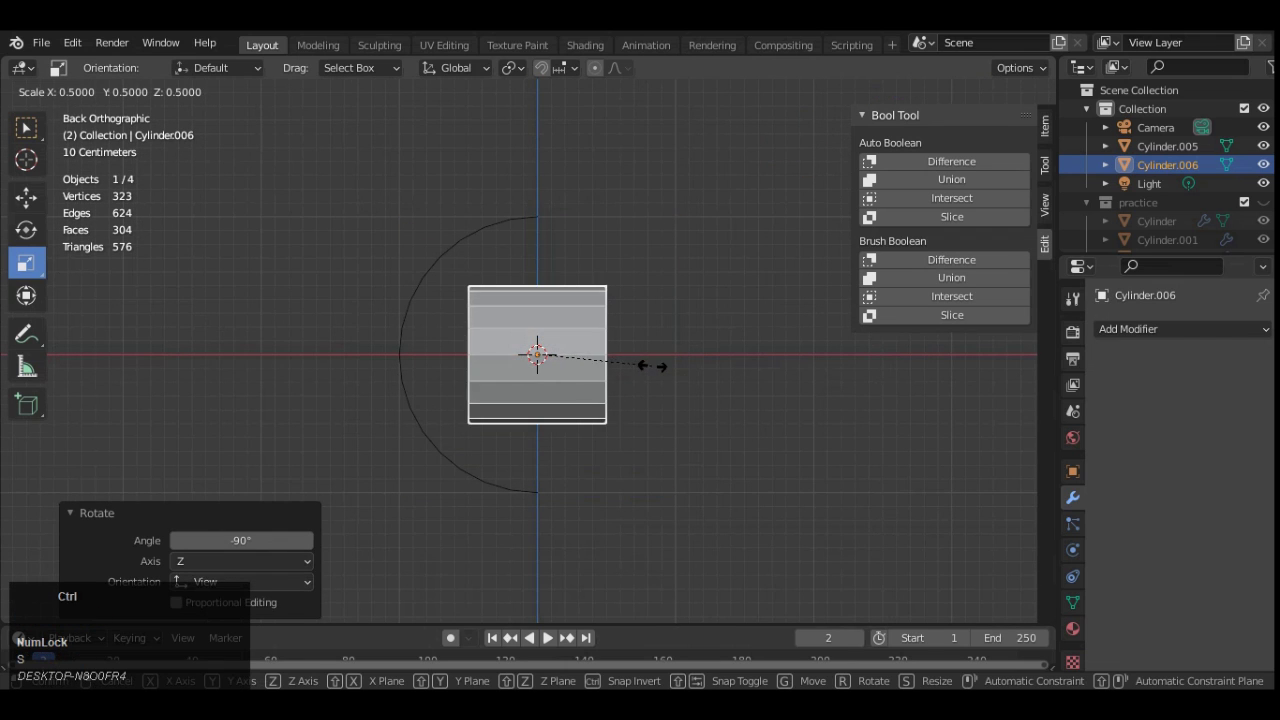
left_click(643, 363, "ctrl")
left_click(27, 198)
left_click_drag(460, 354, 322, 335, "ctrl")
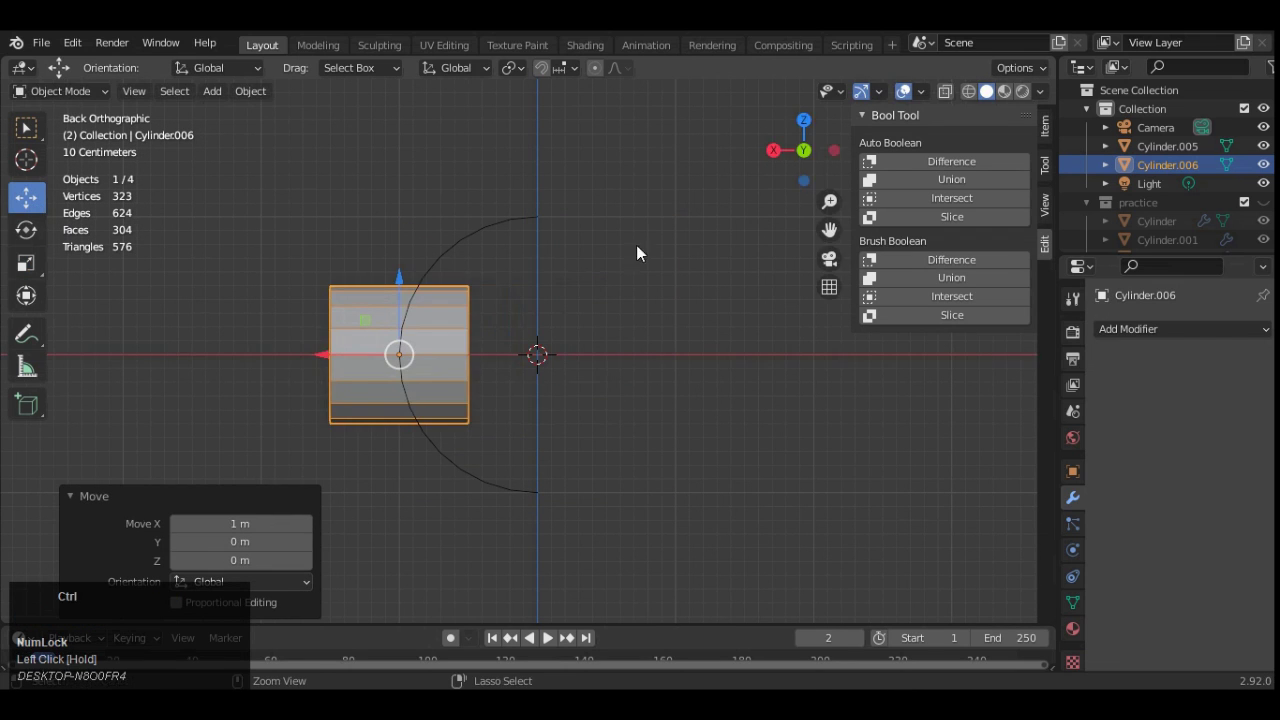
- Scale the 16-sided cylinder by 0.7 in the right view and try rotating it against the wall's grid
left_click(777, 157)
scroll(738, 263, "up", 3)
key("s")
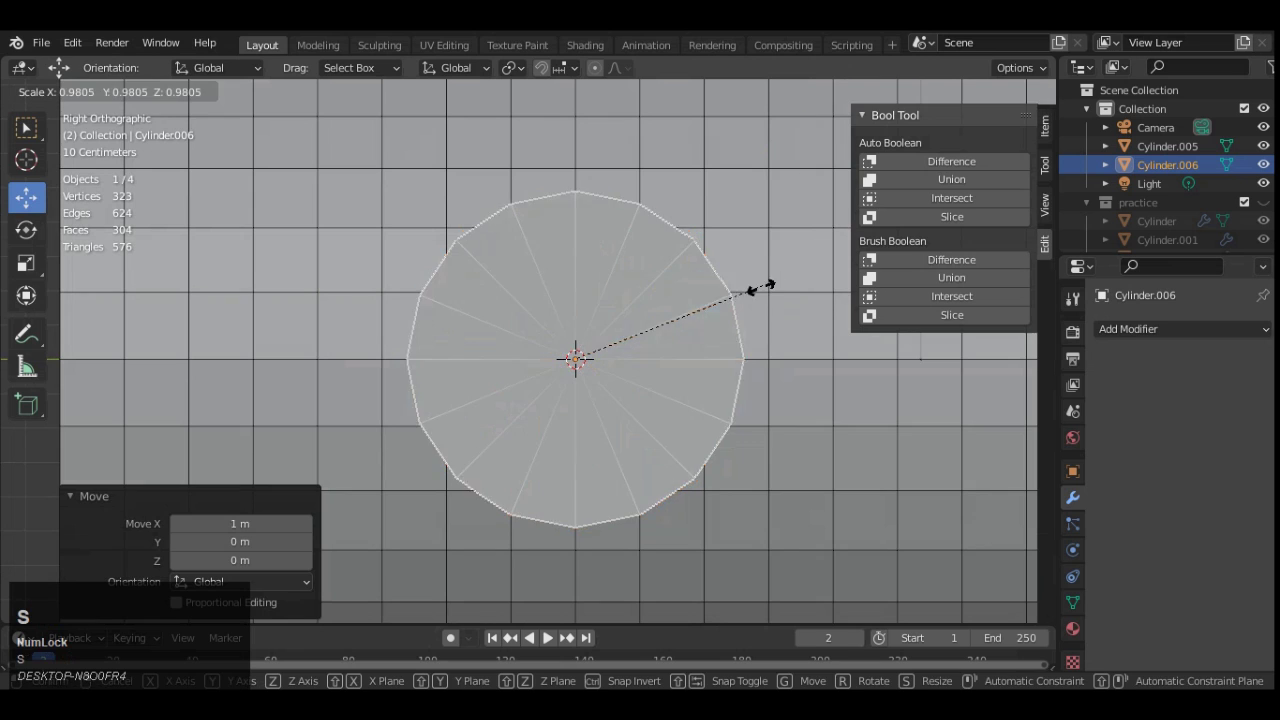
key("ctrl")
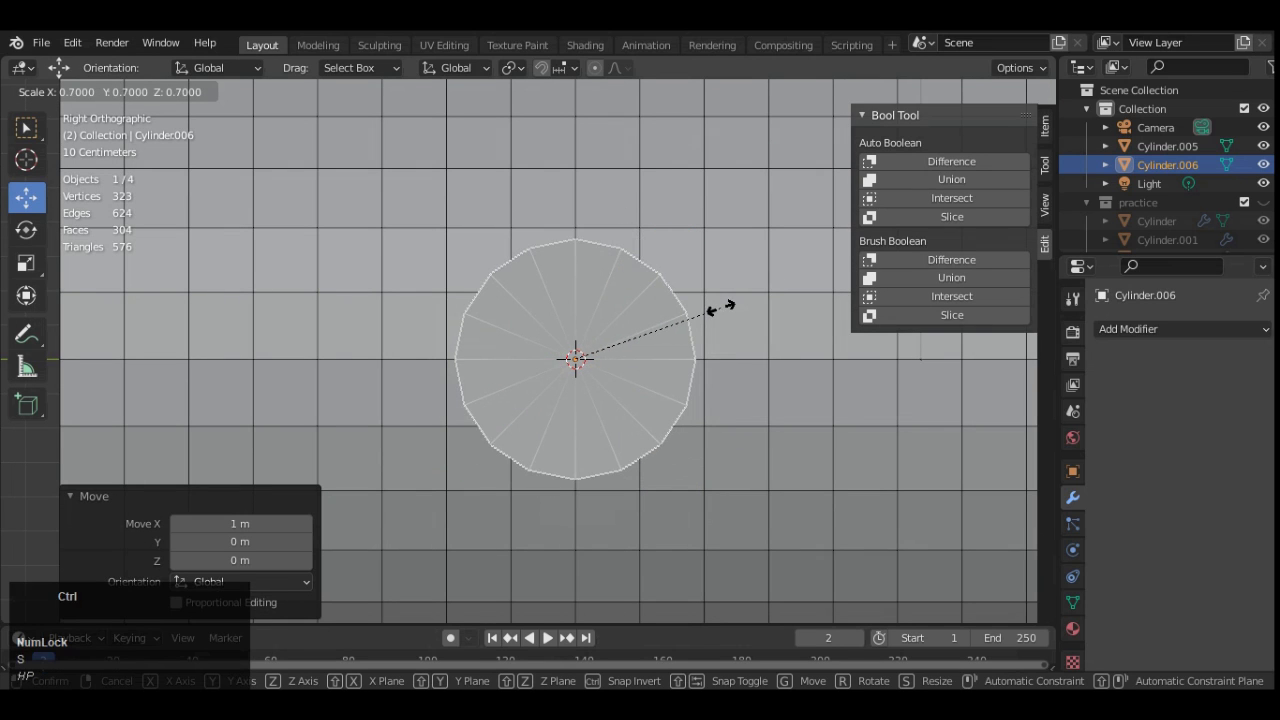
left_click(718, 306)
scroll(729, 344, "down", 2)
scroll(729, 344, "up", 2)
key("r")
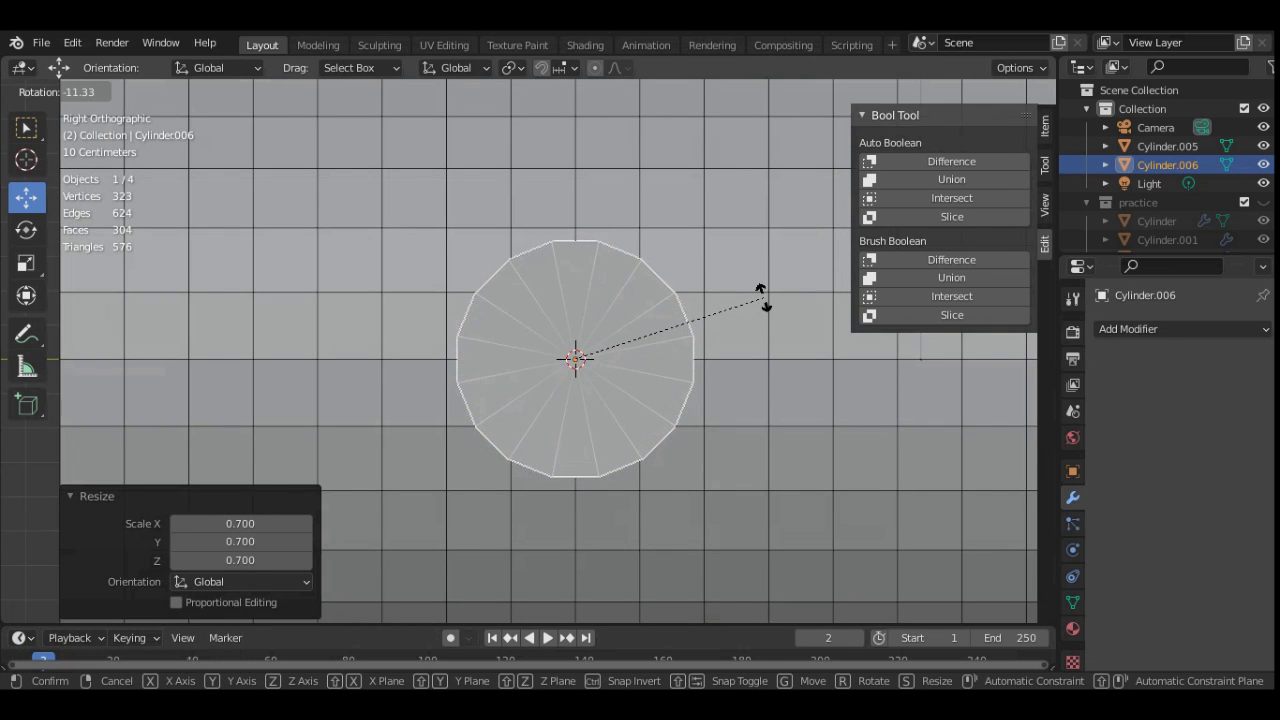
right_click(765, 305)
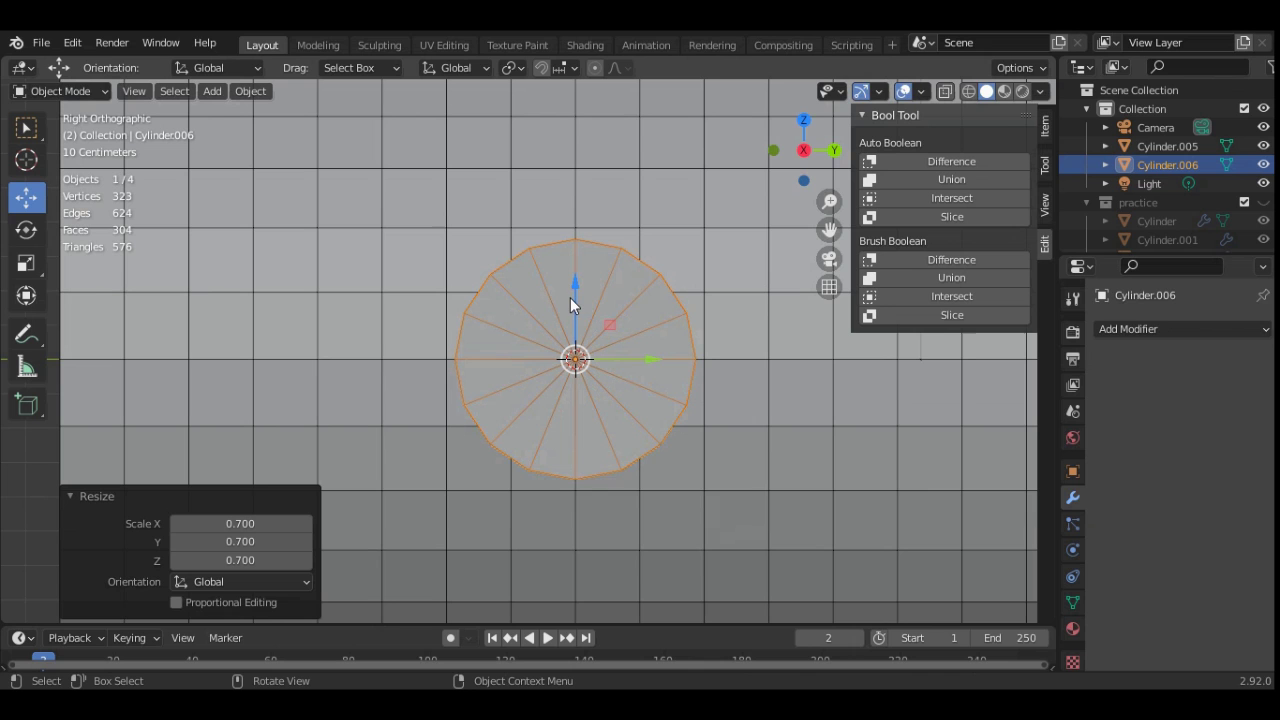
- Delete the 16-sided cylinder and add a mesh cylinder with 12 vertices at the origin in its place
key("x")
left_click(596, 347)
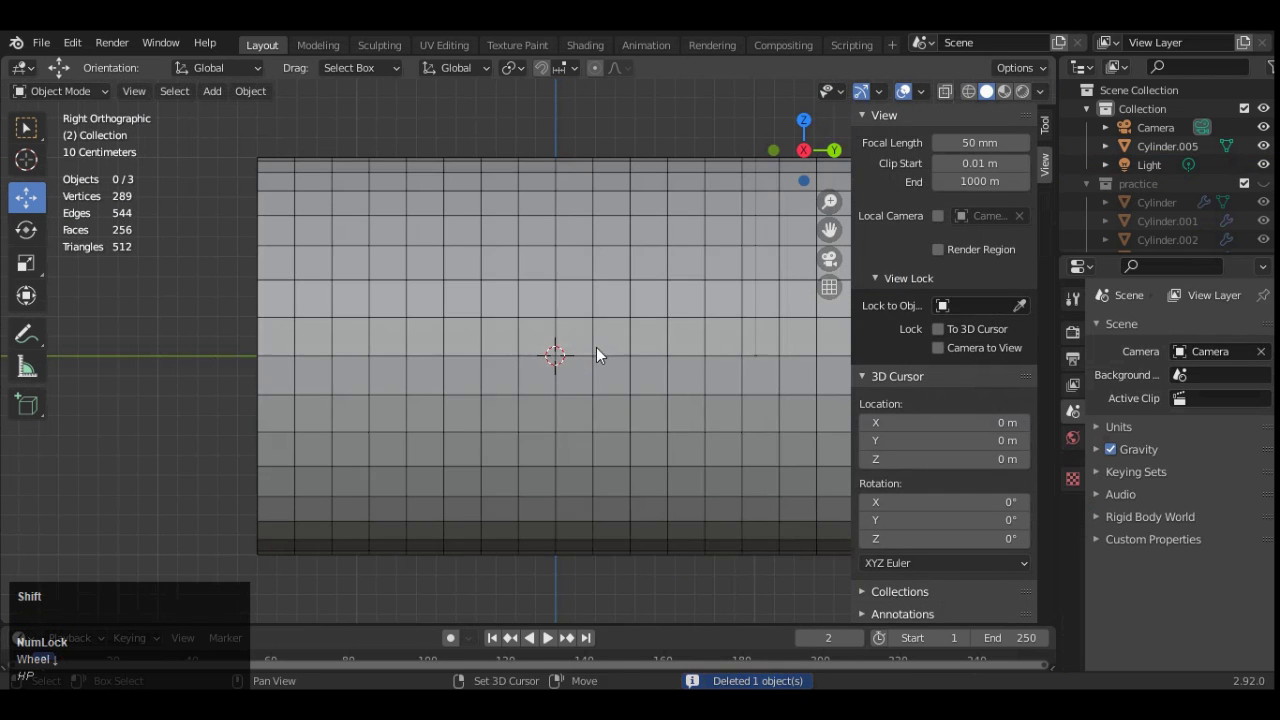
key("shift+a")
left_click(661, 401)
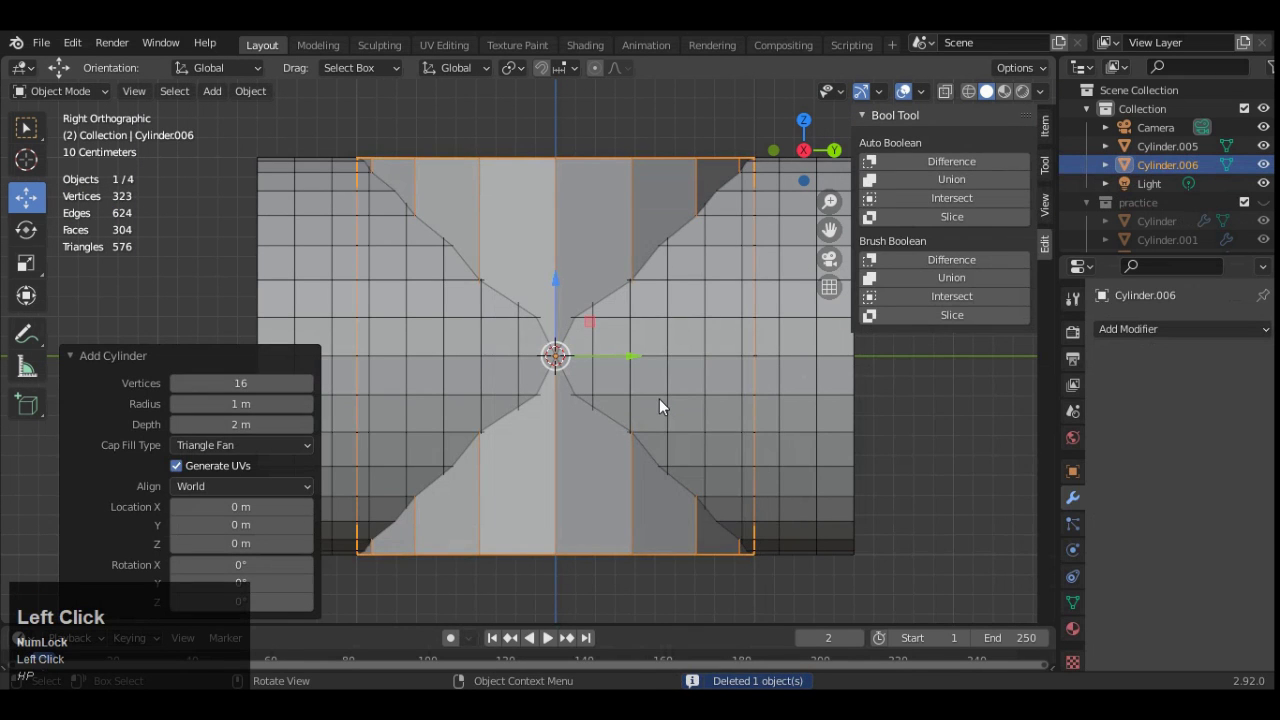
left_click(834, 150)
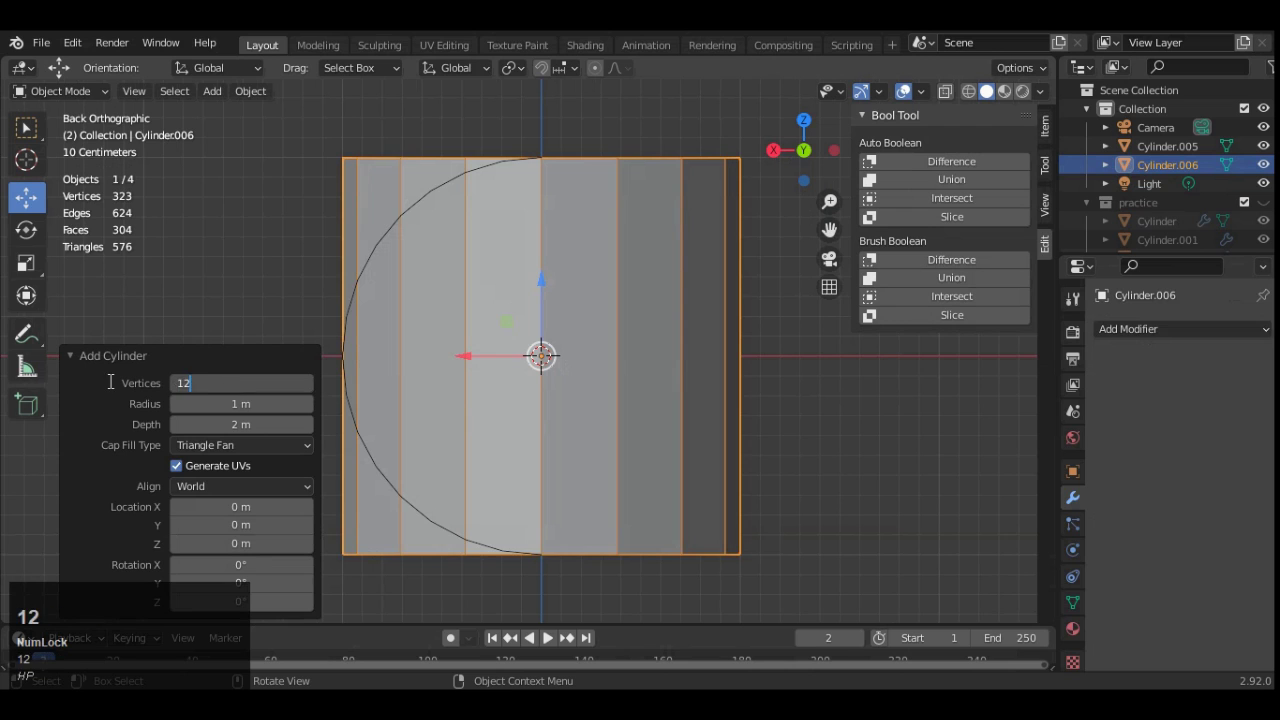
left_click(763, 429)
- Rotate the 12-sided cylinder -90° in the back view and scale it to 0.3
key("r")
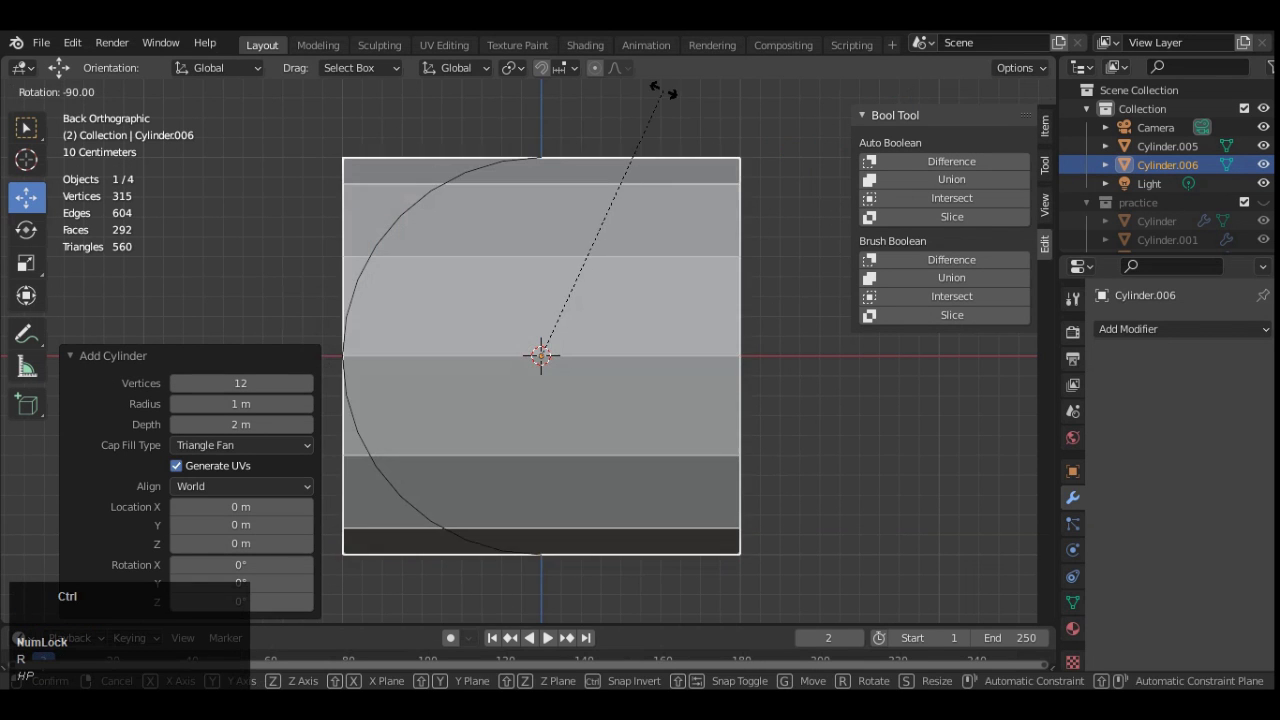
left_click(657, 86)
left_click(773, 150)
key("s")
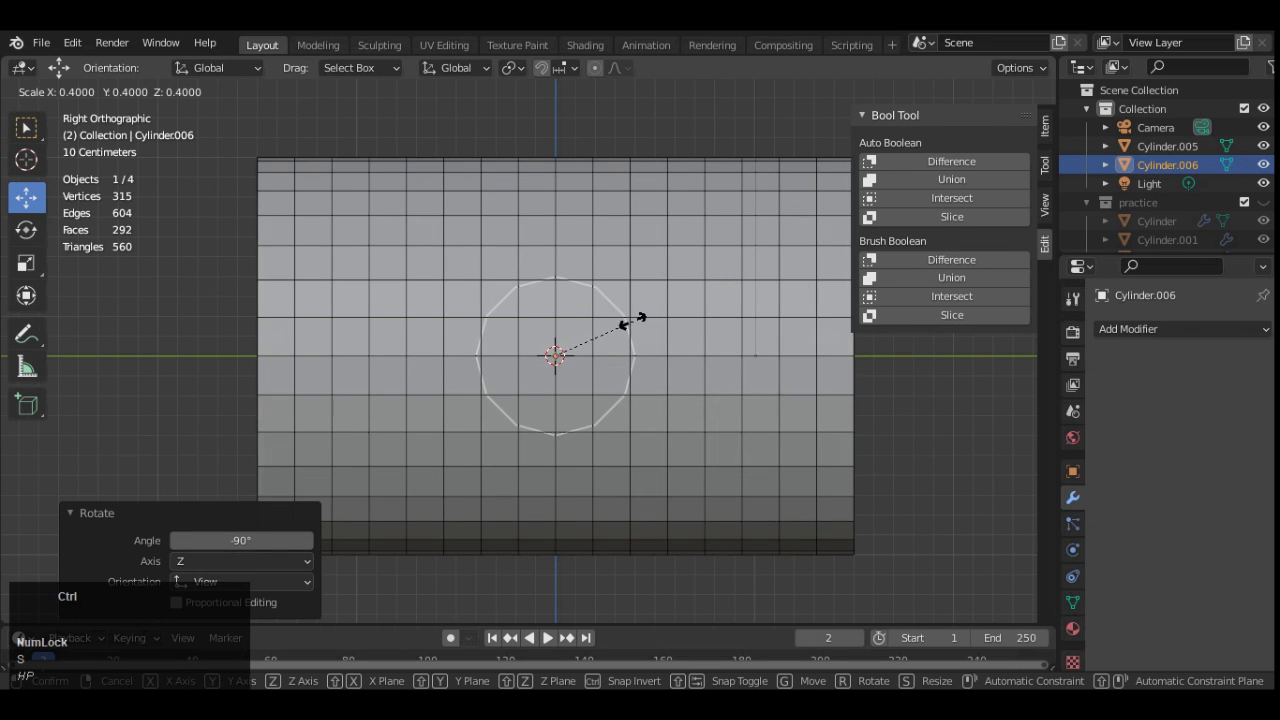
left_click(628, 322)
scroll(640, 342, "up", 5)
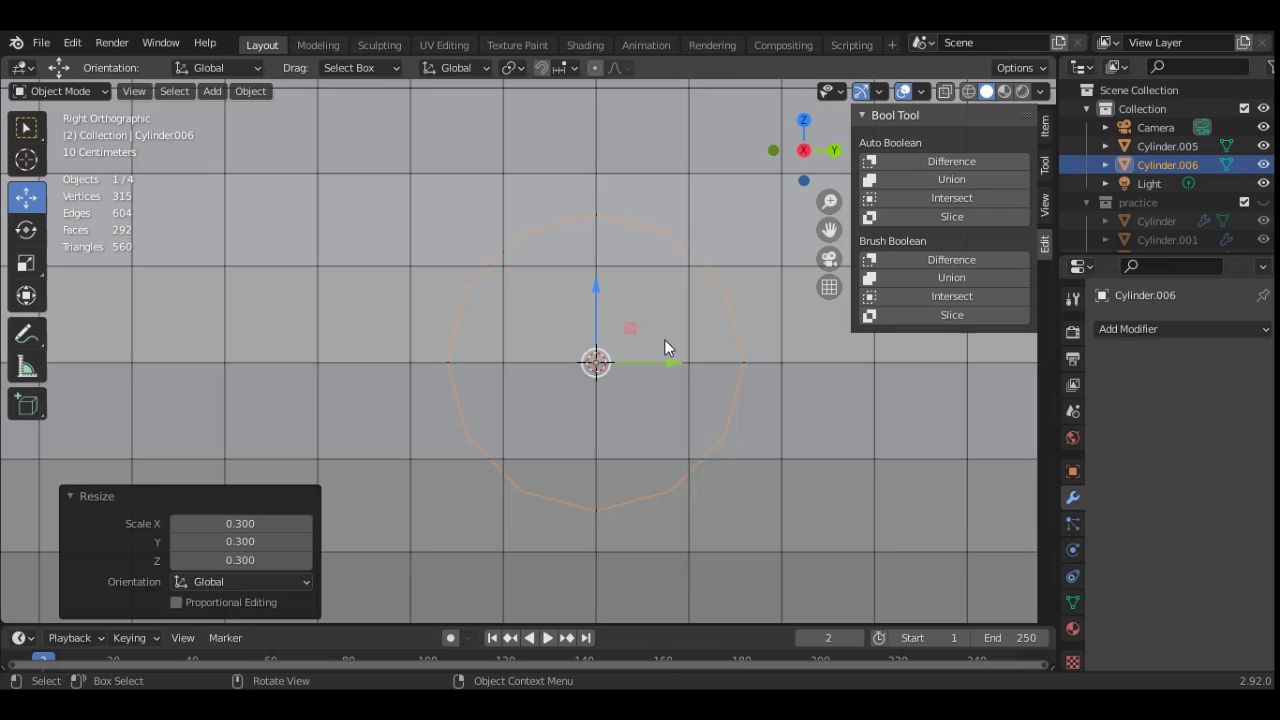
scroll(664, 339, "down", 1)
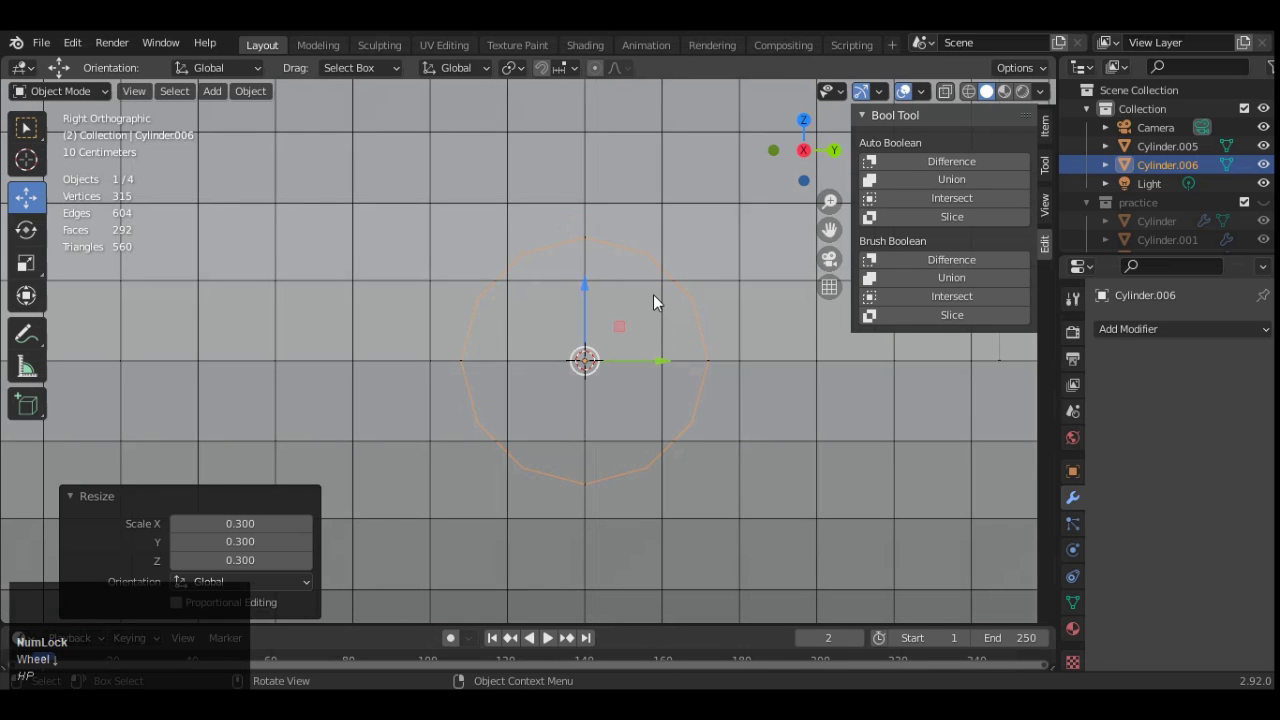
- Move the 12-sided cylinder about 1 m along X so that it crosses the curved wall
scroll(653, 294, "down", 5)
left_click(833, 151)
left_click_drag(460, 354, 294, 335)
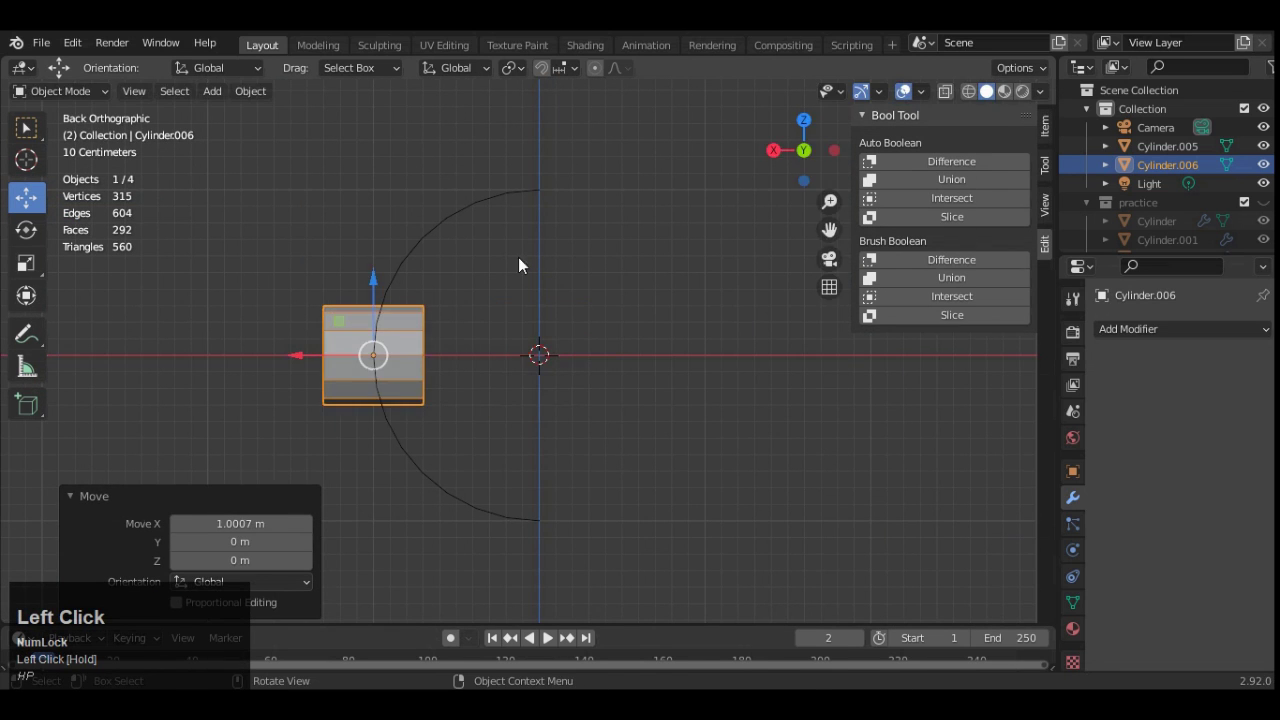
- Scale the 12-sided cylinder up by about 1.2 in the right view so its outline nearly fills four grid faces
left_click(773, 150)
scroll(590, 233, "up", 3)
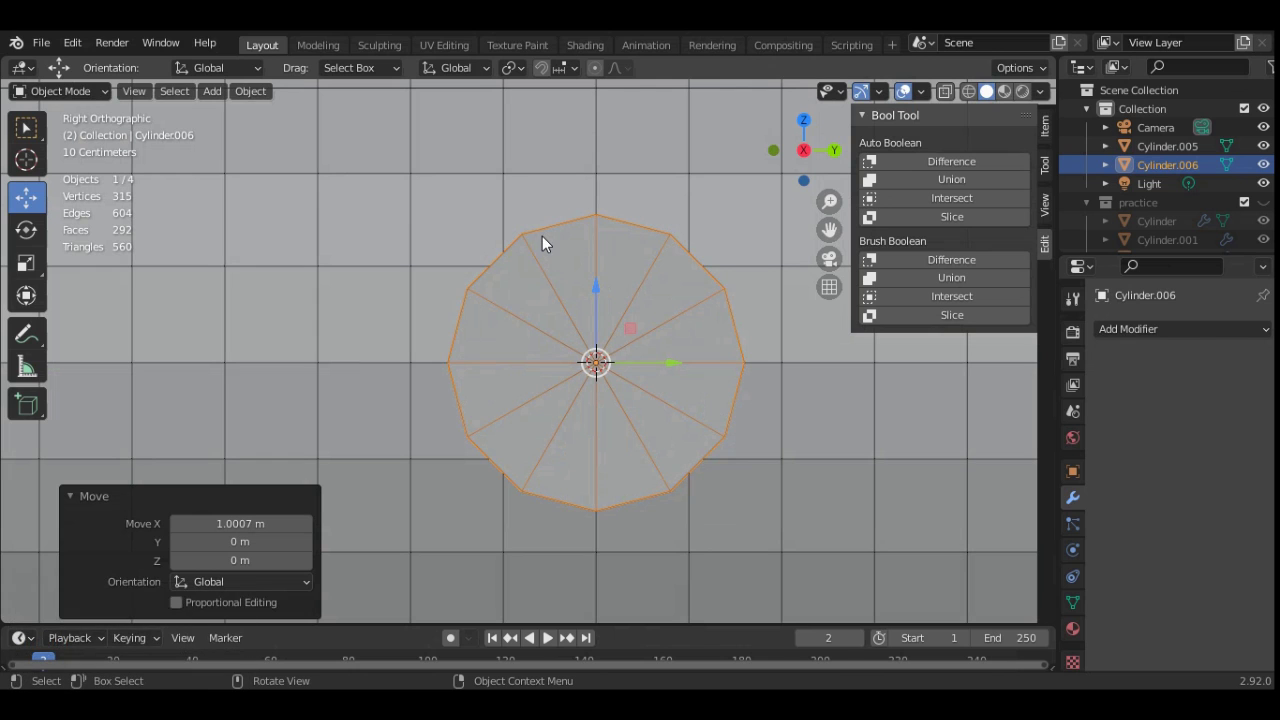
key("s")
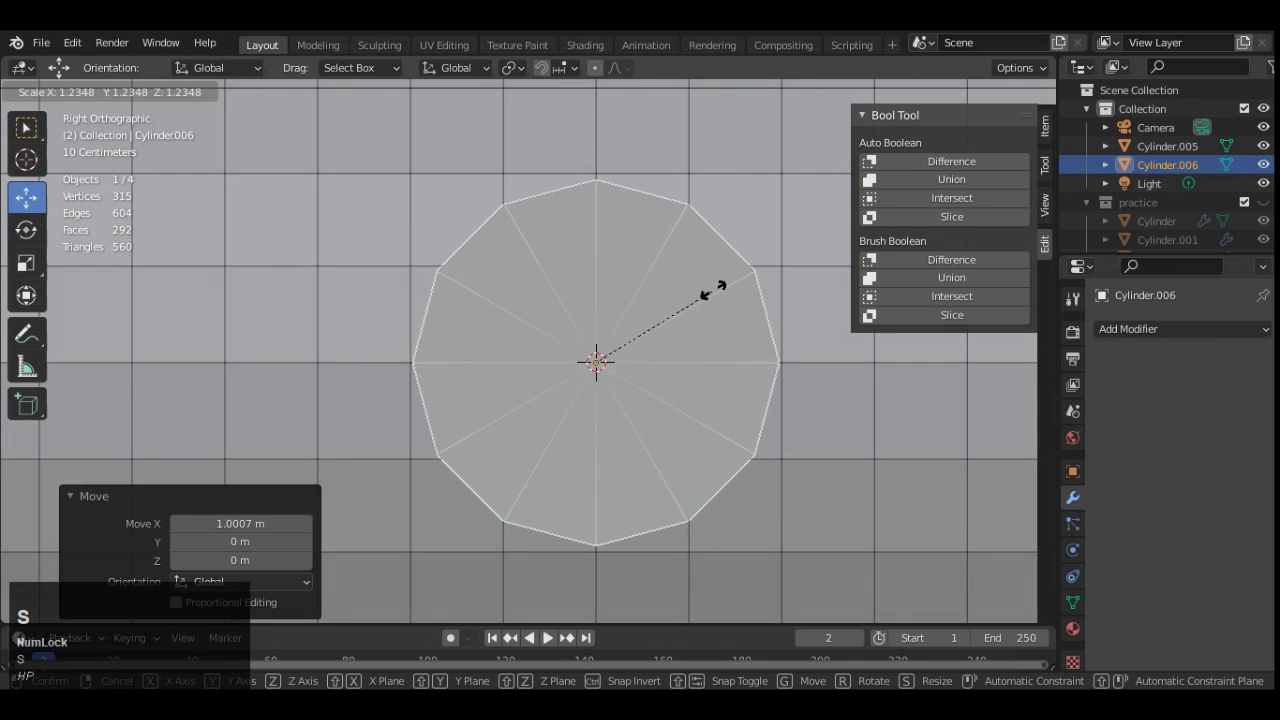
left_click(693, 343)
scroll(697, 331, "down", 4)
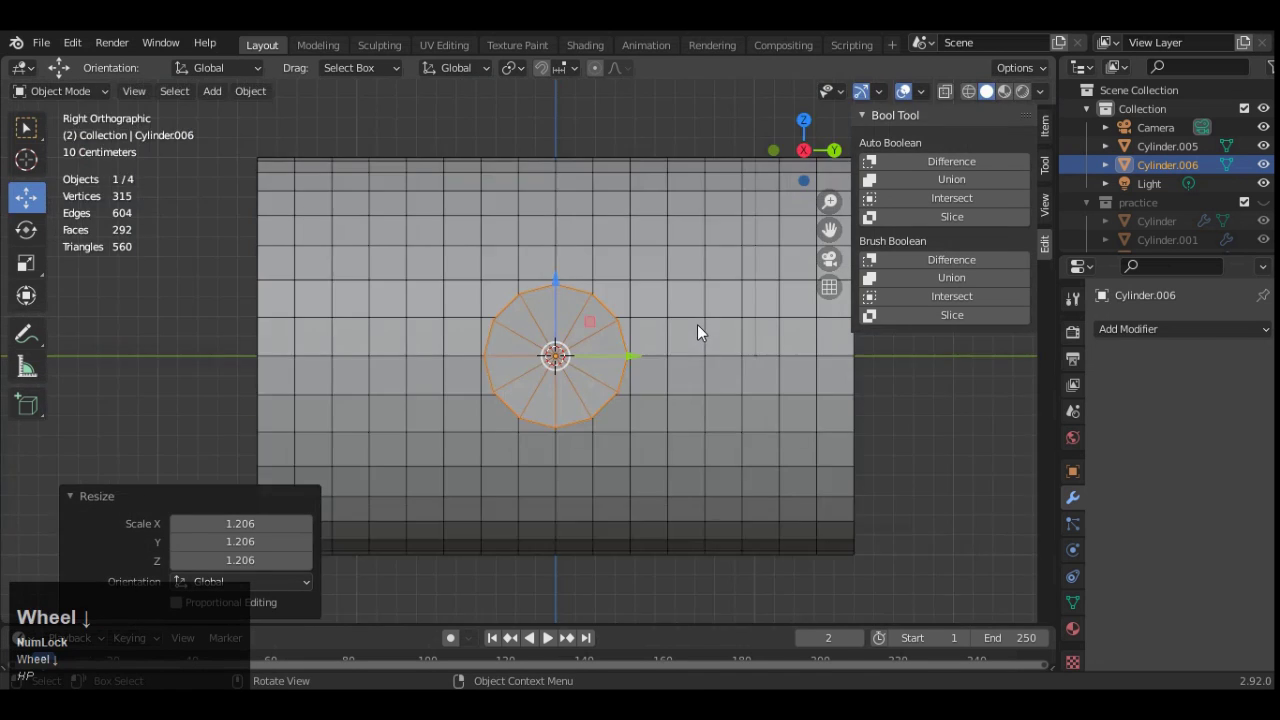
scroll(537, 412, "up", 2)
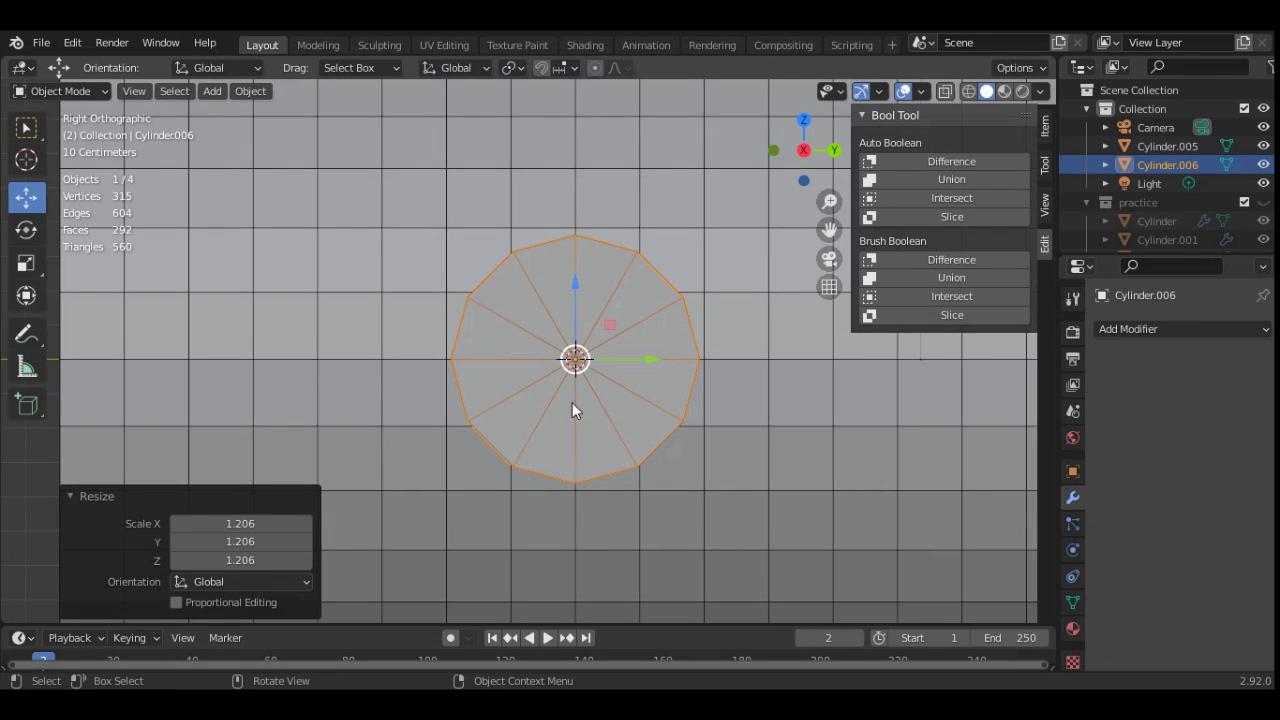
- Cut the 12-sided cylinder out of the curved wall with a Bool Tool Brush Boolean Difference
left_click(775, 149)
scroll(742, 258, "down", 5)
left_click(834, 150)
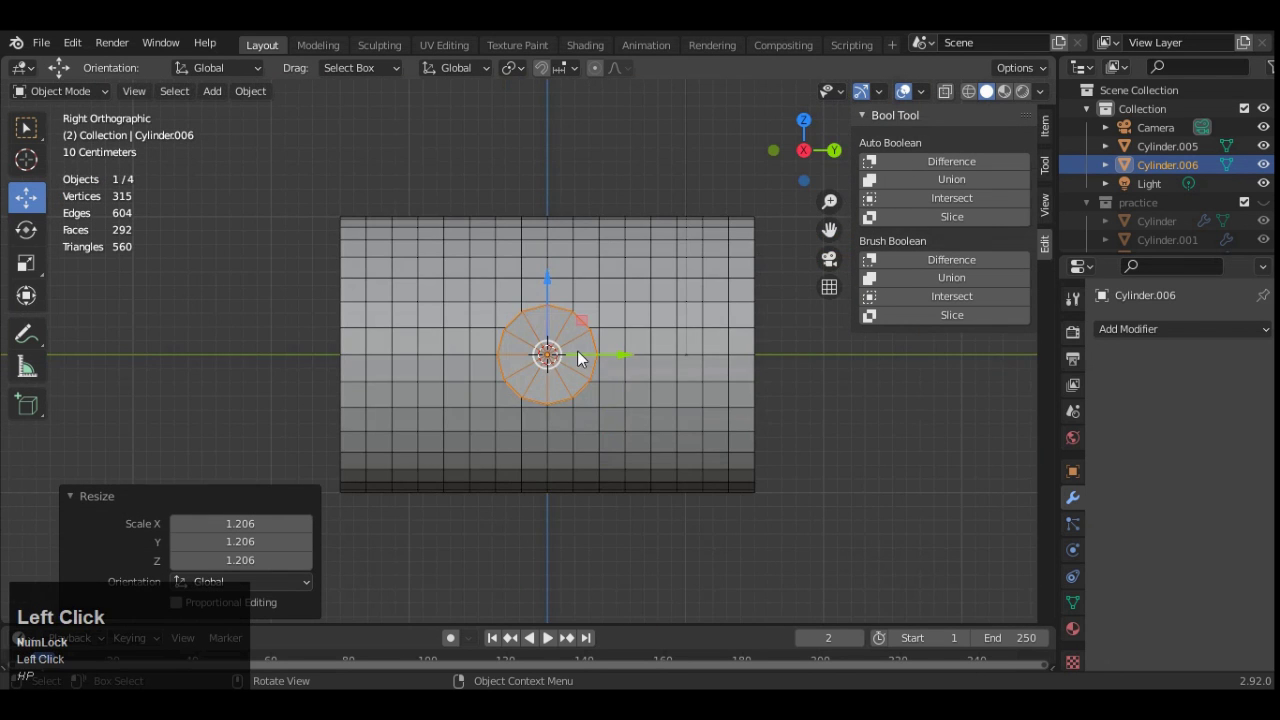
scroll(582, 354, "up", 4)
left_click(644, 200, "shift")
mouse_move(804, 152)
left_mouse_down()
mouse_move(860, 180)
mouse_move(704, 152)
mouse_move(716, 156)
mouse_move(440, 300)
left_mouse_up()
scroll(803, 420, "down", 5)
left_click(940, 261)
- Duplicate the wall and its cutter without the light, and move the copies about 9.65 m along Y
left_click(798, 153)
left_click(644, 188)
scroll(670, 191, "up", 6)
scroll(666, 187, "down", 8)
scroll(556, 412, "down", 1)
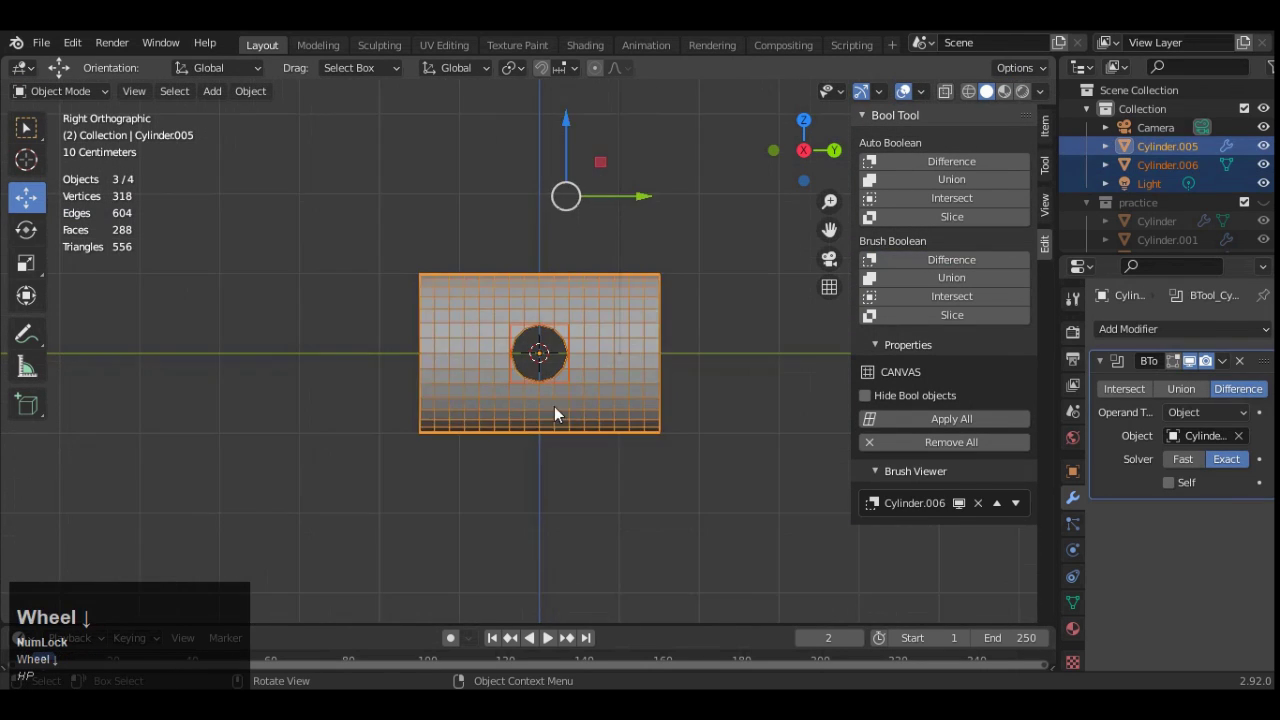
scroll(554, 413, "down", 4)
left_click(570, 128, "shift")
scroll(612, 300, "up", 2)
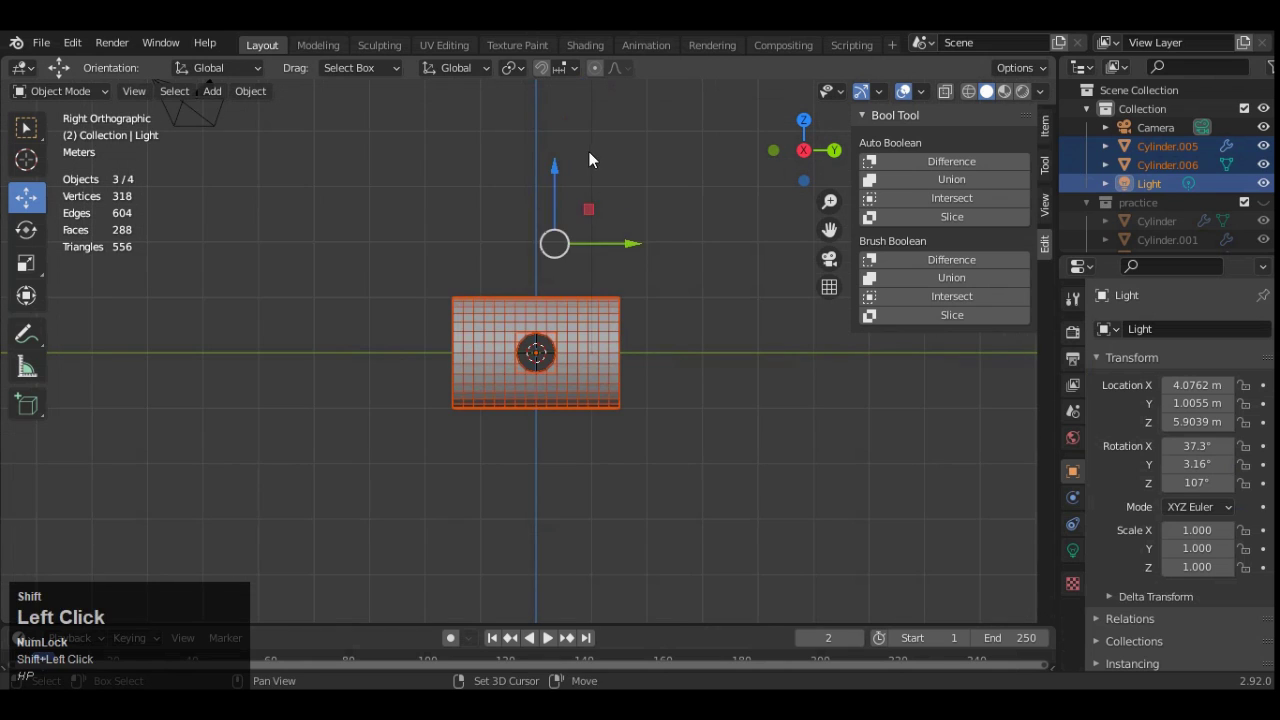
scroll(614, 303, "down", 2)
key("shift+d")
right_click(583, 349)
left_click_drag(600, 349, 946, 348)
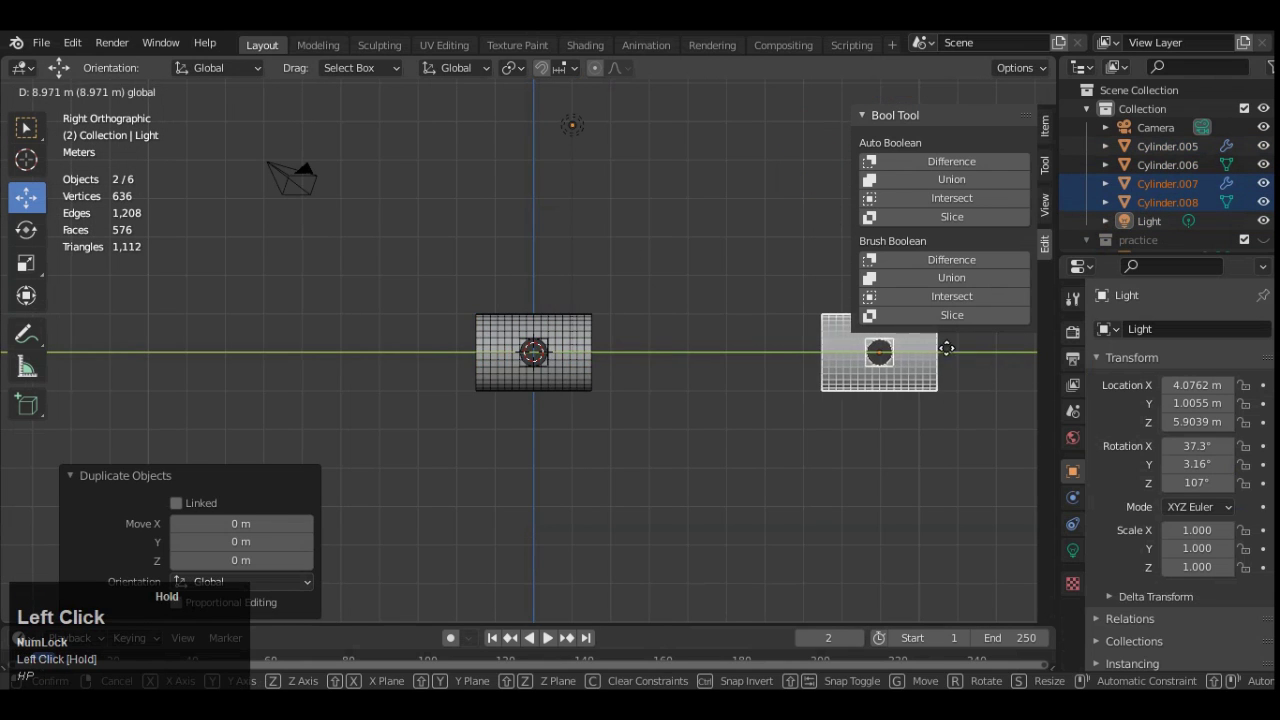
- Apply the Boolean modifier on the original wall
scroll(694, 320, "up", 8)
left_click(618, 325)
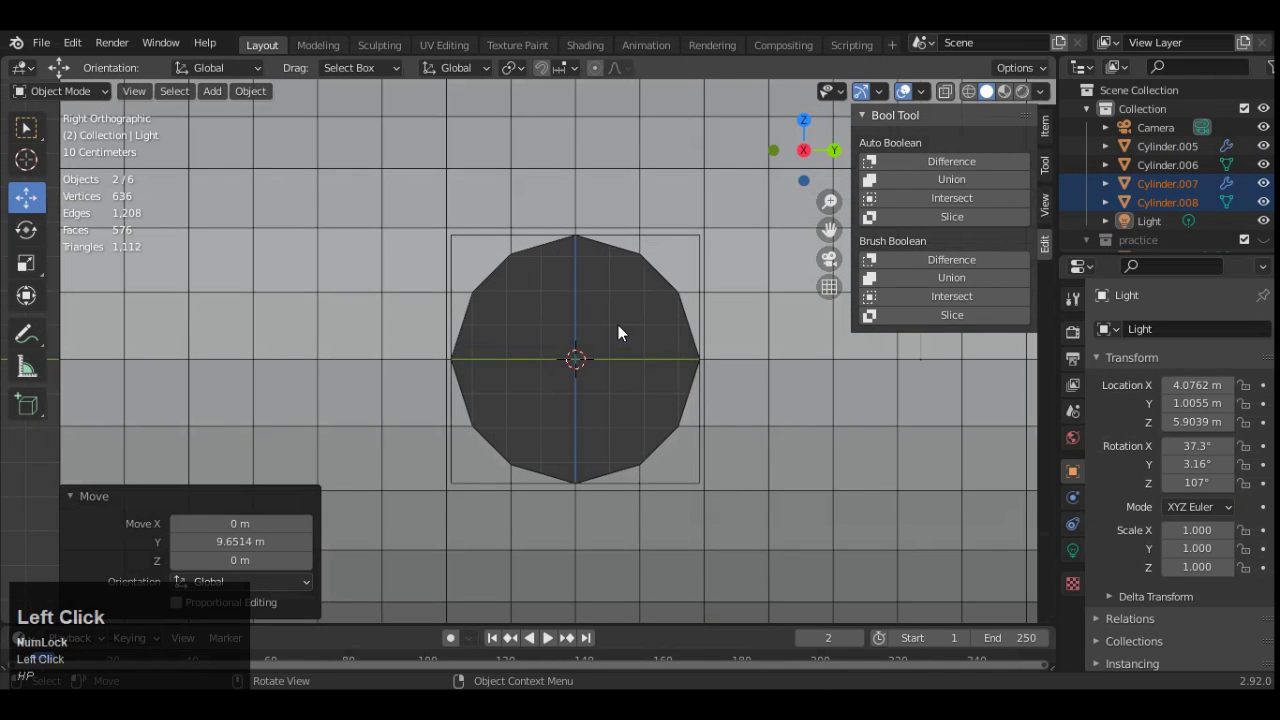
left_click(750, 304)
left_click(1222, 361)
left_click(1200, 383)
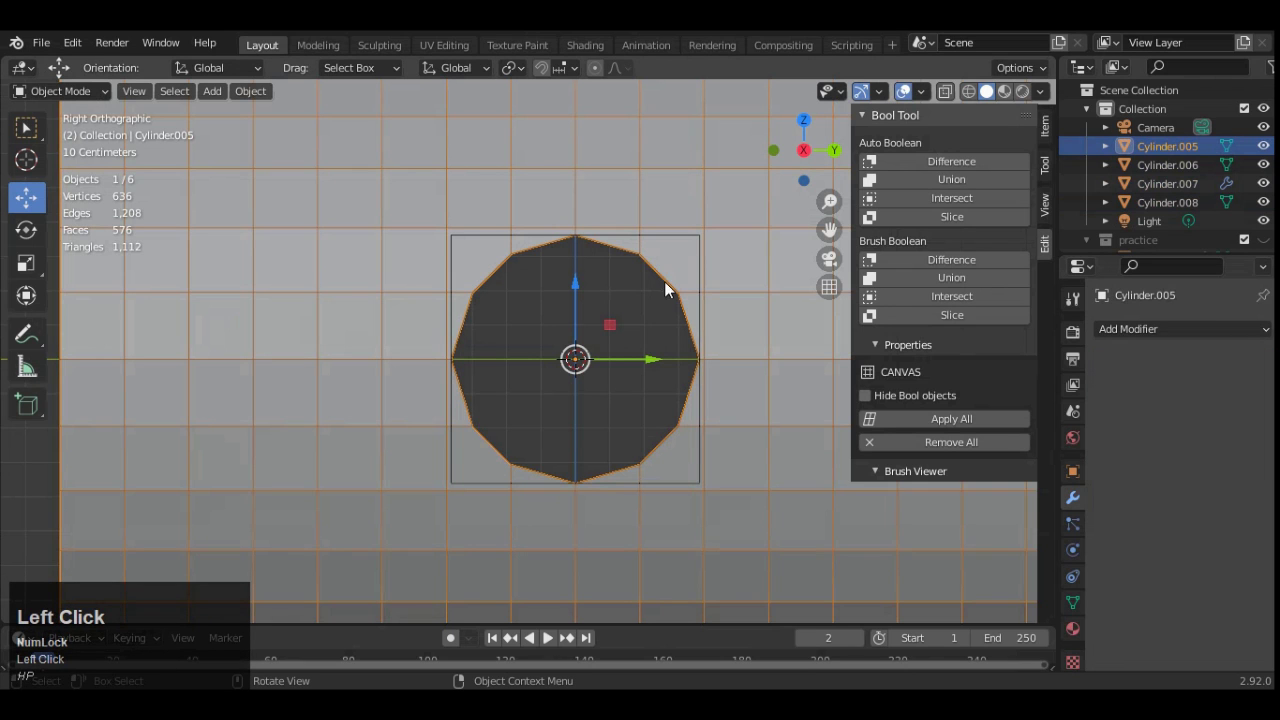
- Delete the cutter cylinder left at the original wall's hole
key("x")
left_click(666, 254)
scroll(649, 280, "down", 2)
scroll(650, 298, "up", 2)
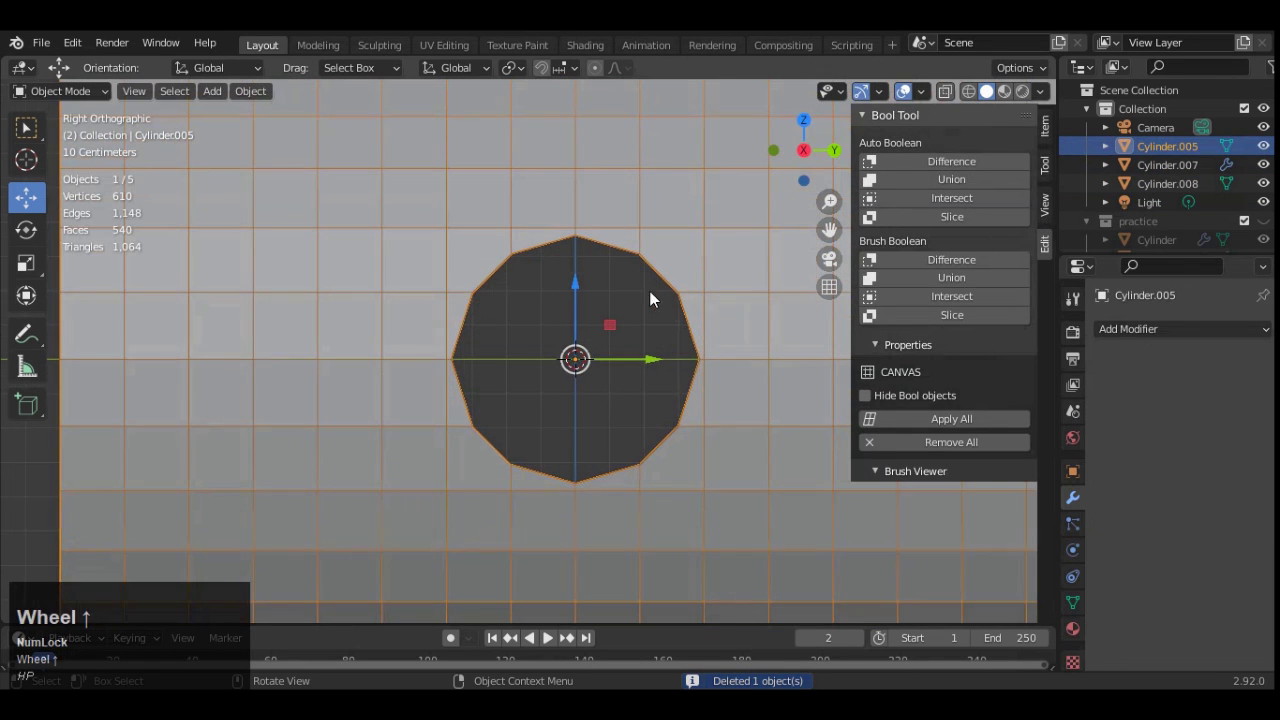
- Hide the sidebar and enter Edit Mode on the original wall with vertex selection
key("n")
scroll(708, 271, "up", 3)
key("Tab")
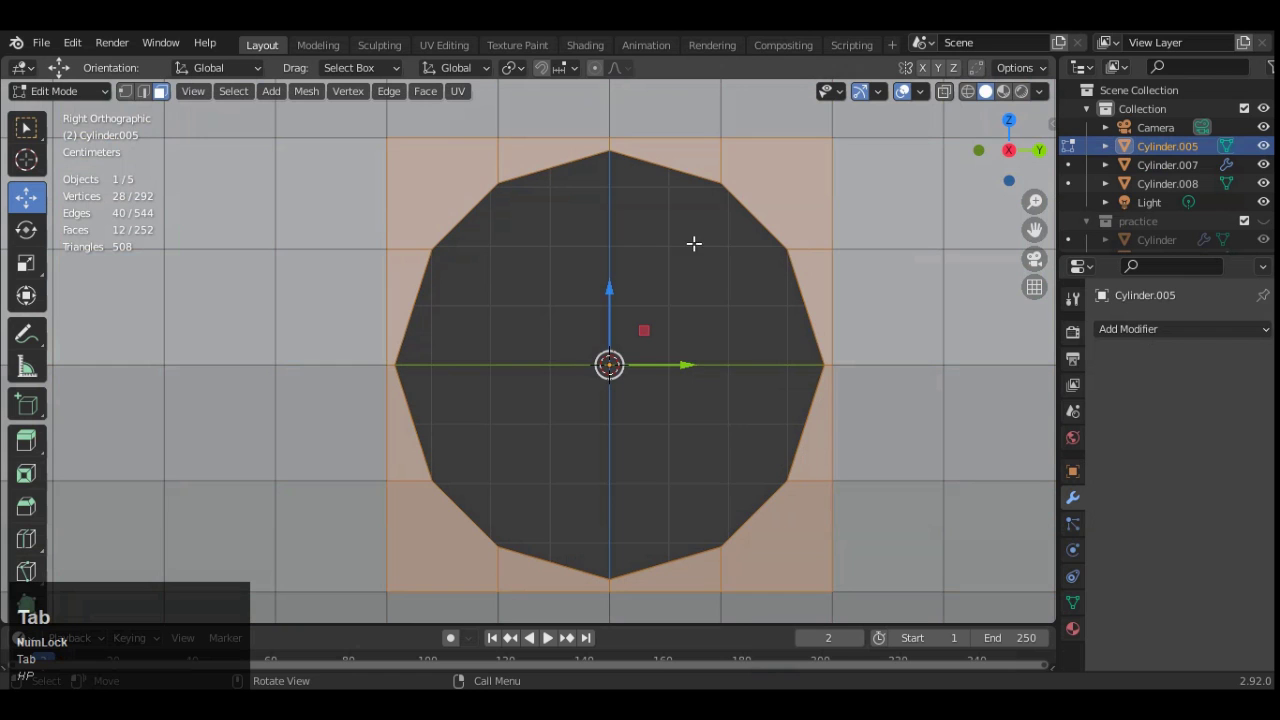
key("1")
- Examine the vertices around the hole's rim and their spacing from the surrounding grid
scroll(722, 282, "up", 1)
scroll(774, 267, "down", 1)
left_click_drag(1023, 236, 1049, 310)
left_click(746, 257)
left_click(635, 225)
mouse_move(990, 168)
left_mouse_down()
mouse_move(1001, 150)
mouse_move(975, 128)
mouse_move(986, 118)
mouse_move(1002, 168)
left_mouse_up()
scroll(1001, 150, "down", 3)
scroll(789, 268, "up", 3)
left_click(825, 512)
- Merge all of the wall's vertices by distance at 0.0001 m
key("a")
scroll(765, 340, "down", 4)
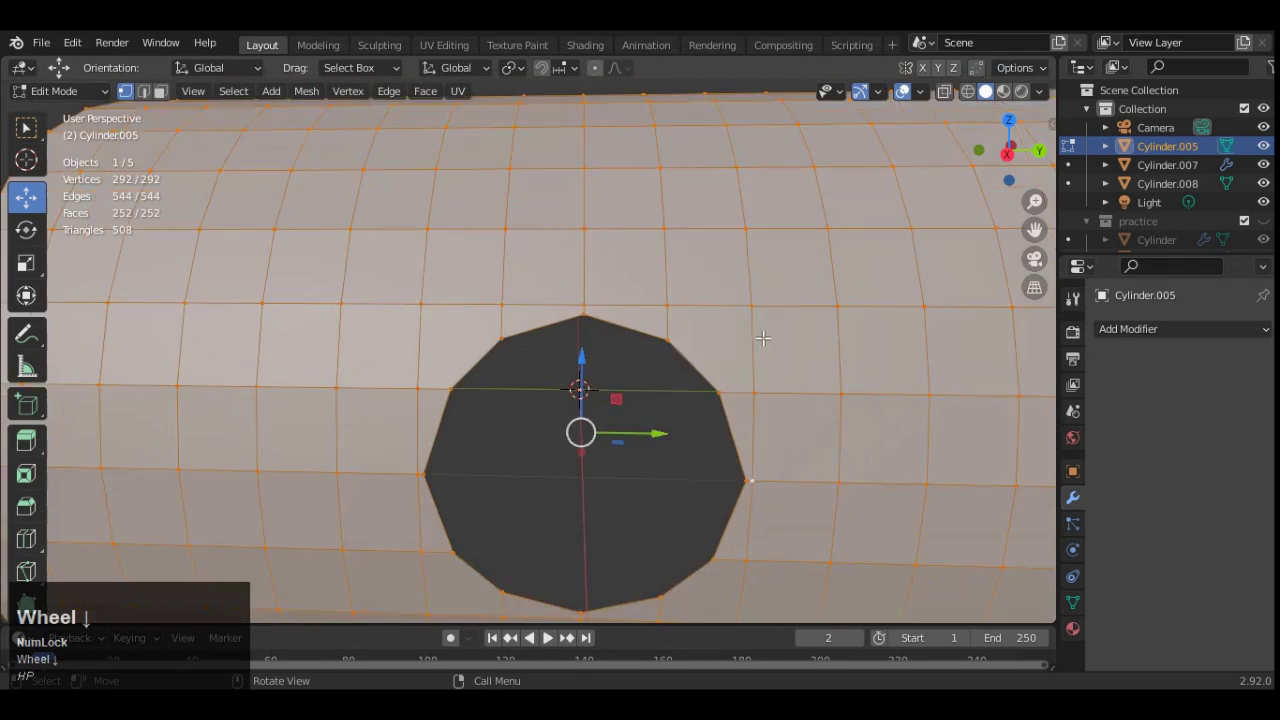
key("m")
left_click(700, 452)
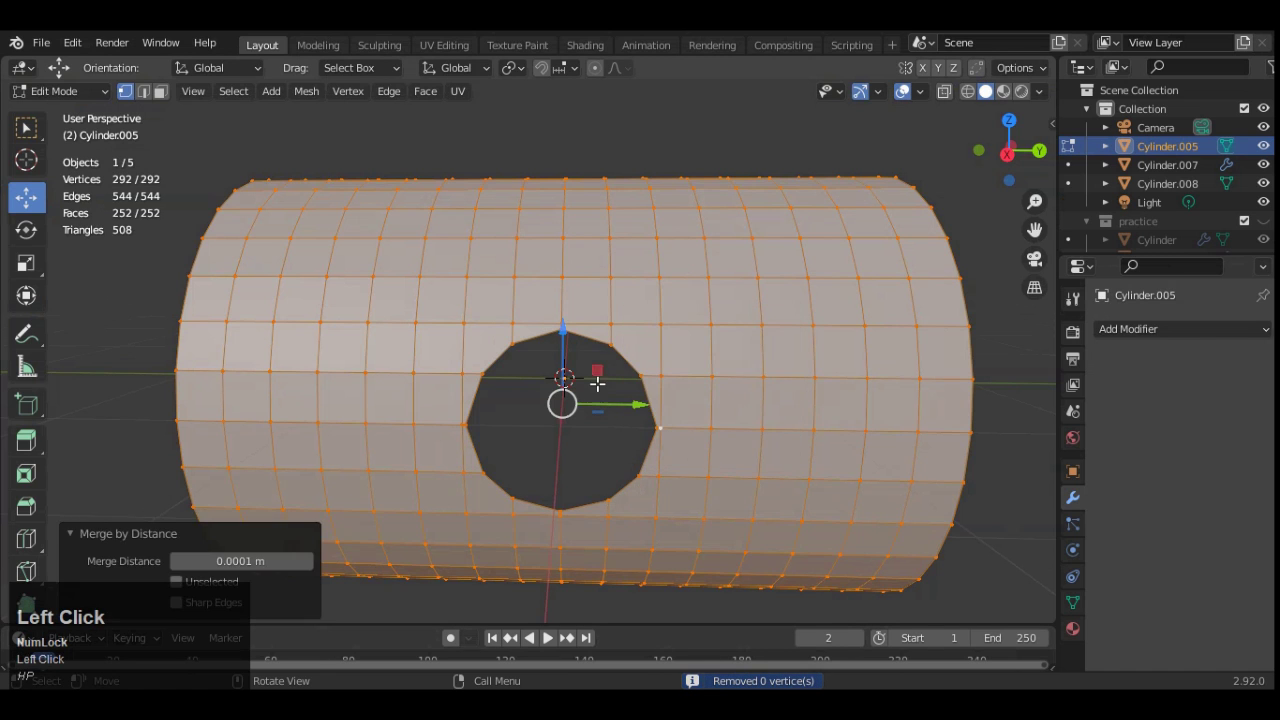
- Try a centred vertical loop cut above the hole's upper-left rim and shift it sideways
left_click(610, 343)
key("KP_3")
scroll(456, 213, "up", 5)
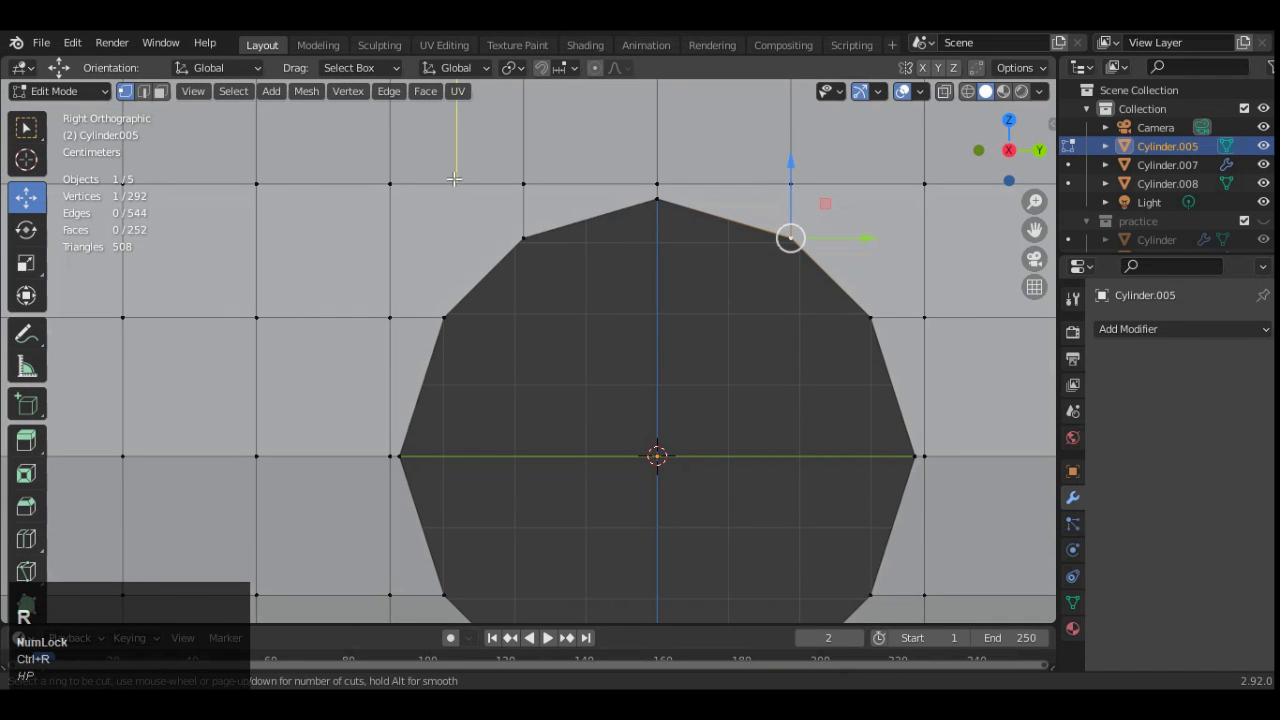
left_click(454, 178)
right_click(454, 178)
scroll(684, 200, "down", 2)
left_click_drag(537, 96, 576, 107, "ctrl")
key("ctrl+z")
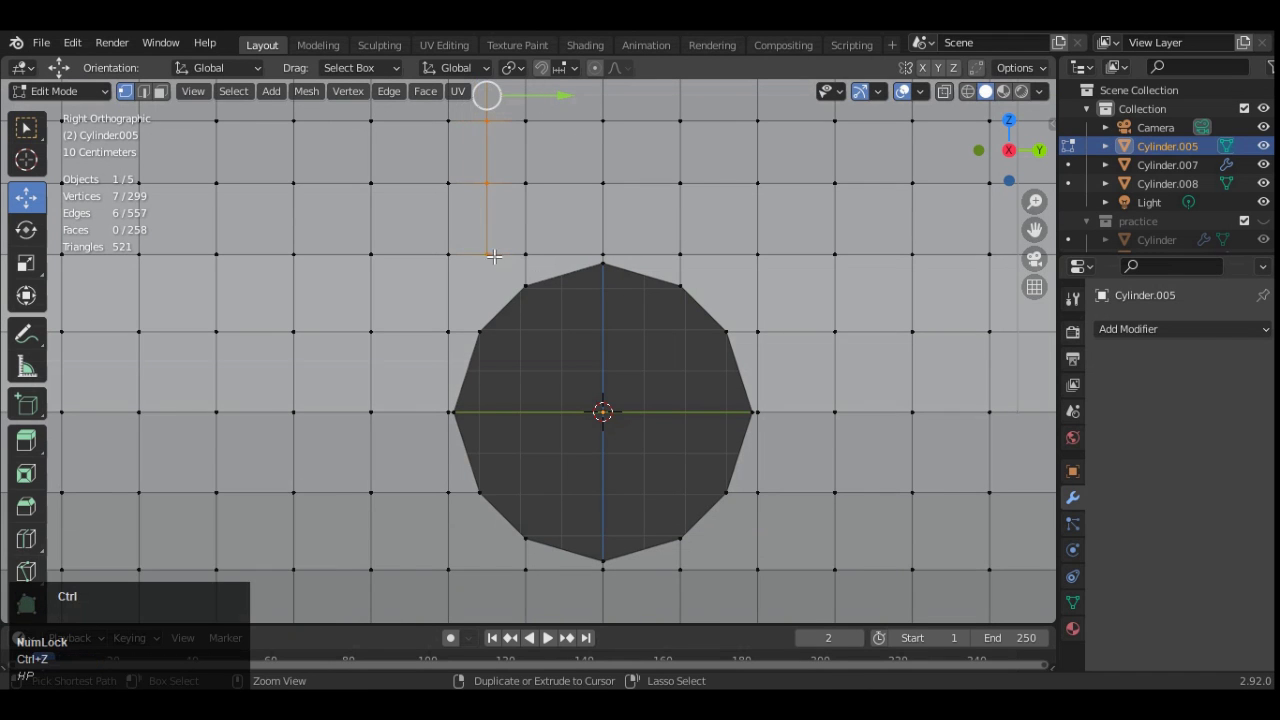
- Add two vertical loop cuts above the hole, slid by factors 0.268 and -0.200 to line up with its side rim vertices
key("ctrl+r")
left_click(484, 178)
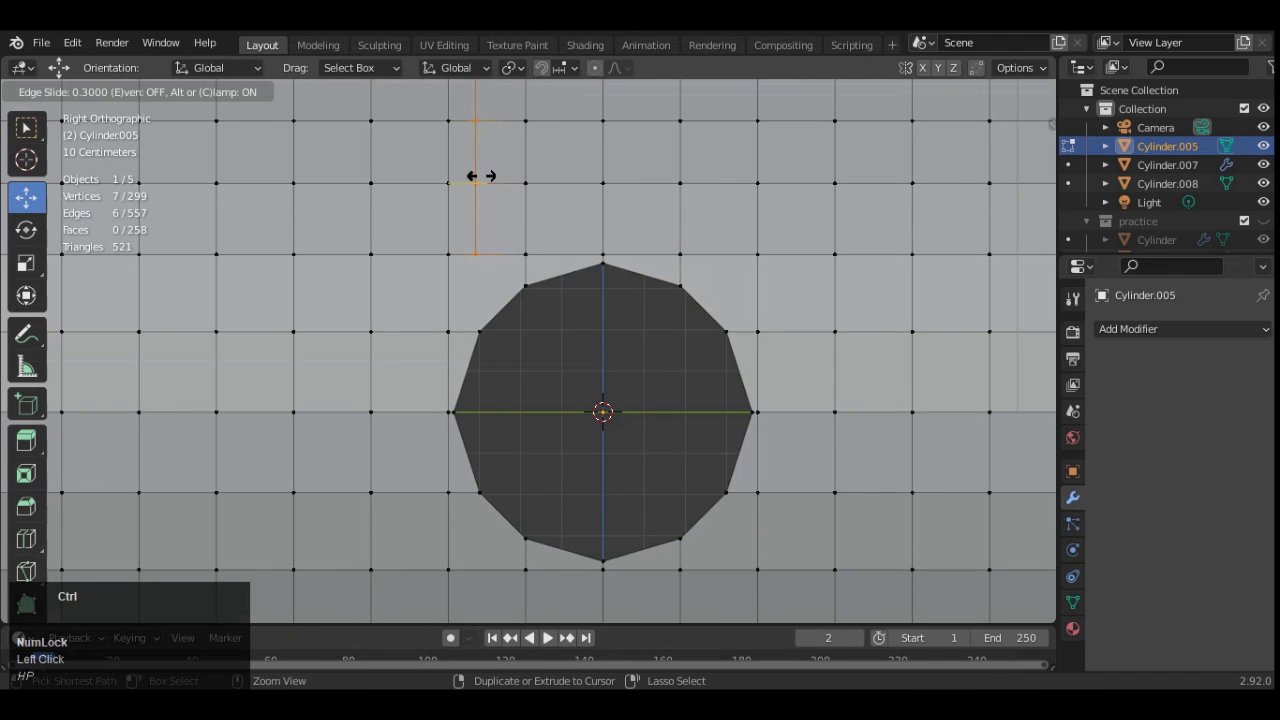
left_click(480, 177)
key("ctrl+r")
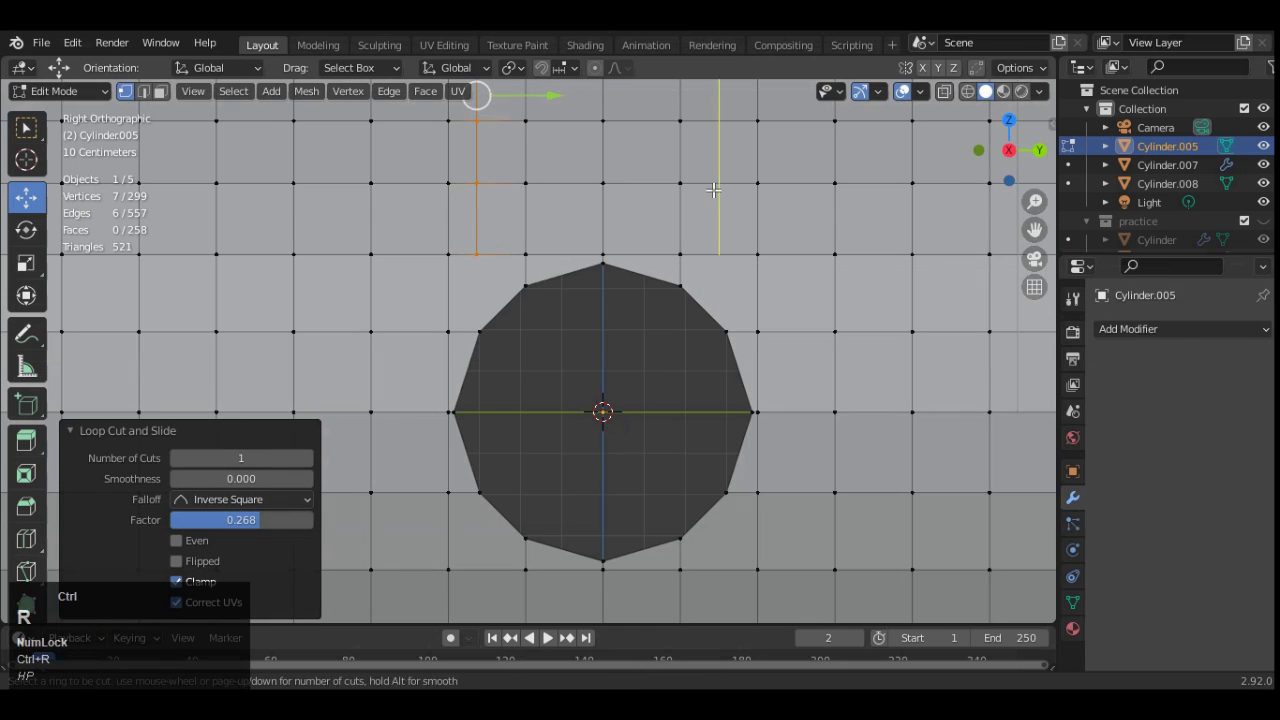
left_click(714, 190)
left_click(720, 190)
scroll(620, 350, "down", 2)
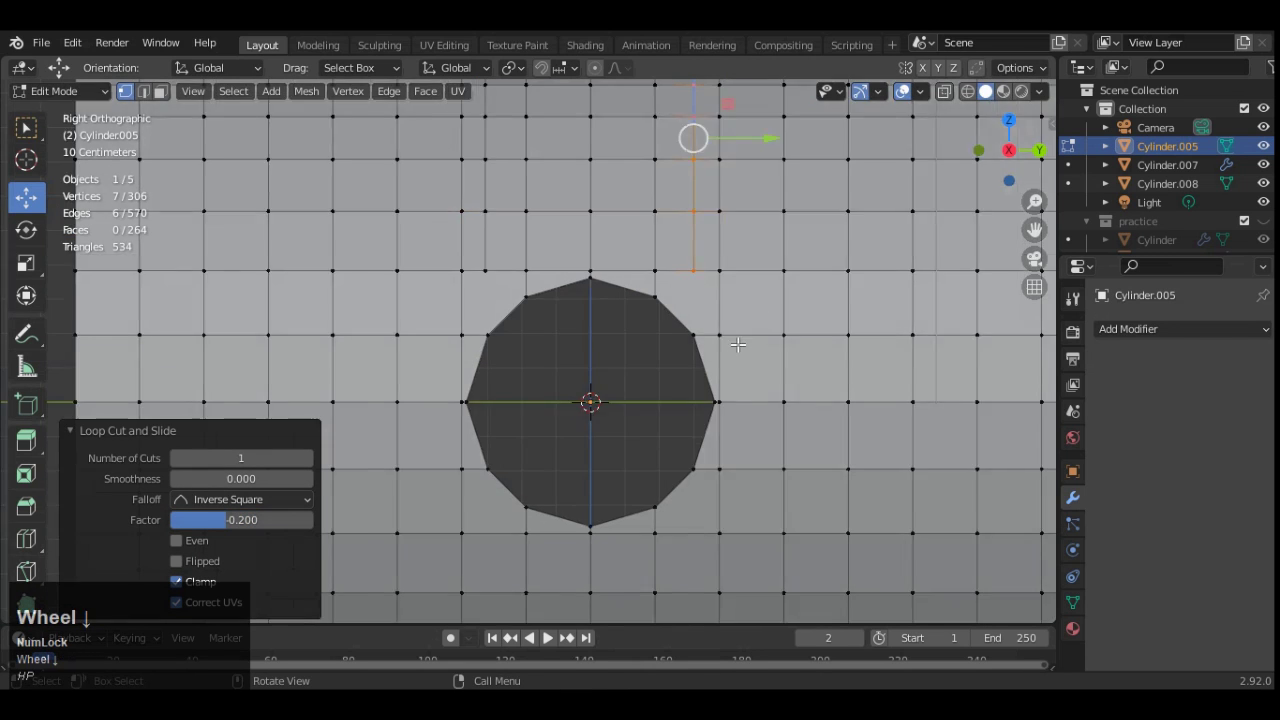
- Add two matching vertical loop cuts below the hole, slid by factors 0.200 and -0.200 to line up with its lower rim vertices
key("ctrl+r")
left_click(508, 515)
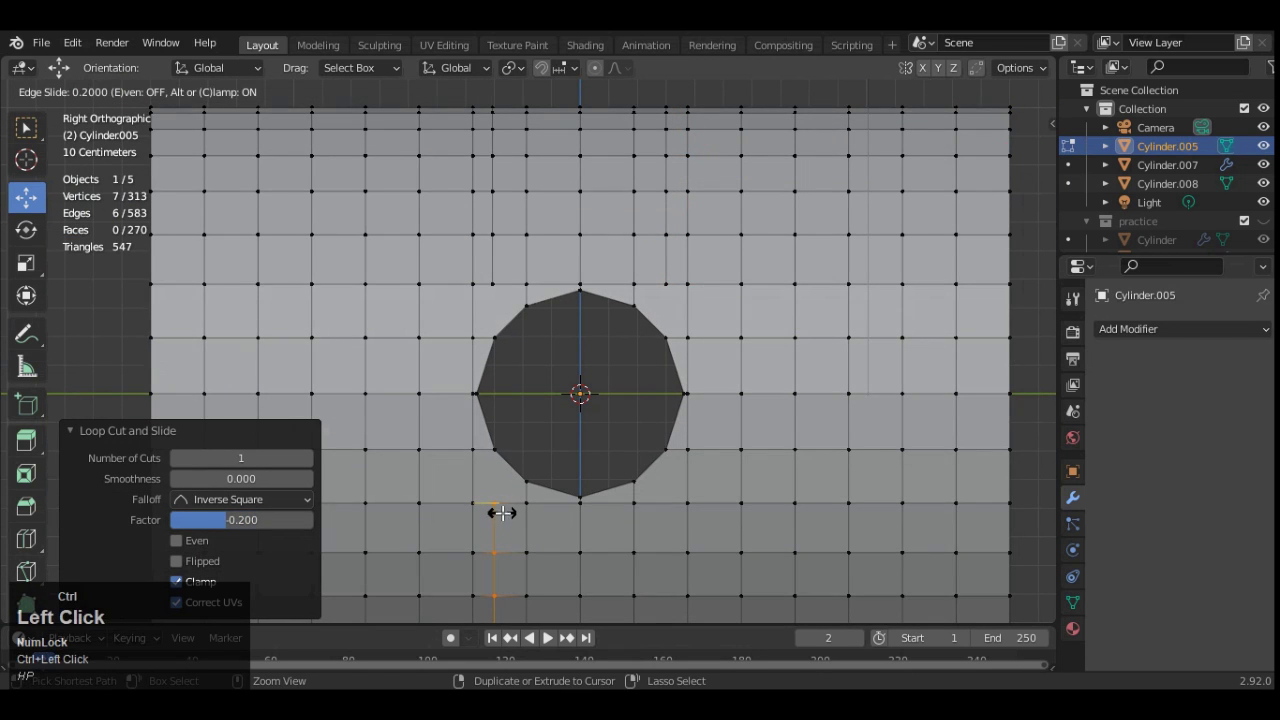
left_click(502, 513)
key("ctrl+r")
left_click(673, 507)
left_click(674, 510)
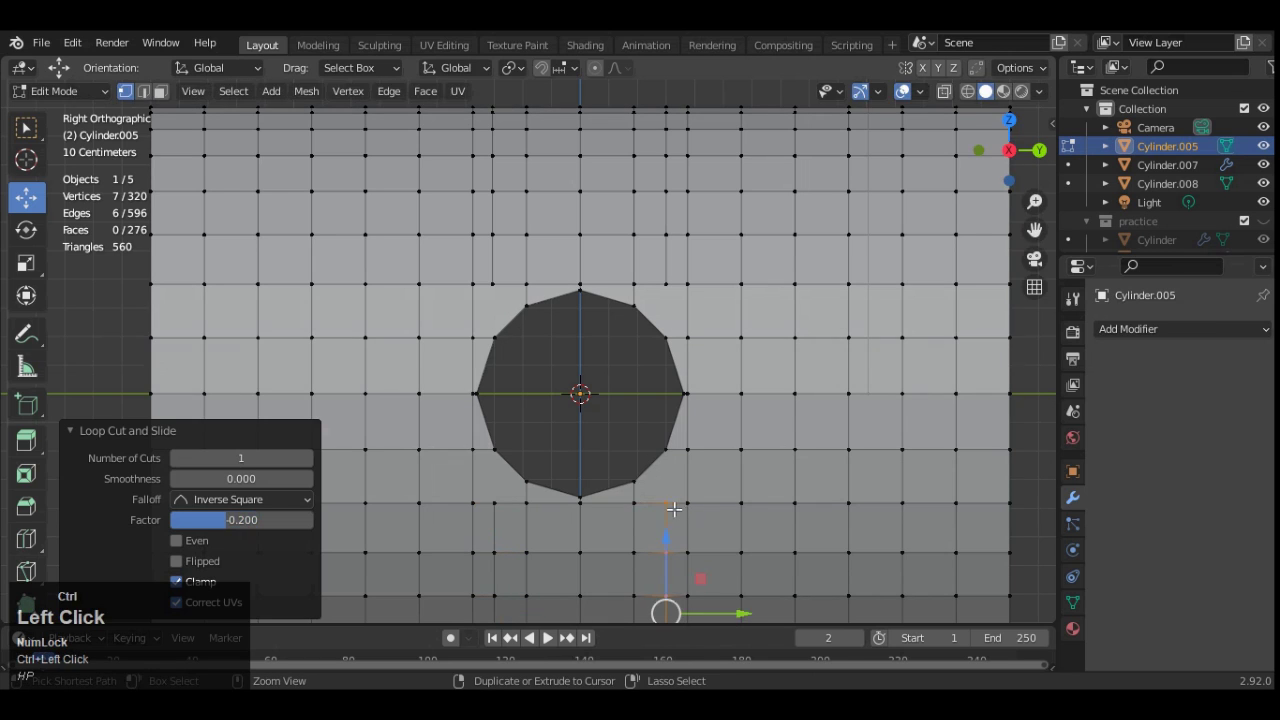
- Connect the hole's upper side rim vertices on both sides to the ends of the loop cuts above them
scroll(766, 443, "up", 4)
left_click(813, 308)
right_click(750, 207)
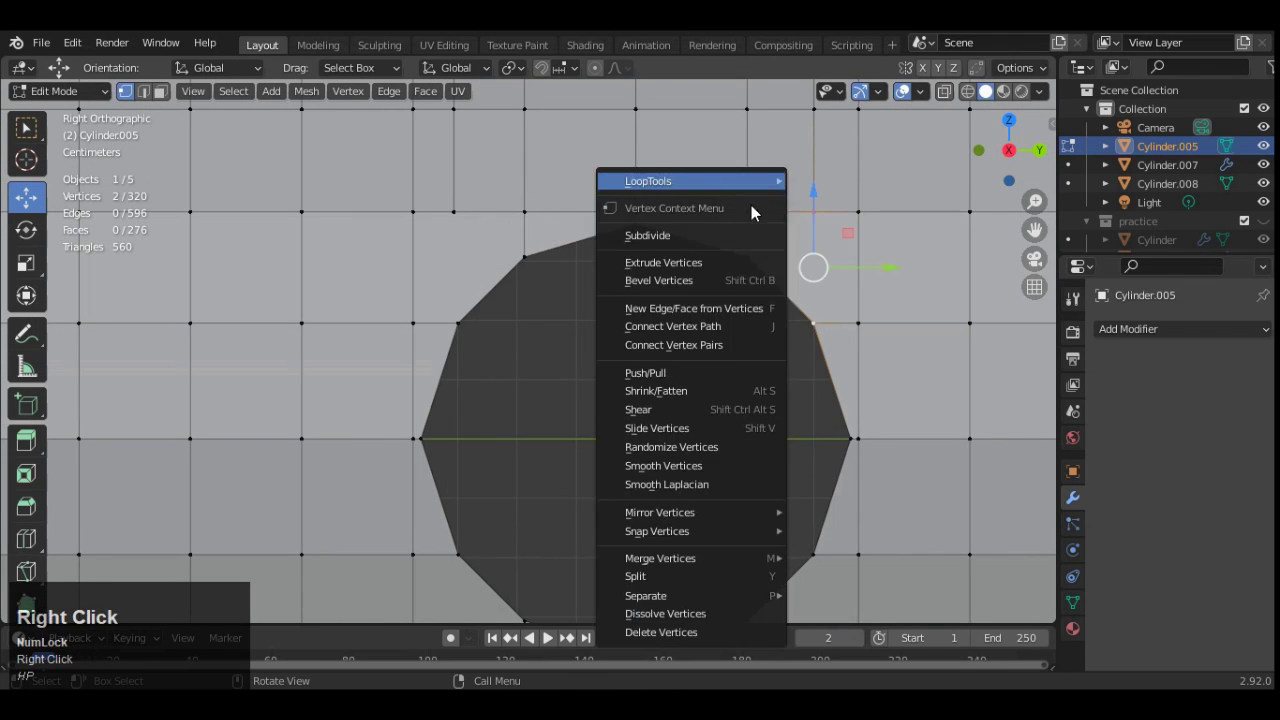
left_click(728, 345)
left_click_drag(470, 184, 433, 366)
right_click(480, 231)
left_click(480, 231)
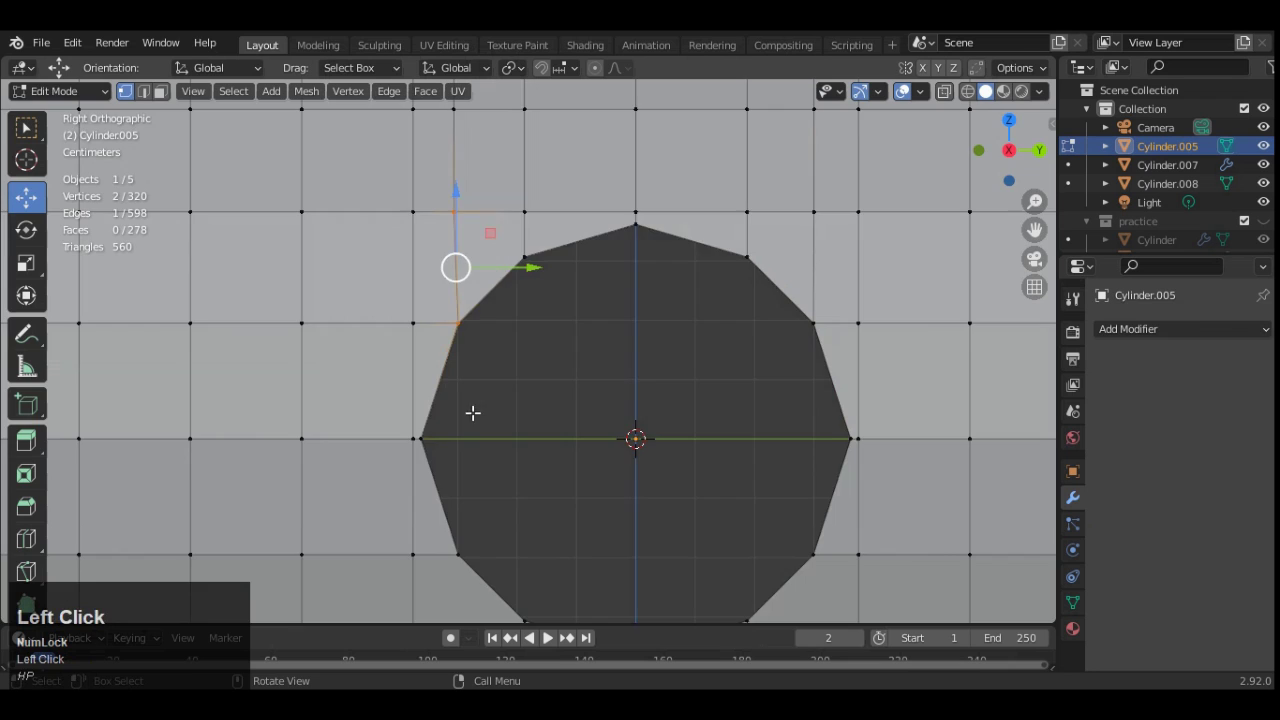
- Connect the hole's lower side rim vertices on both sides to the ends of the loop cuts below them
scroll(490, 440, "down", 3)
right_click(494, 447)
left_click(488, 372)
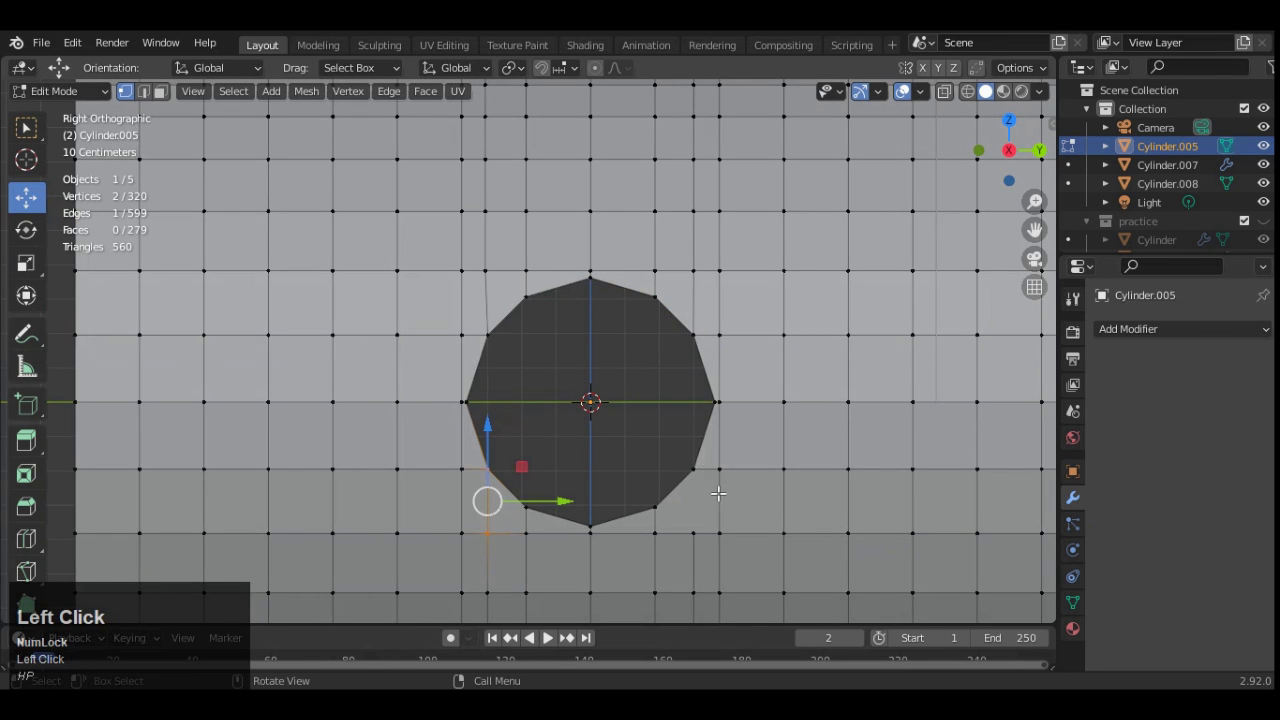
left_click_drag(687, 573, 687, 575)
right_click(664, 431)
left_click(664, 431)
- Try to shrink the hole's rim edge loop uniformly by a factor of 0.960
scroll(683, 388, "up", 3)
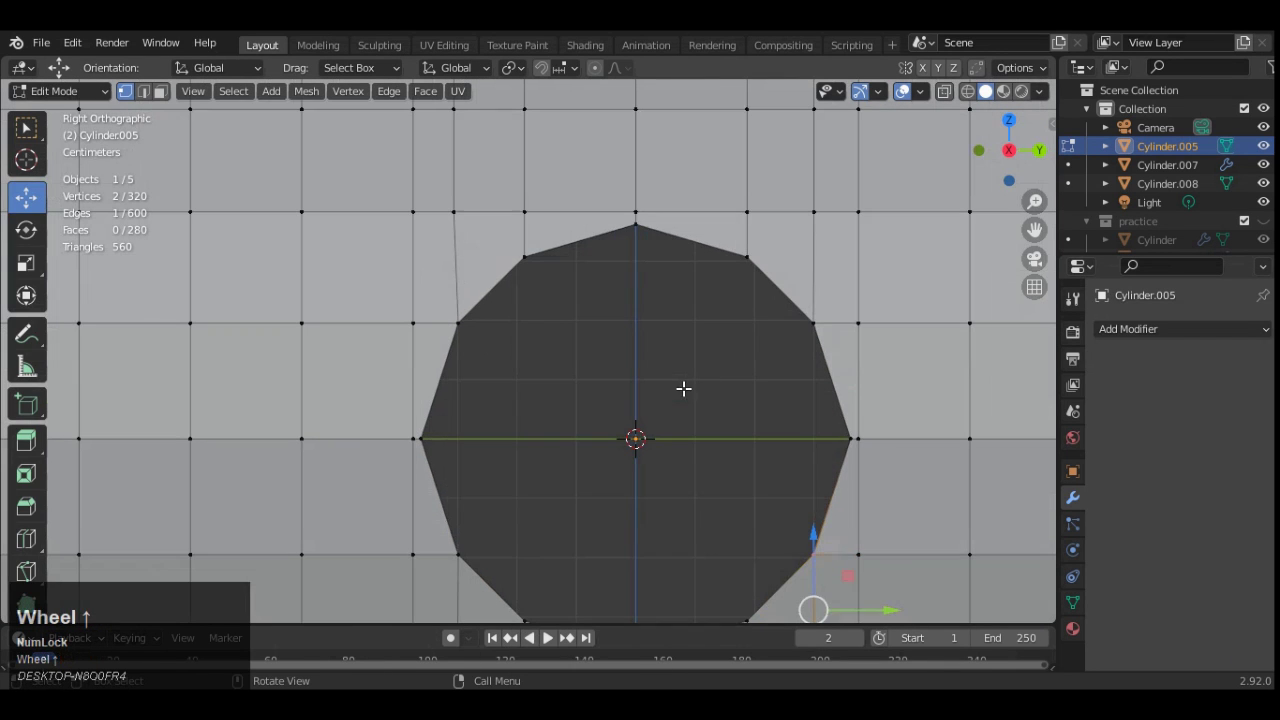
key("2")
left_click(574, 249, "alt")
scroll(574, 249, "down", 2)
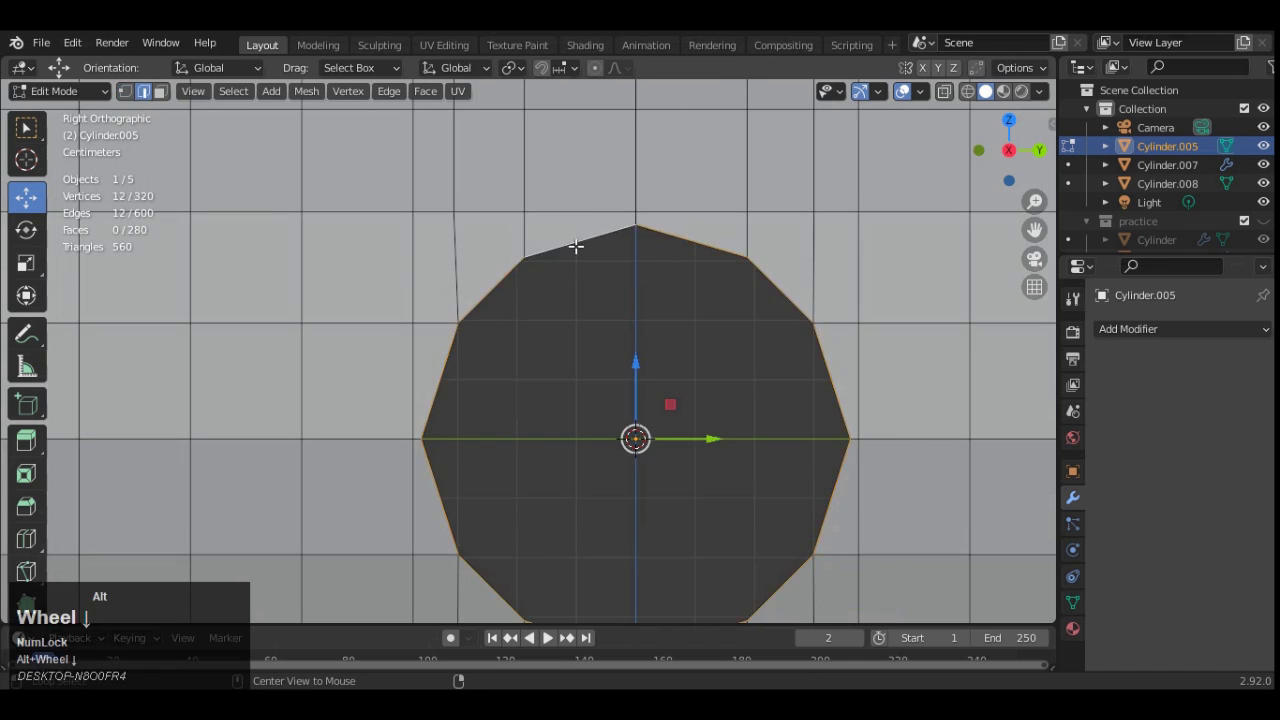
key("s")
left_click(778, 345)
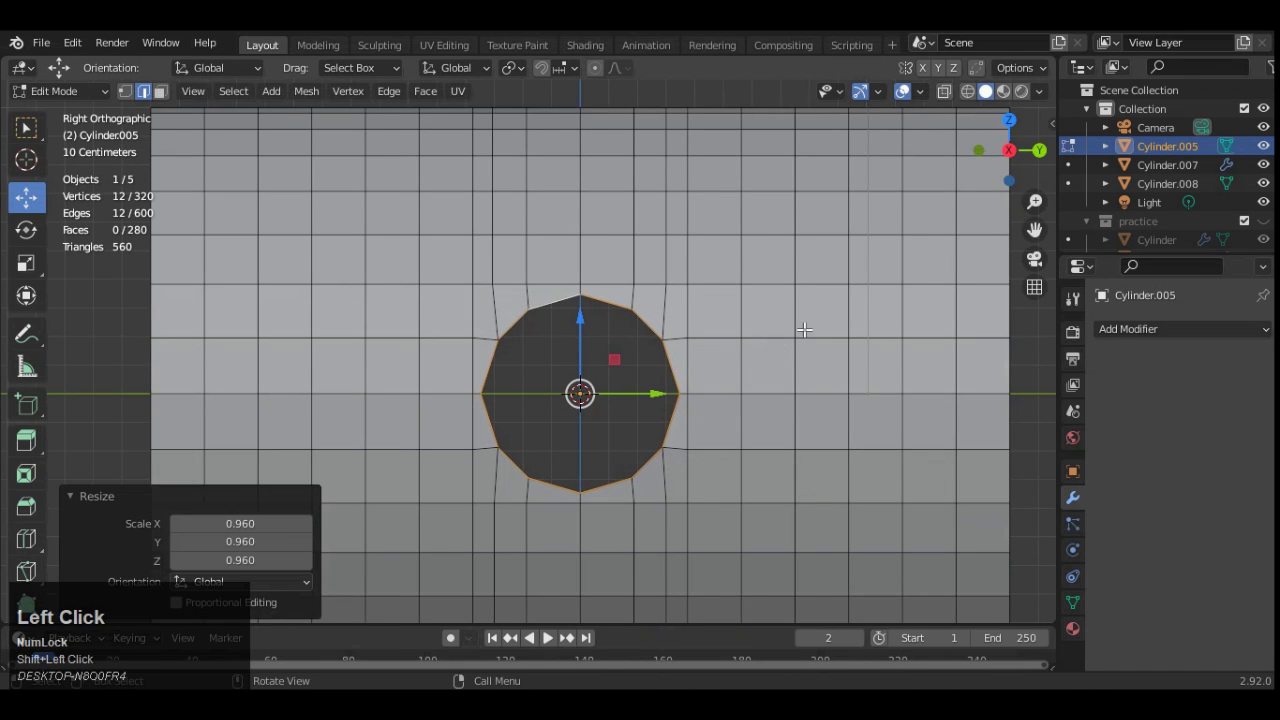
- Try to shrink the hole's rim further to 0.977 in Y and Z while locking X
middle_click_drag(778, 345, 935, 381)
key("s")
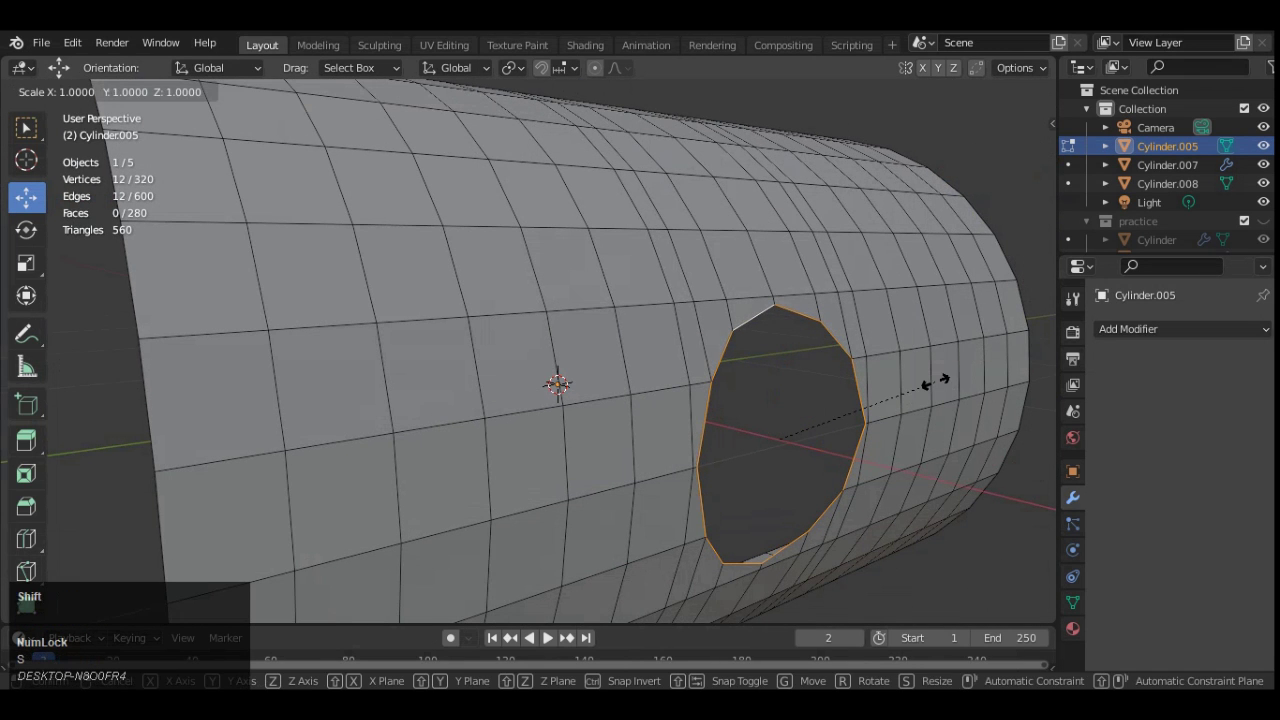
key("shift+x")
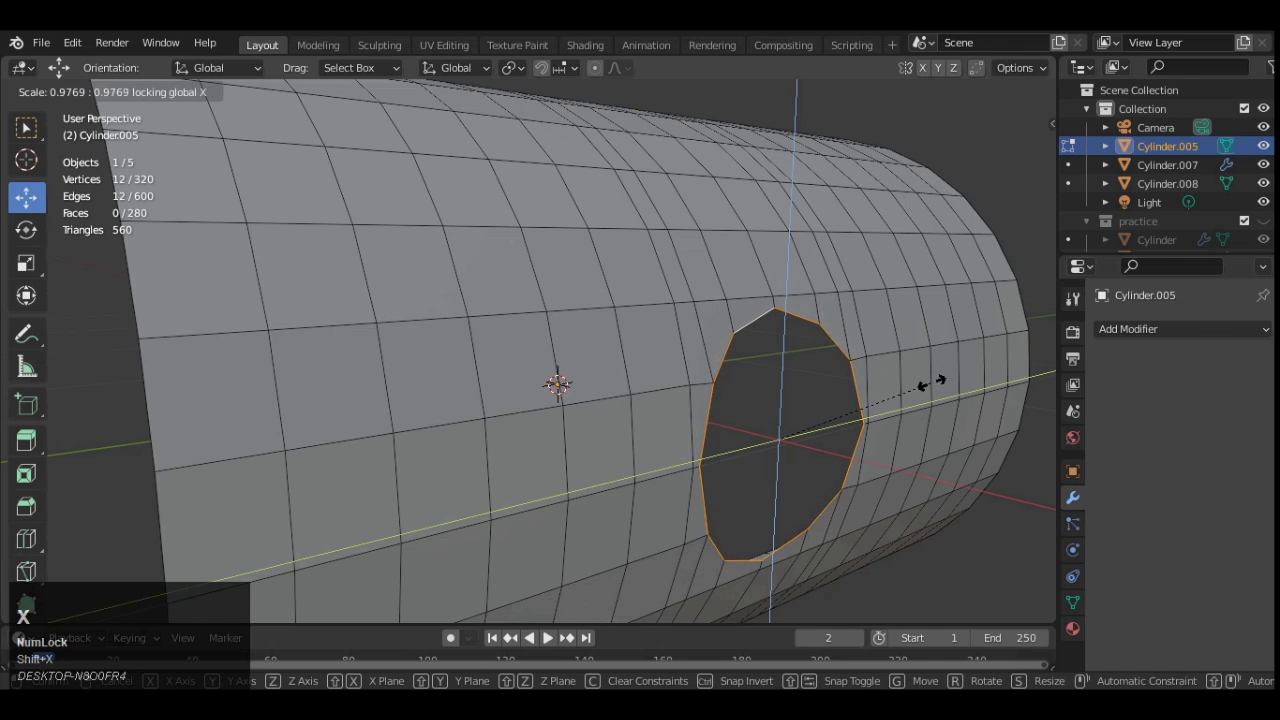
left_click(930, 384)
- Check the rim against the wall's curve from the back, and undo both resizes of the hole's rim
middle_click_drag(930, 384, 256, 430)
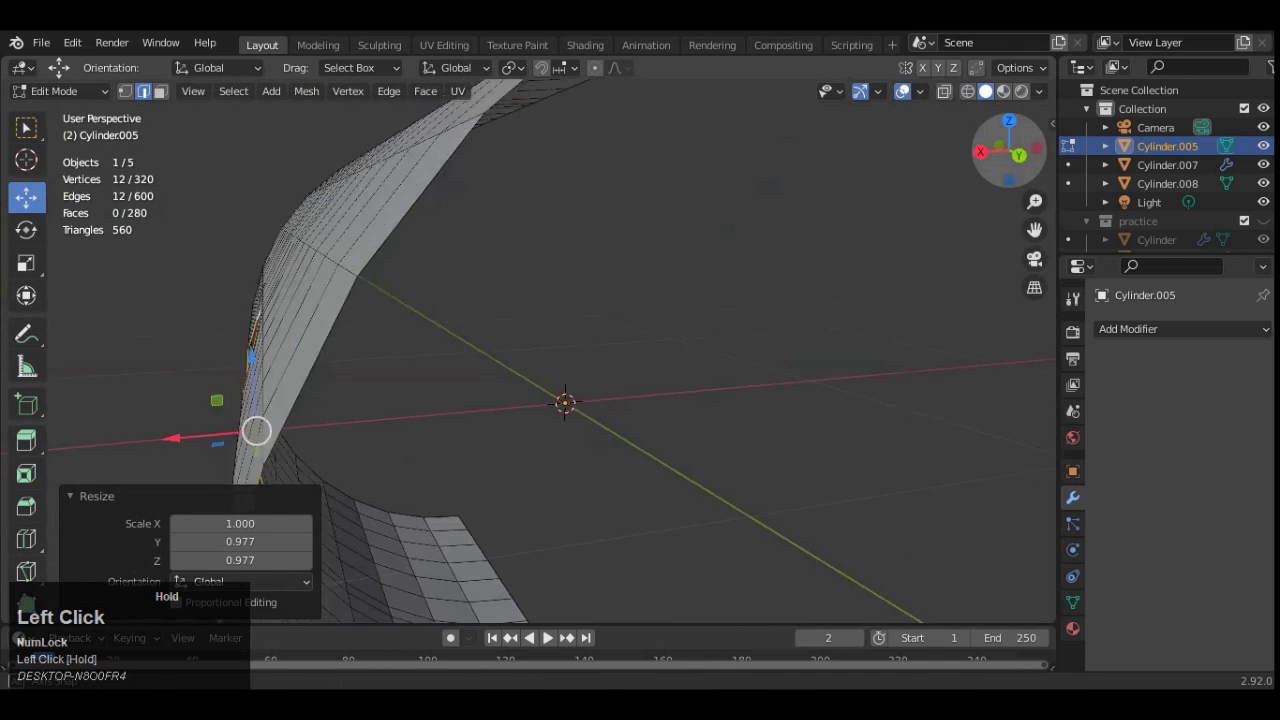
left_click_drag(1009, 150, 1018, 153)
left_click(1018, 154)
scroll(663, 246, "up", 3)
left_click_drag(1034, 230, 874, 268)
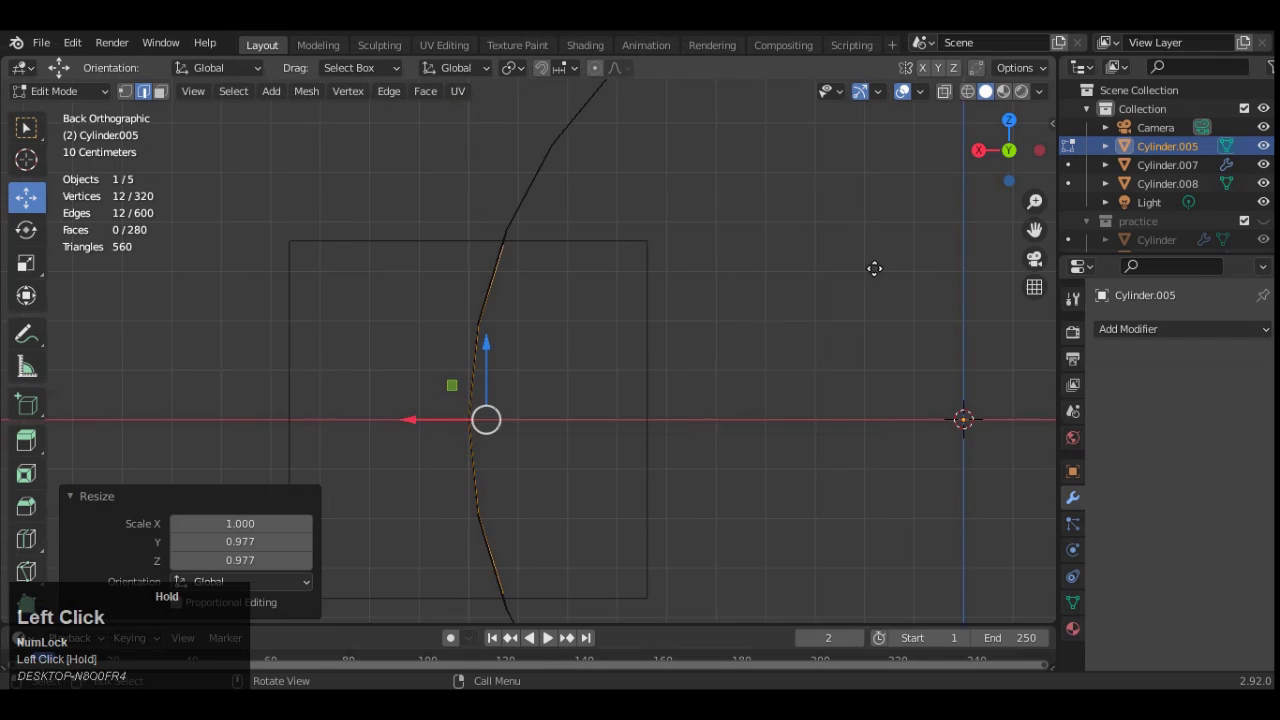
scroll(508, 338, "up", 3)
key("ctrl+z")
scroll(712, 270, "down", 3)
left_click_drag(1000, 148, 977, 168)
- Scale the two vertical edge loops flanking the hole slightly outward along Y and leave Edit Mode
left_click(1008, 151)
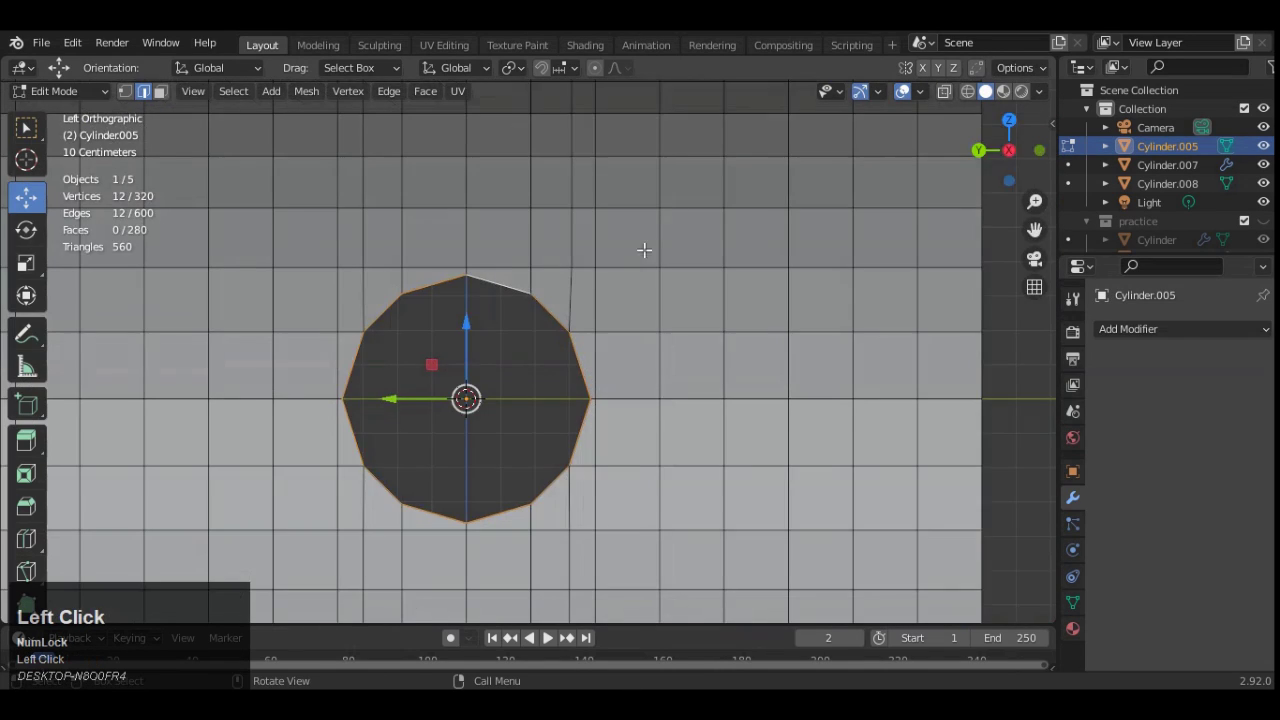
left_click(1007, 150)
left_click(717, 297, "alt")
left_click(464, 291, "alt+shift")
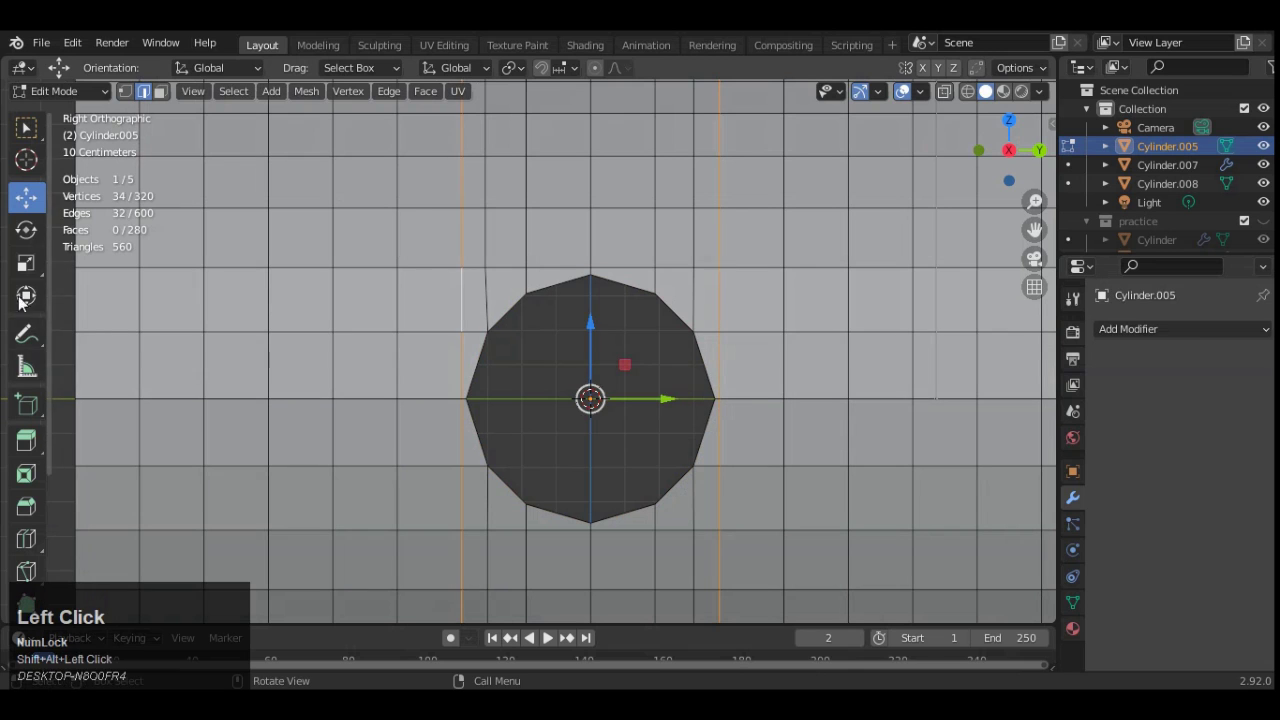
left_click(26, 262)
left_click_drag(674, 397, 668, 397)
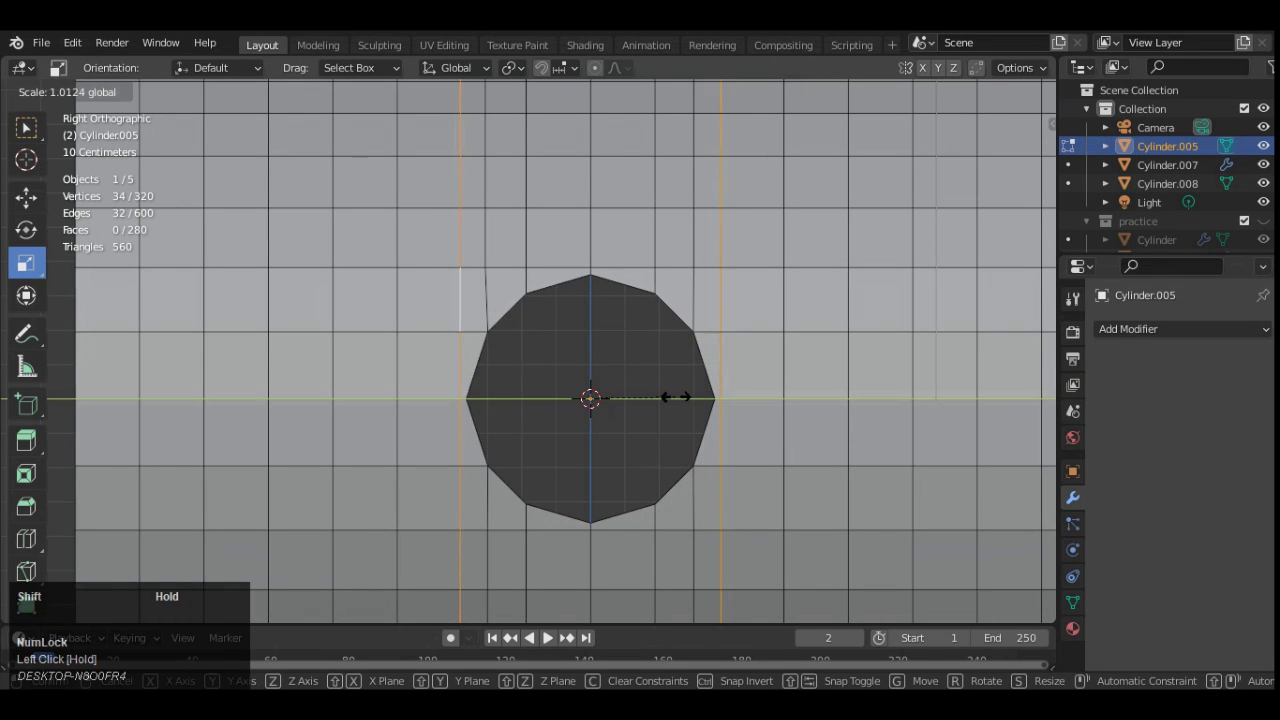
left_click(676, 397)
mouse_move(637, 386)
left_mouse_down()
mouse_move(667, 400)
mouse_move(640, 385)
left_mouse_up()
scroll(814, 311, "down", 7)
key("Tab")
- Add a Subdivision Surface modifier to the wall with the hole
scroll(785, 290, "up", 4)
left_click(885, 350)
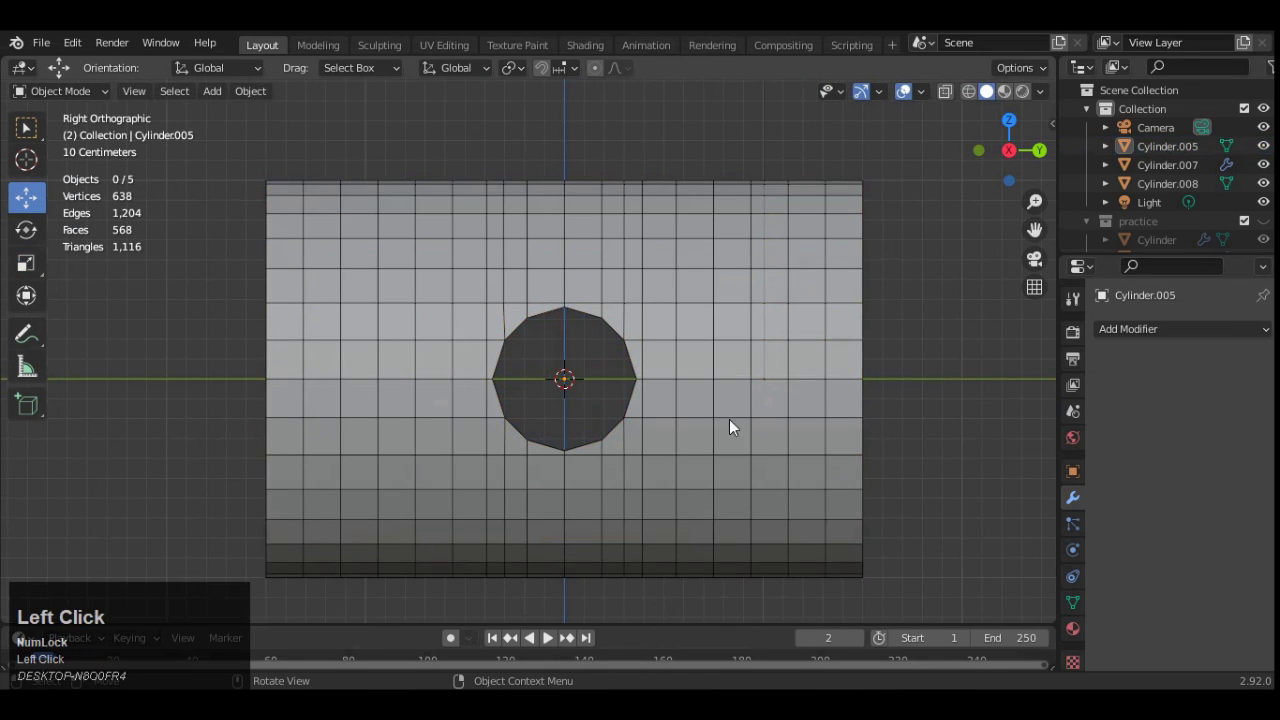
left_click(731, 422)
left_click(1110, 329)
scroll(933, 591, "down", 1)
left_click(924, 616)
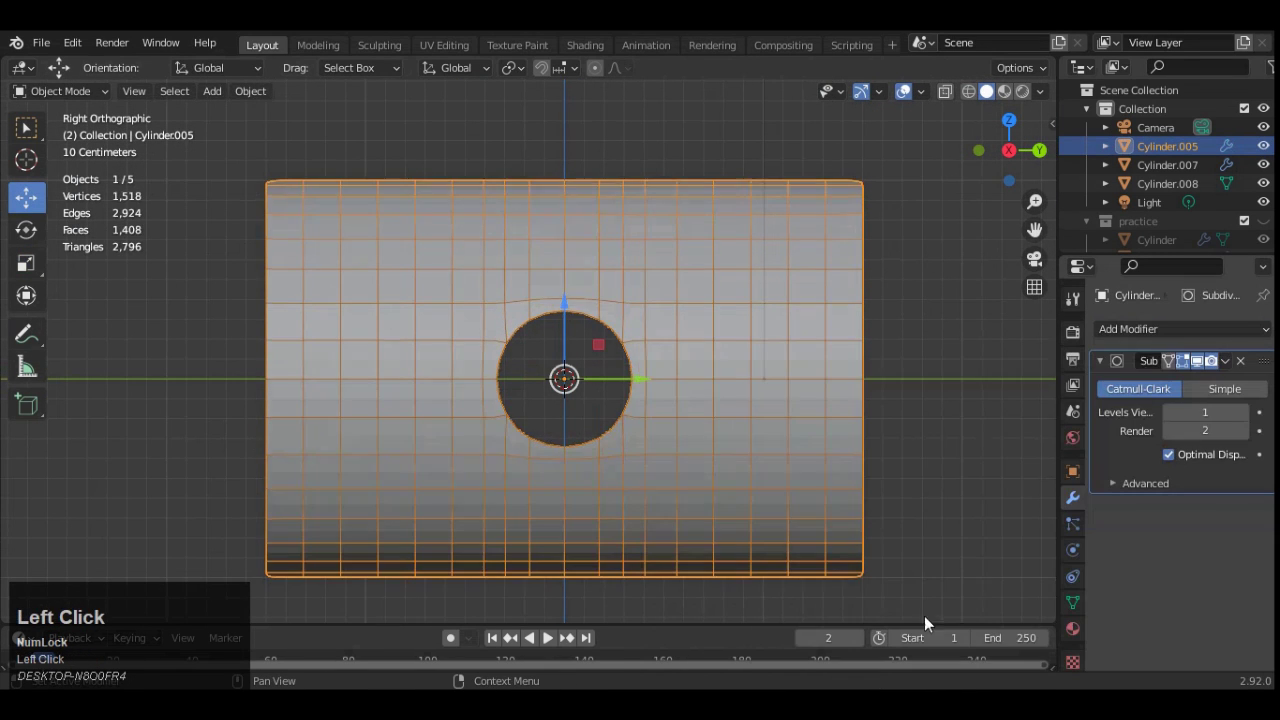
- Set the Subdivision Surface modifier's viewport level to 2
scroll(608, 301, "up", 4)
left_click_drag(1012, 150, 928, 162)
left_click(1243, 412)
scroll(848, 250, "down", 4)
left_click(1003, 151)
scroll(907, 256, "down", 2)
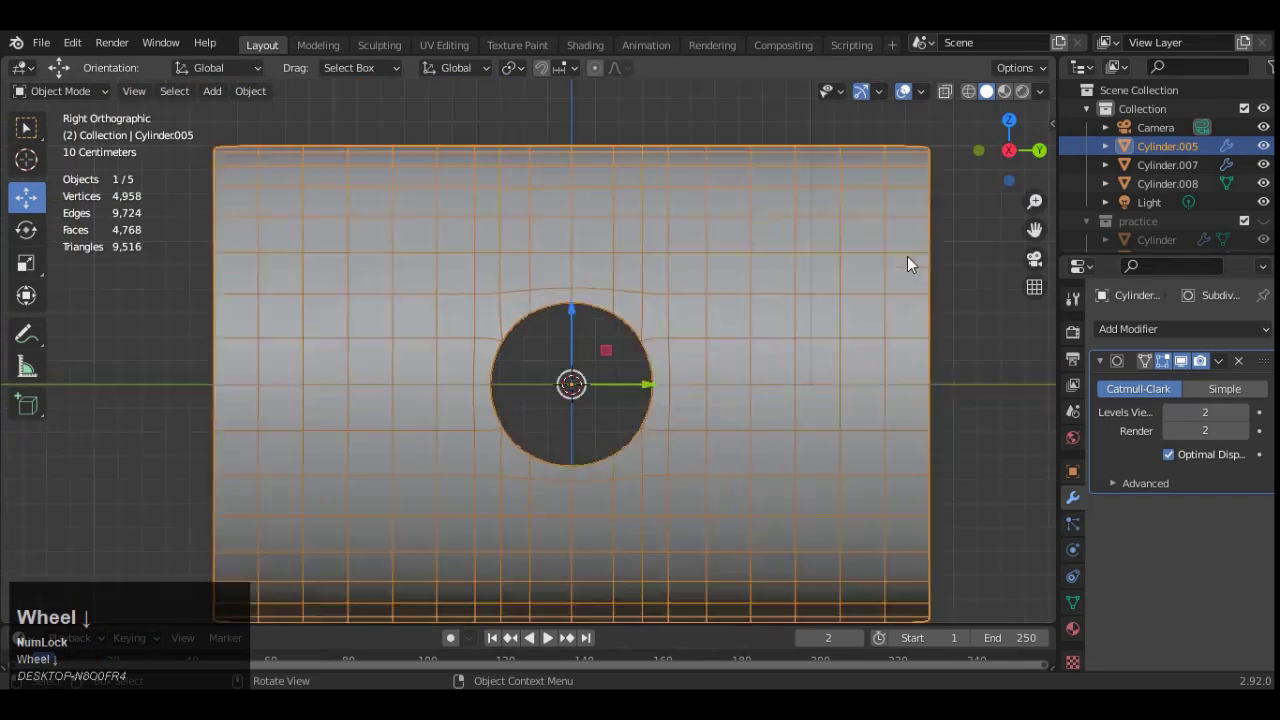
- Deselect the wall and hide the viewport overlays
left_click_drag(1008, 151, 1088, 157)
left_click(805, 199)
scroll(815, 195, "up", 2)
left_click(903, 91)
scroll(894, 160, "down", 4)
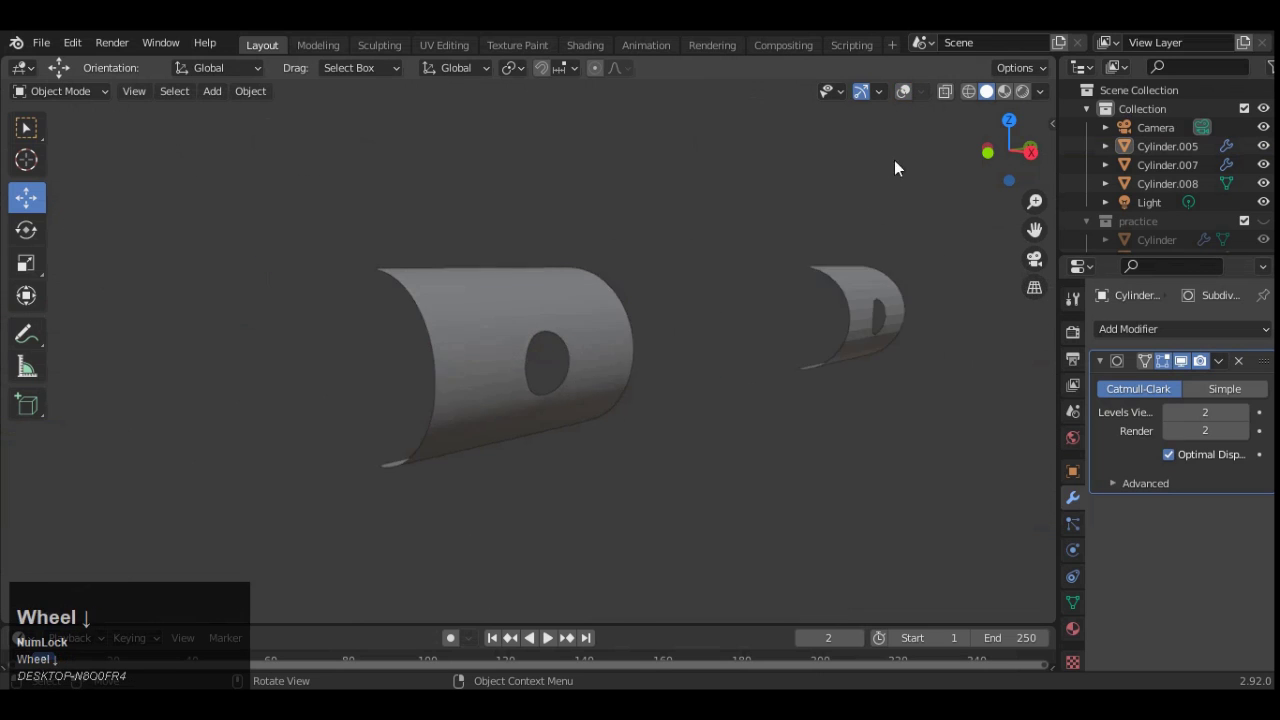
- Shade the subdivided wall smooth
scroll(780, 215, "up", 5)
left_click(620, 281)
right_click(617, 271)
left_click(617, 273)
- Inspect the wall's curved profile from the back in wireframe and return to solid shading to examine the hole
scroll(617, 273, "down", 3)
mouse_move(1009, 150)
left_mouse_down()
mouse_move(1040, 185)
mouse_move(985, 165)
mouse_move(1006, 150)
mouse_move(1010, 160)
left_mouse_up()
scroll(940, 203, "up", 3)
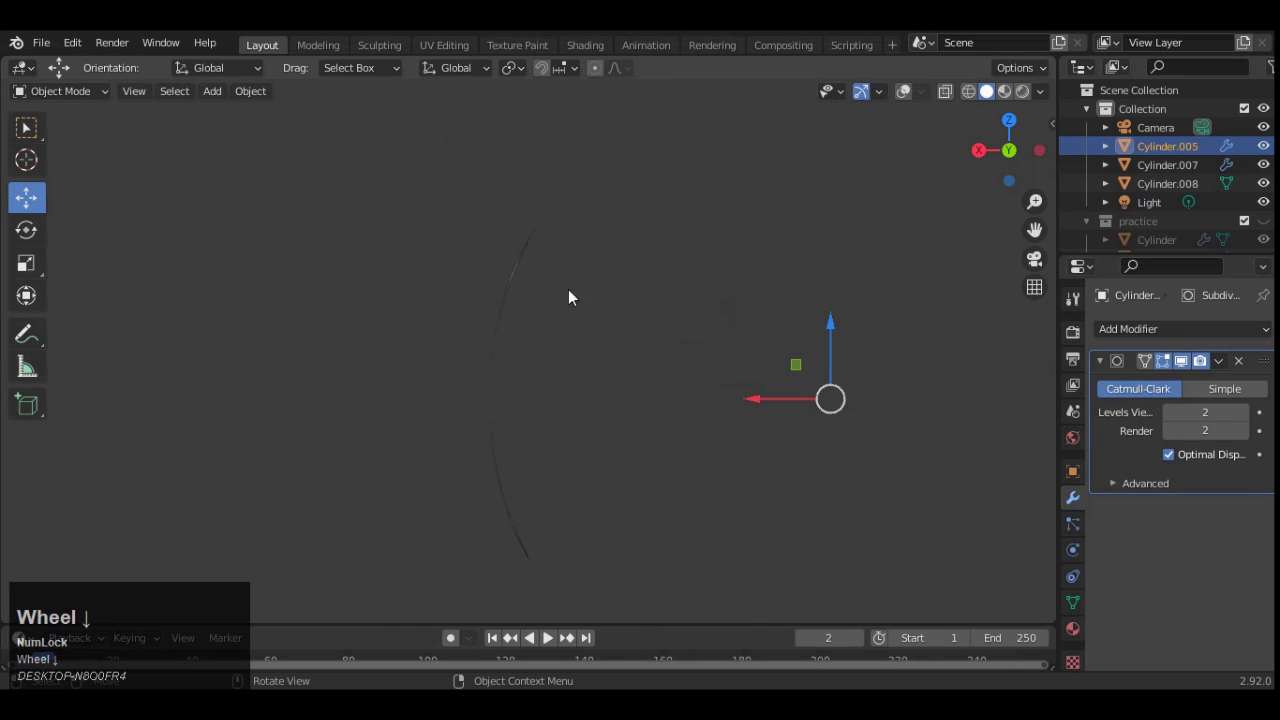
left_click(517, 276)
scroll(651, 237, "up", 2)
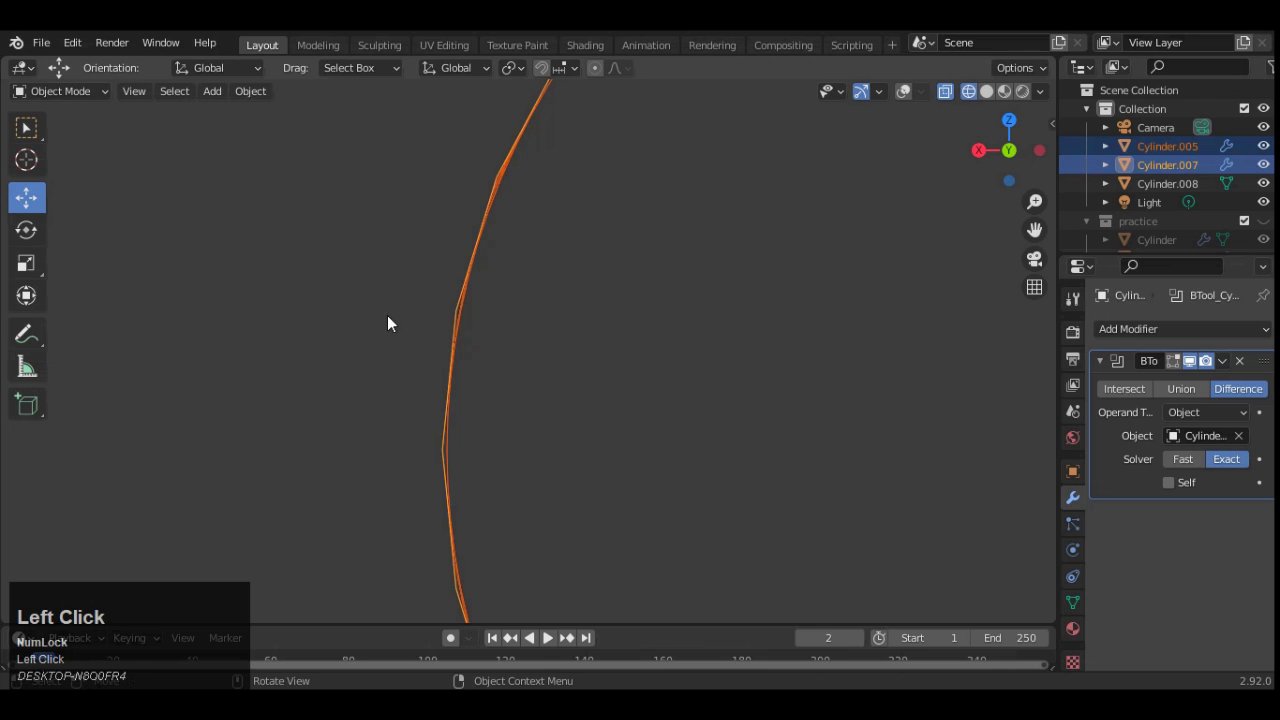
left_click(986, 91)
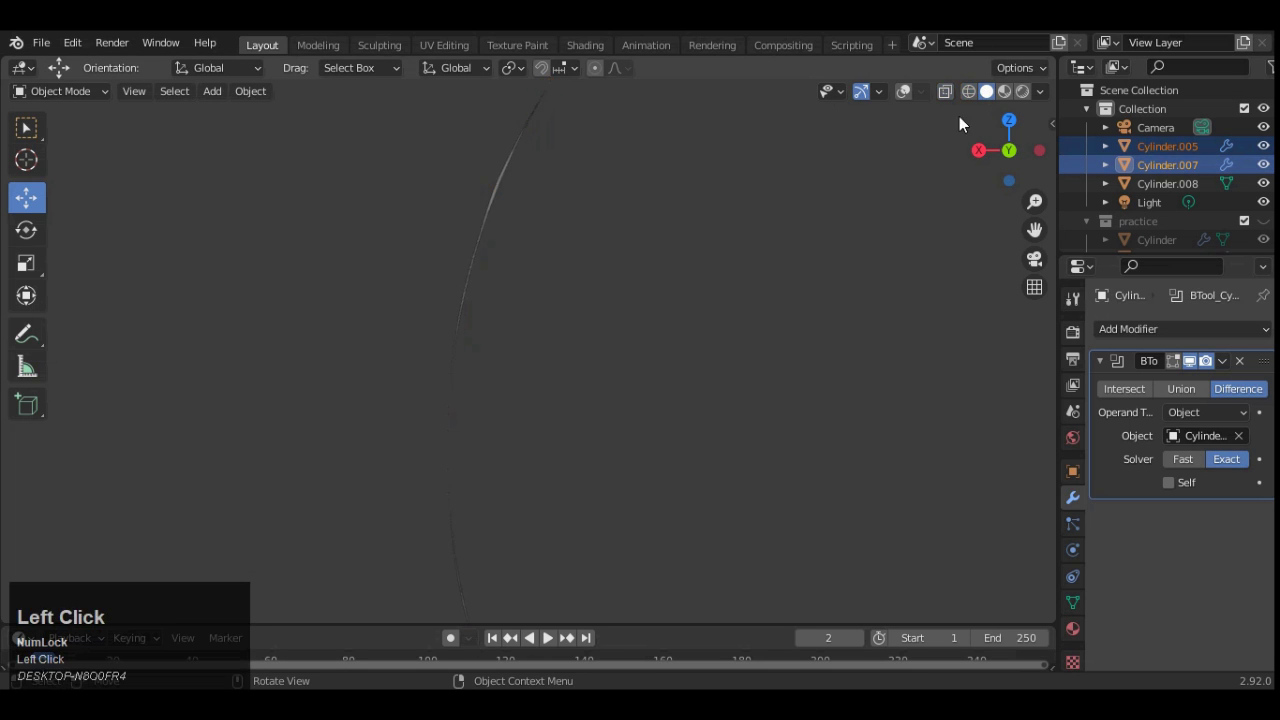
left_click(979, 149)
scroll(699, 337, "down", 1)
left_click_drag(1010, 152, 1048, 170)
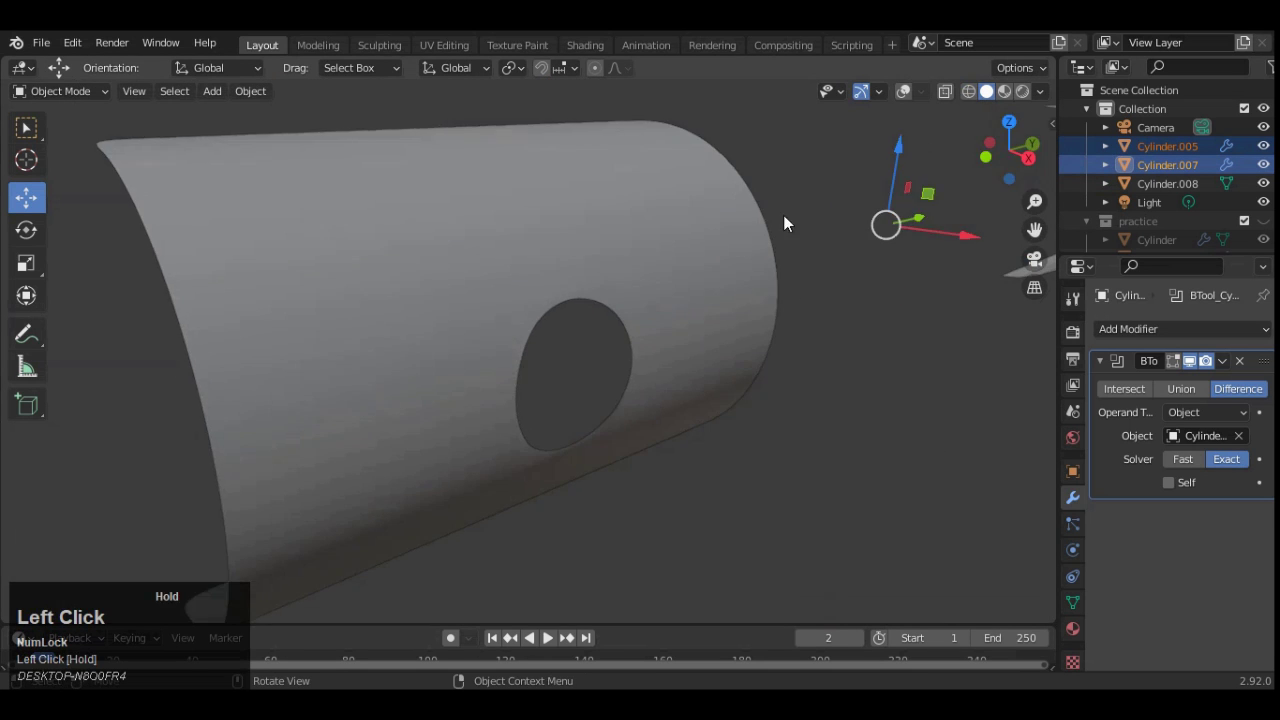
- Reselect only the subdivided wall and show the viewport overlays again
left_click(752, 226)
scroll(906, 198, "down", 5)
left_click(1028, 158)
scroll(745, 243, "up", 5)
key("Tab")
scroll(645, 268, "down", 3)
key("Tab")
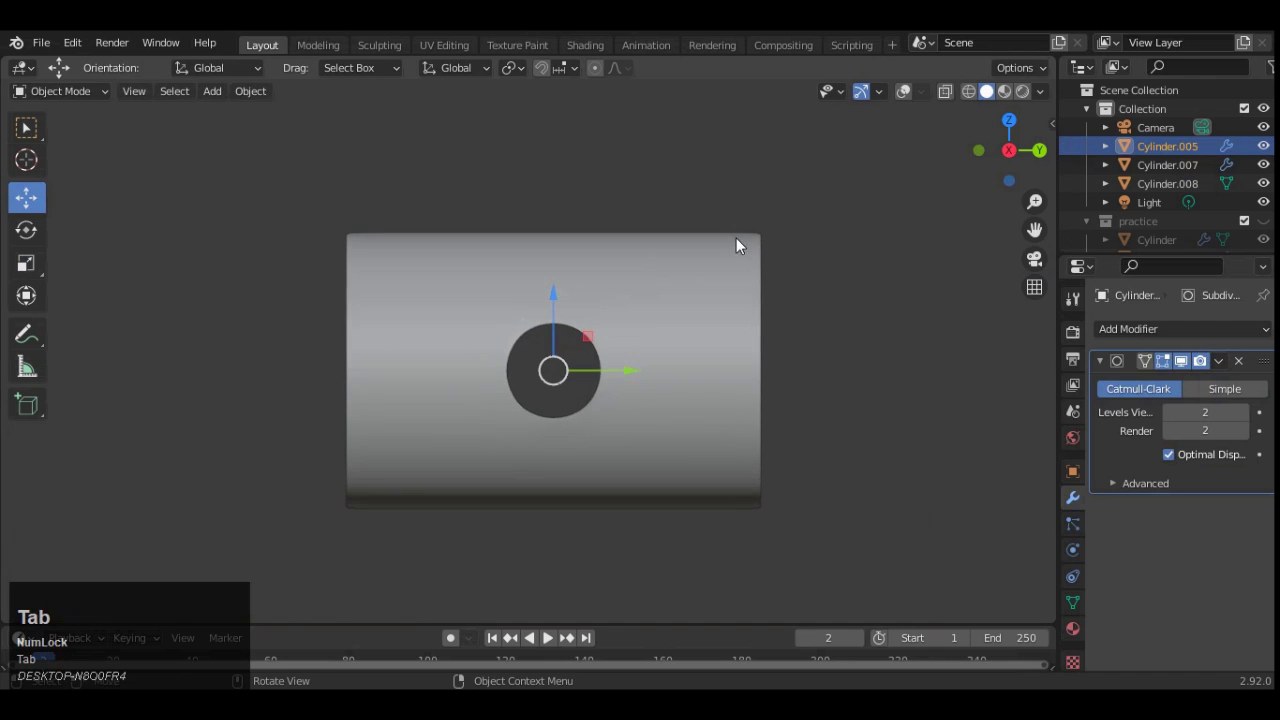
left_click(903, 91)
- Duplicate the subdivided wall and move the copy aside along the negative Y axis
scroll(638, 368, "down", 5)
key("shift+d")
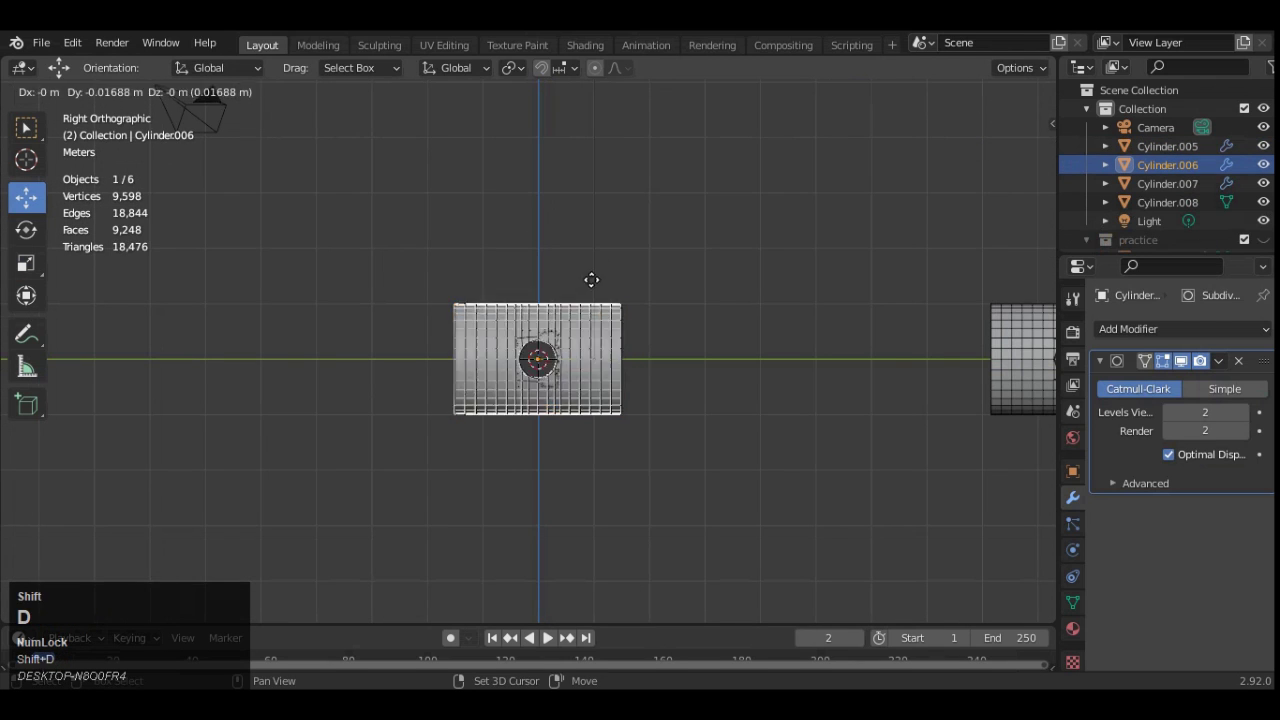
right_click(518, 366)
left_click_drag(517, 364, 214, 360)
- Move the copy together with the Boolean wall away from the original wall along the X axis
left_click(985, 338, "shift")
scroll(912, 267, "down", 3)
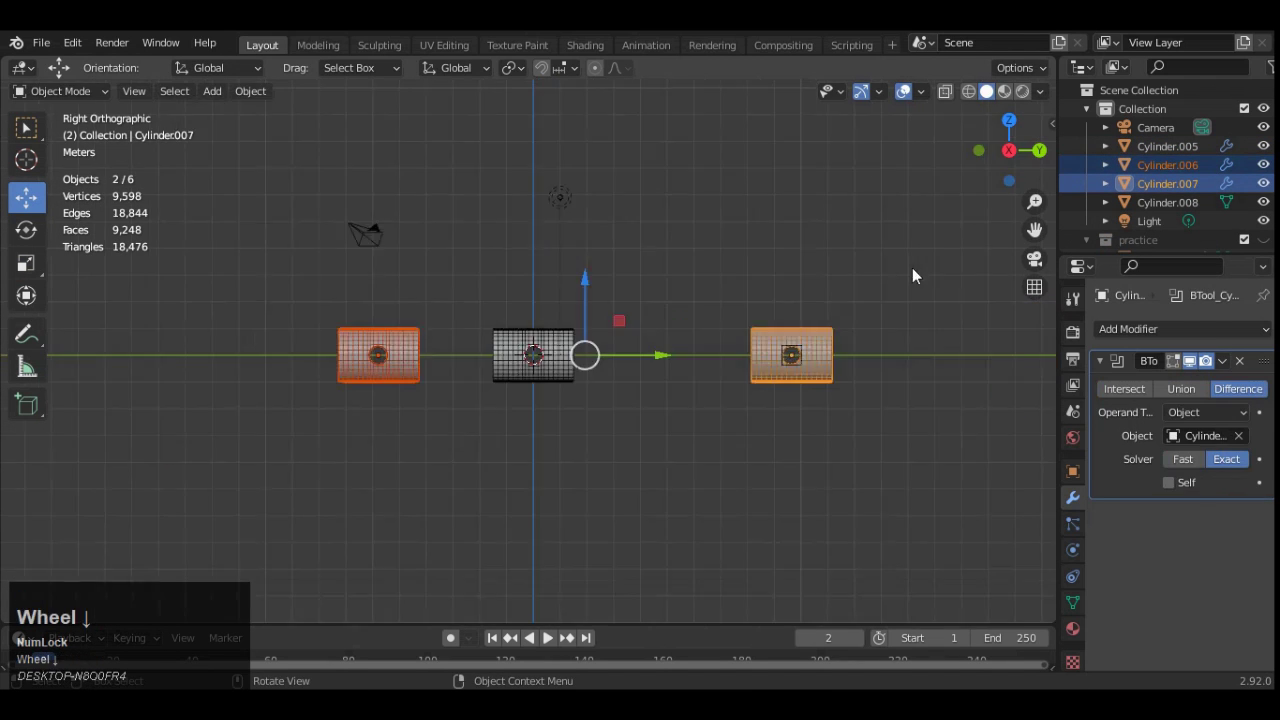
left_click_drag(1009, 150, 975, 190)
left_click_drag(587, 272, 303, 214)
left_click(580, 190)
- Enter Edit Mode on the wall at the origin and enable X-ray in the right view
left_click(1038, 156)
left_click(545, 300)
scroll(610, 285, "up", 3)
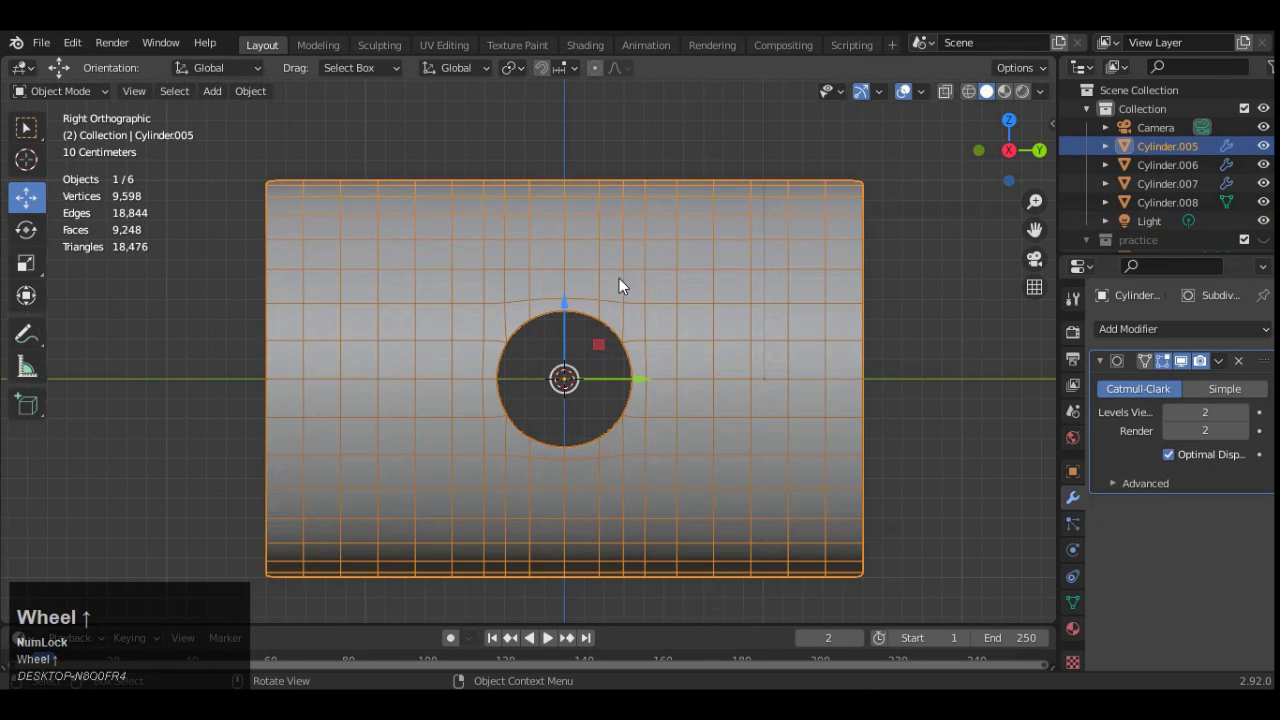
key("Tab")
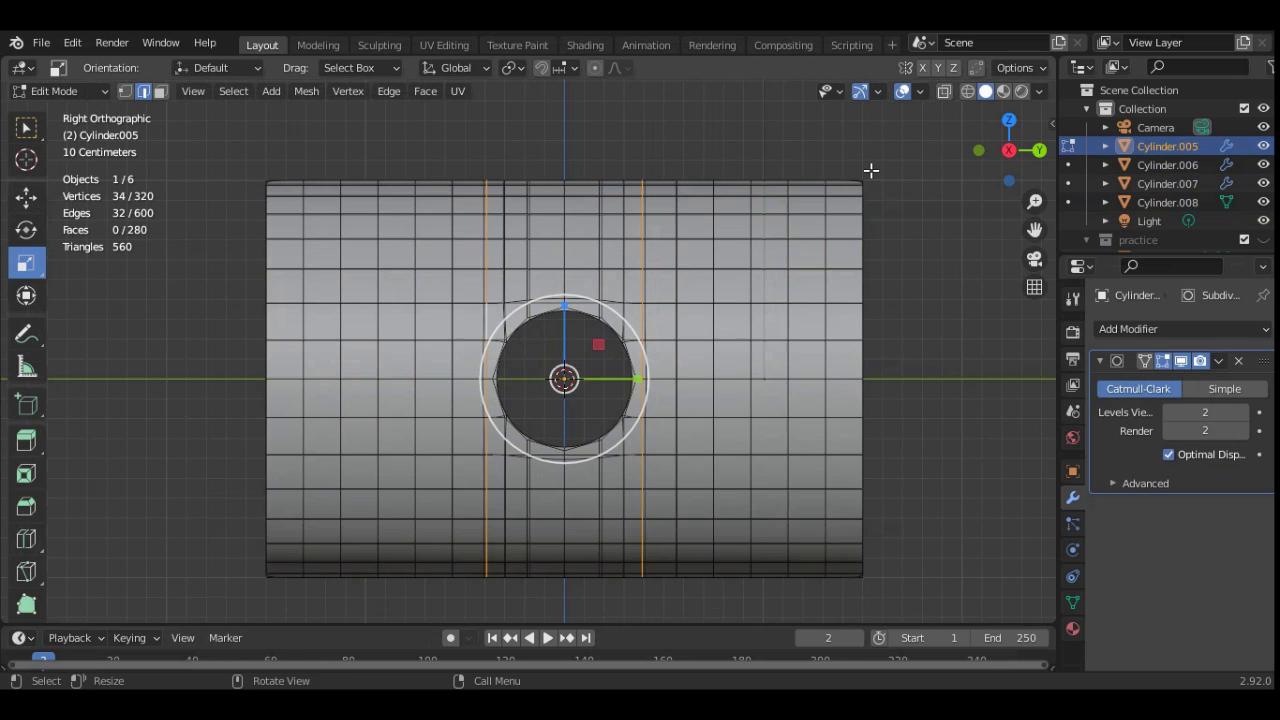
left_click_drag(871, 171, 680, 620)
scroll(765, 394, "down", 3)
left_click(944, 92)
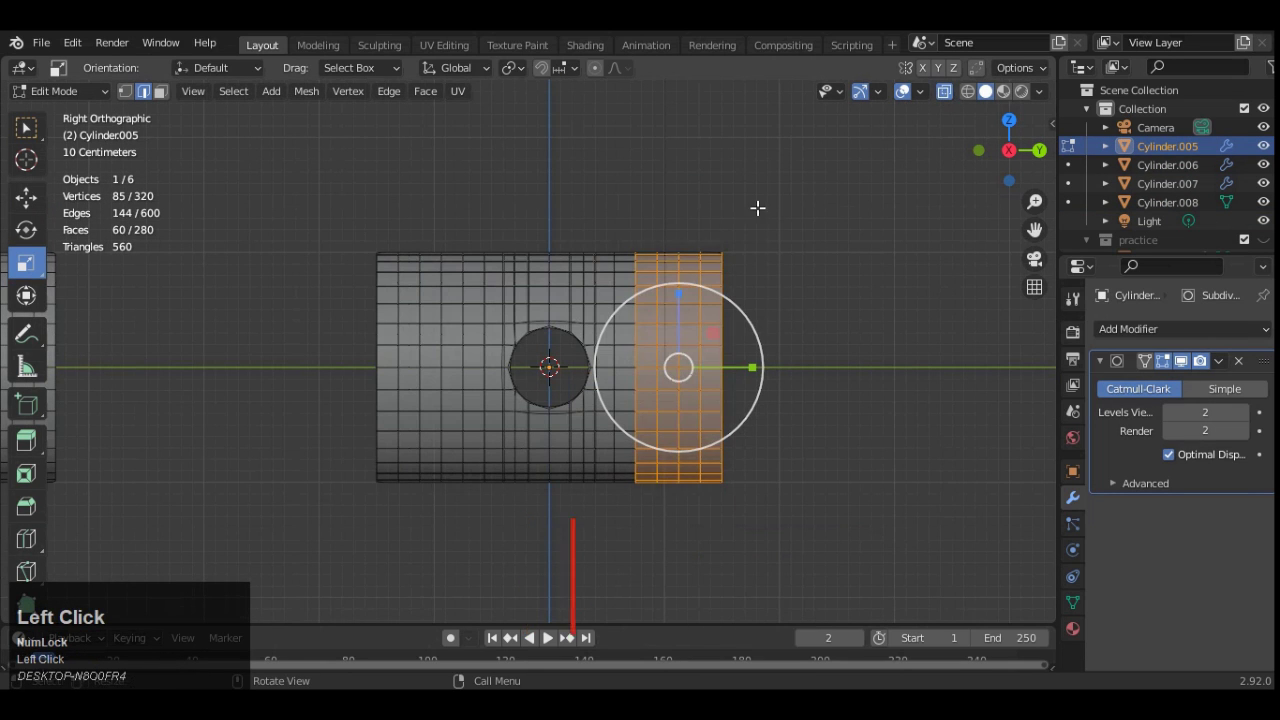
- Delete the four outermost columns of faces on each side of the wall
left_click_drag(760, 177, 622, 598)
left_click_drag(469, 237, 259, 558, "shift")
scroll(737, 260, "up", 2)
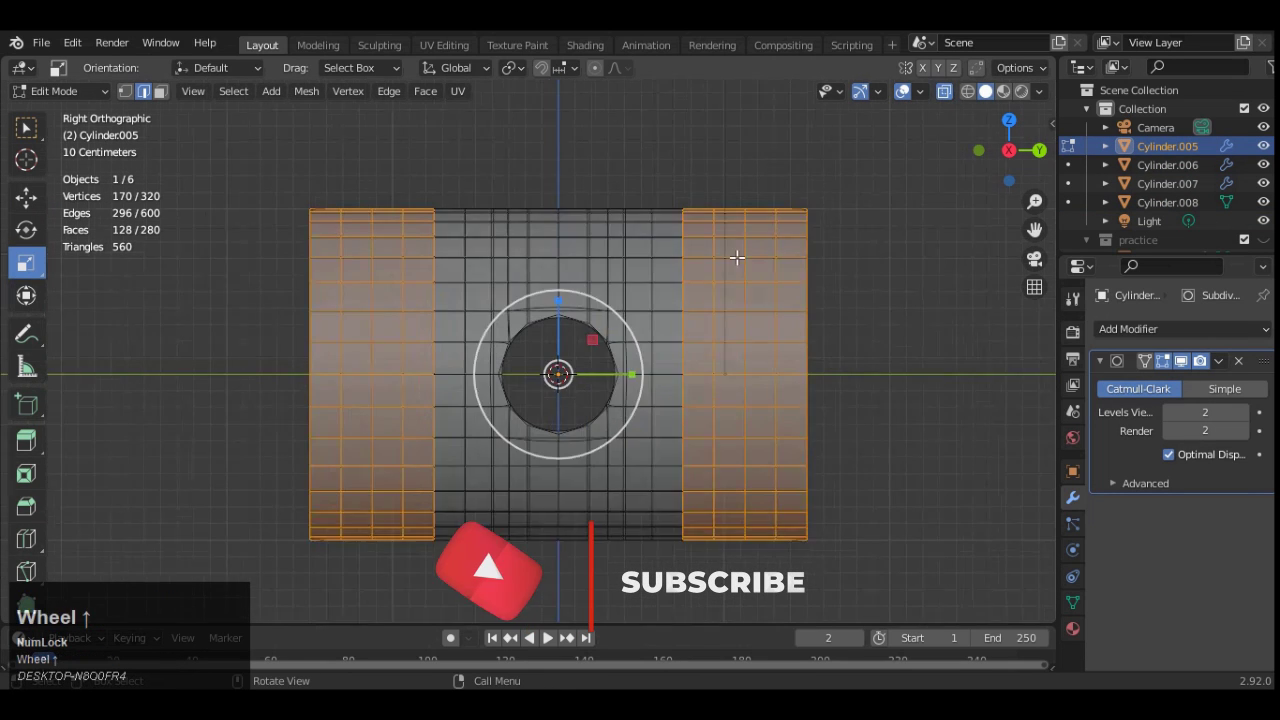
key("x")
left_click(722, 266)
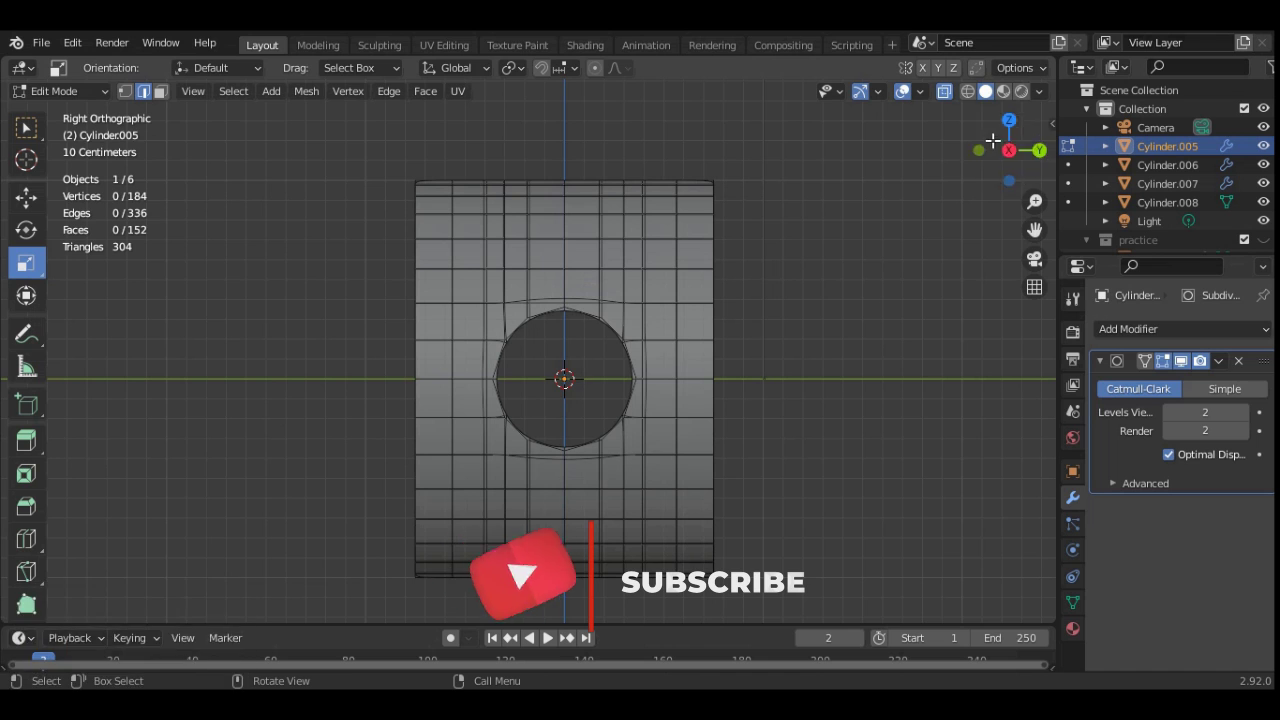
- Return to Object Mode and add a Solidify modifier to the shortened wall
left_click(1040, 150)
scroll(777, 197, "down", 2)
left_click_drag(974, 183, 740, 260)
key("Tab")
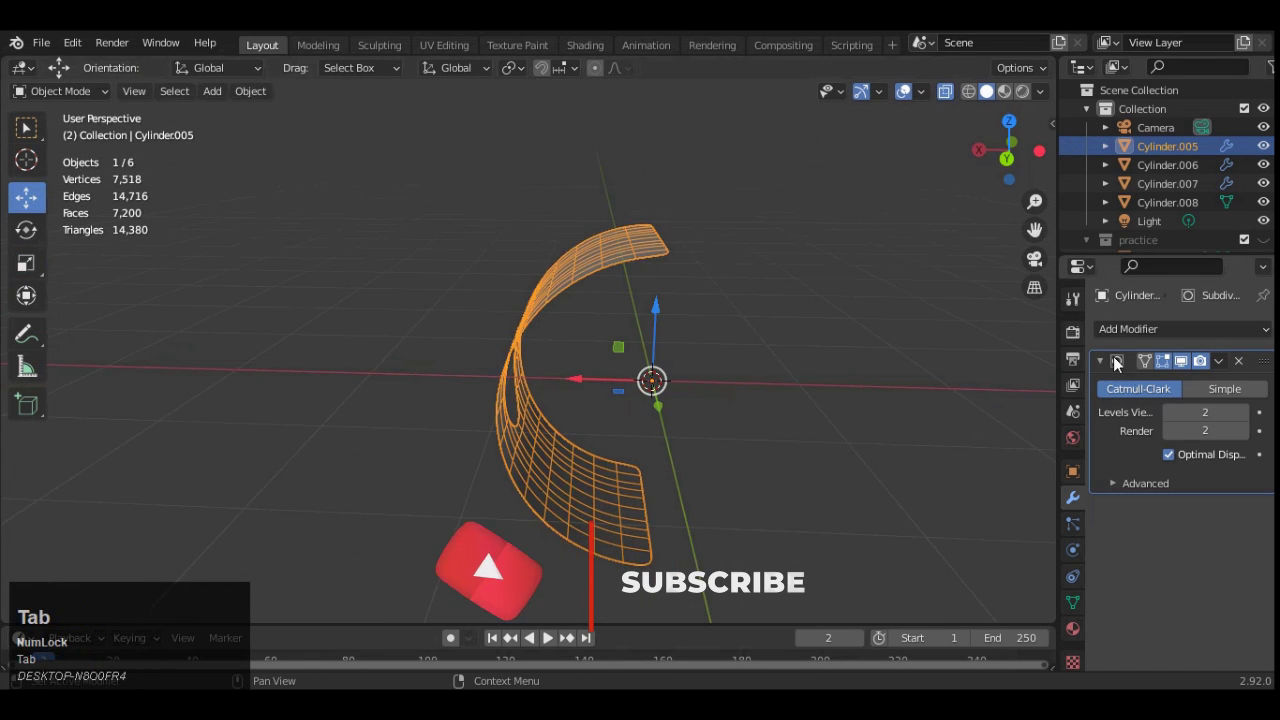
left_click(1111, 330)
scroll(890, 623, "down", 2)
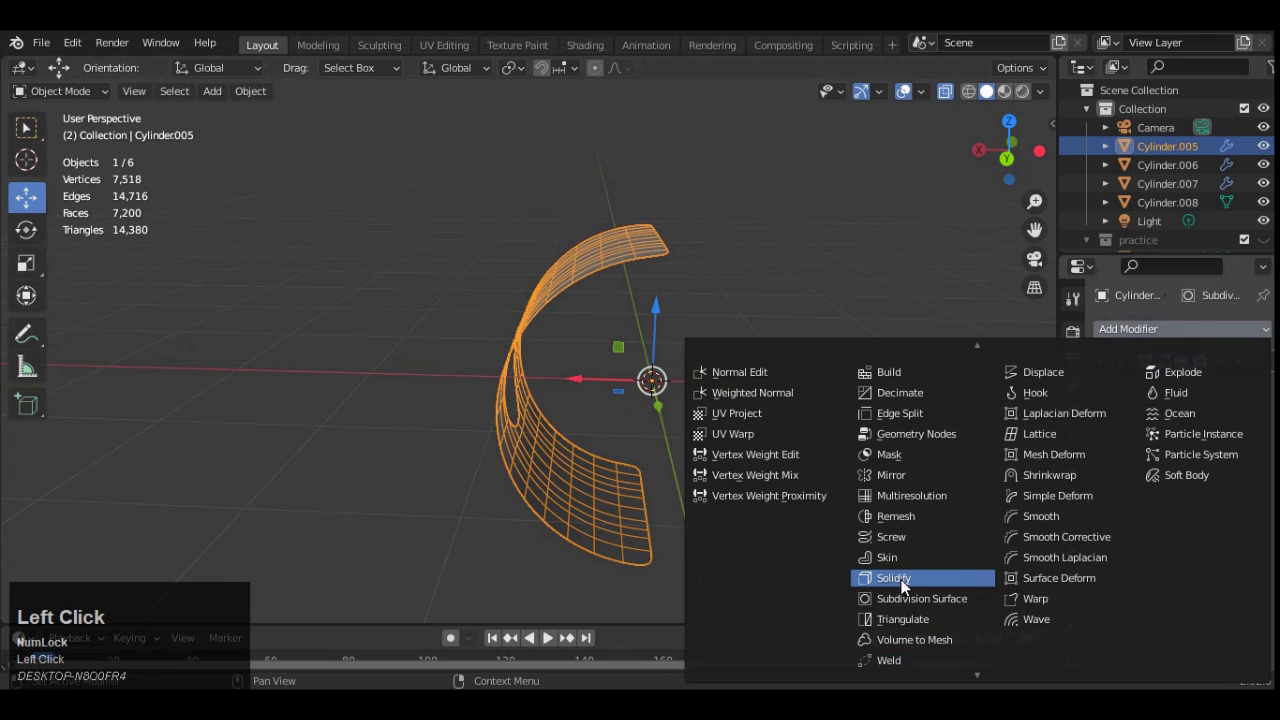
left_click(895, 578)
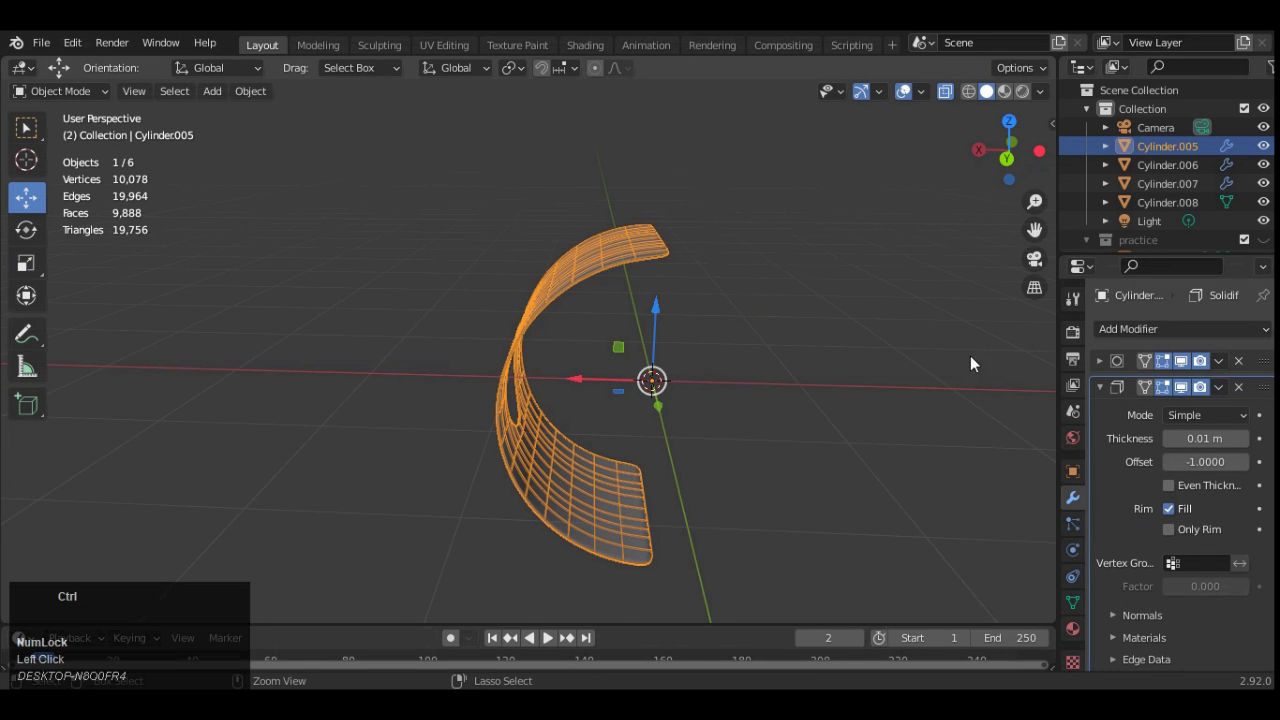
- Enter Edit Mode on the shortened wall and select both its upper and lower straight end edges in the right view
key("Tab")
scroll(743, 185, "up", 2)
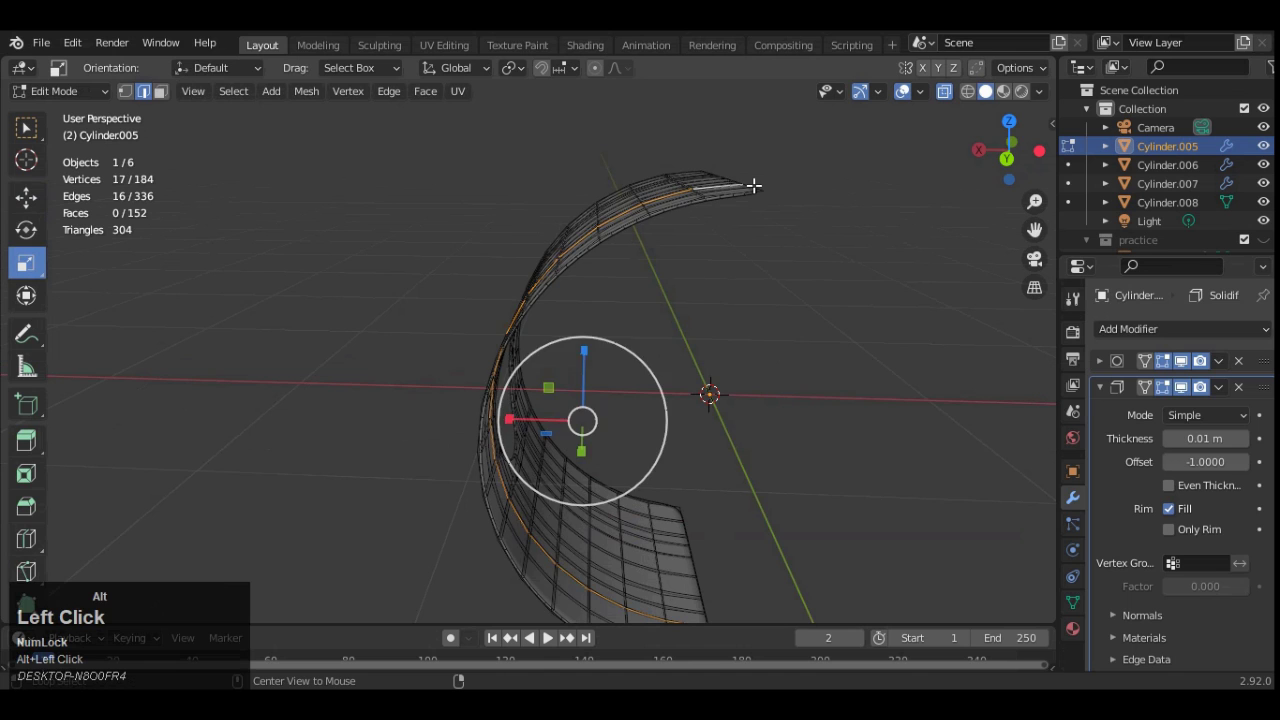
scroll(972, 190, "down", 1)
left_click_drag(1009, 150, 970, 190)
scroll(785, 545, "up", 2)
left_click(926, 583, "alt+shift")
scroll(937, 403, "down", 4)
left_click(984, 138)
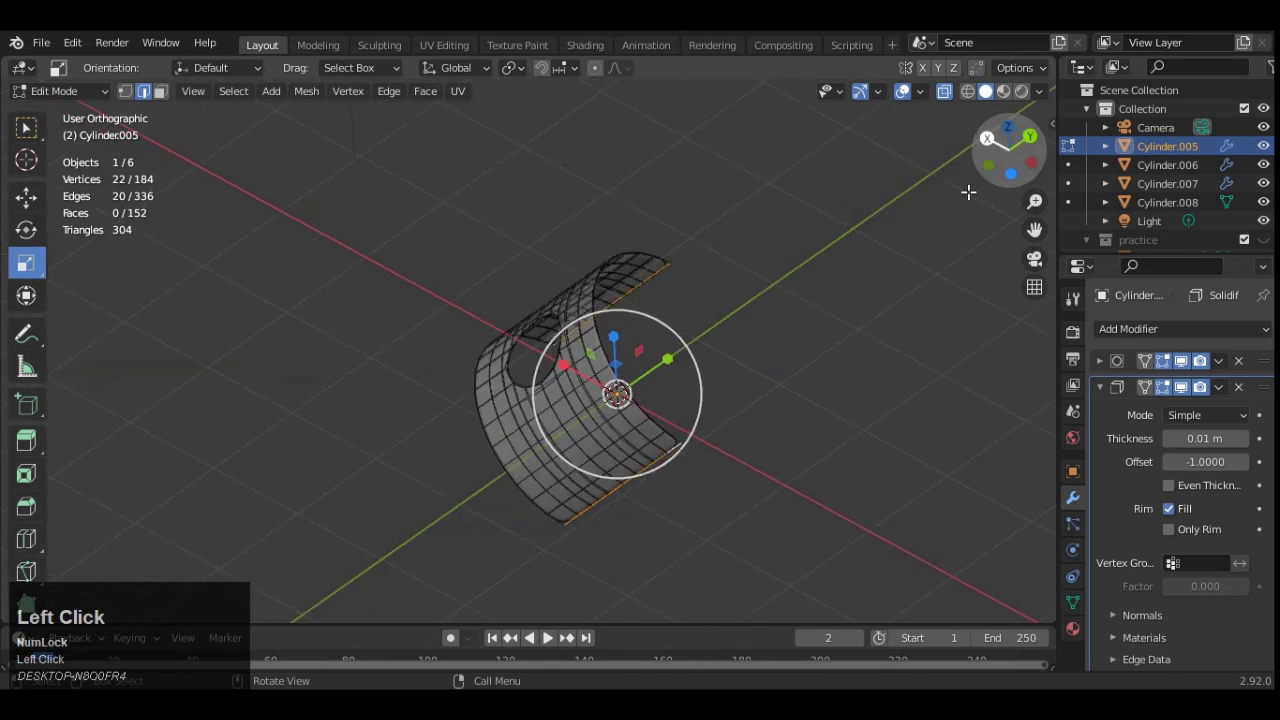
scroll(560, 334, "up", 4)
scroll(560, 334, "down", 2)
- Try to extrude both selected end edges together with Extrude Along Normals
left_click_drag(26, 440, 60, 523)
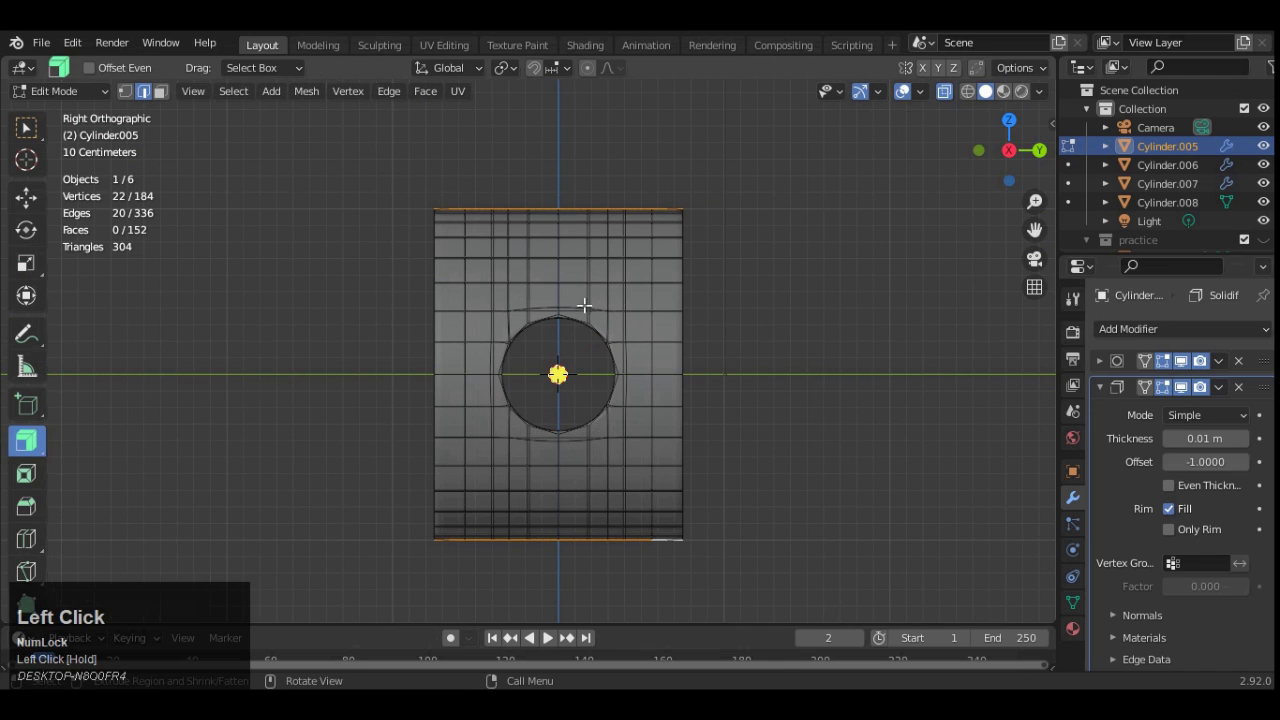
left_click_drag(557, 374, 569, 340)
key("ctrl+z")
- Hide the Solidify modifier in the viewport and extrude the wall's upper straight edge upward along the Z axis
left_click(1181, 387)
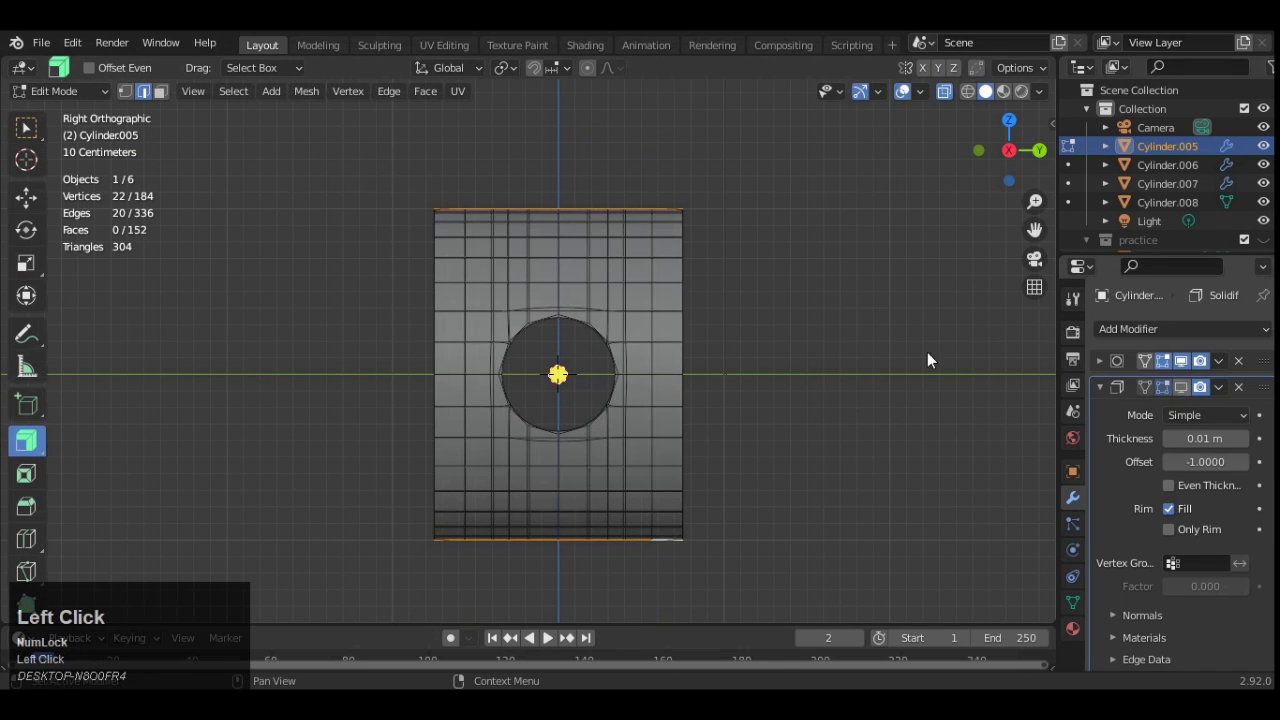
left_click_drag(995, 144, 702, 216)
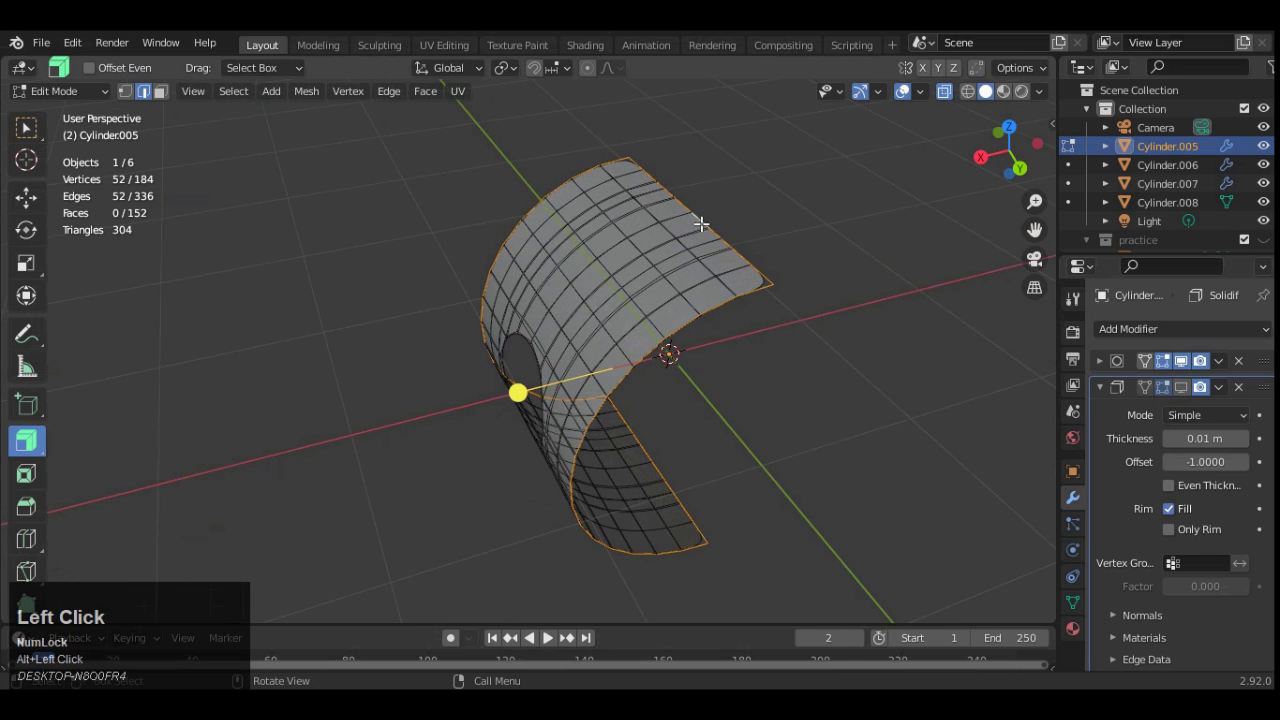
left_click(981, 157)
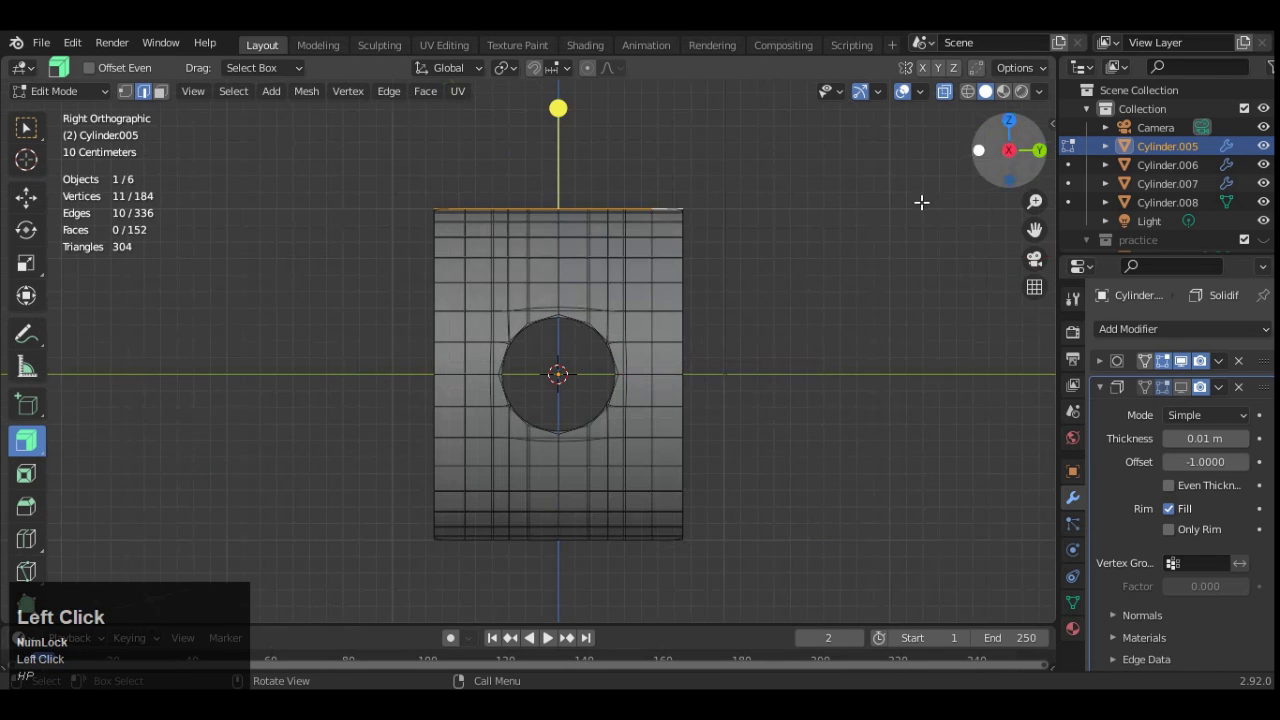
key("e")
right_click(646, 163)
left_click(26, 196)
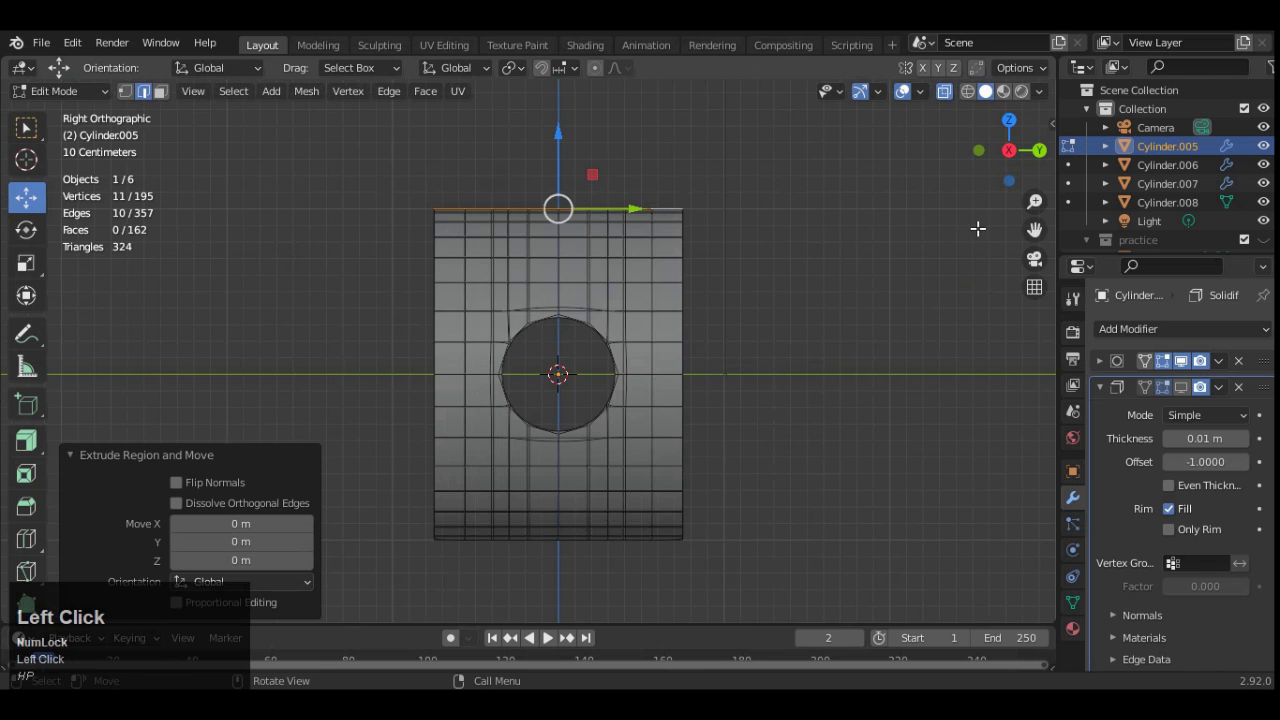
left_click_drag(1034, 229, 1083, 353)
left_click_drag(612, 277, 629, 160, "ctrl")
- Extrude the wall's lower straight edge downward along the Z axis to form a matching vertical extension
scroll(631, 168, "down", 3)
scroll(660, 190, "up", 1)
left_click_drag(1034, 230, 1055, 32)
left_click_drag(1008, 163, 986, 177)
left_click(610, 428)
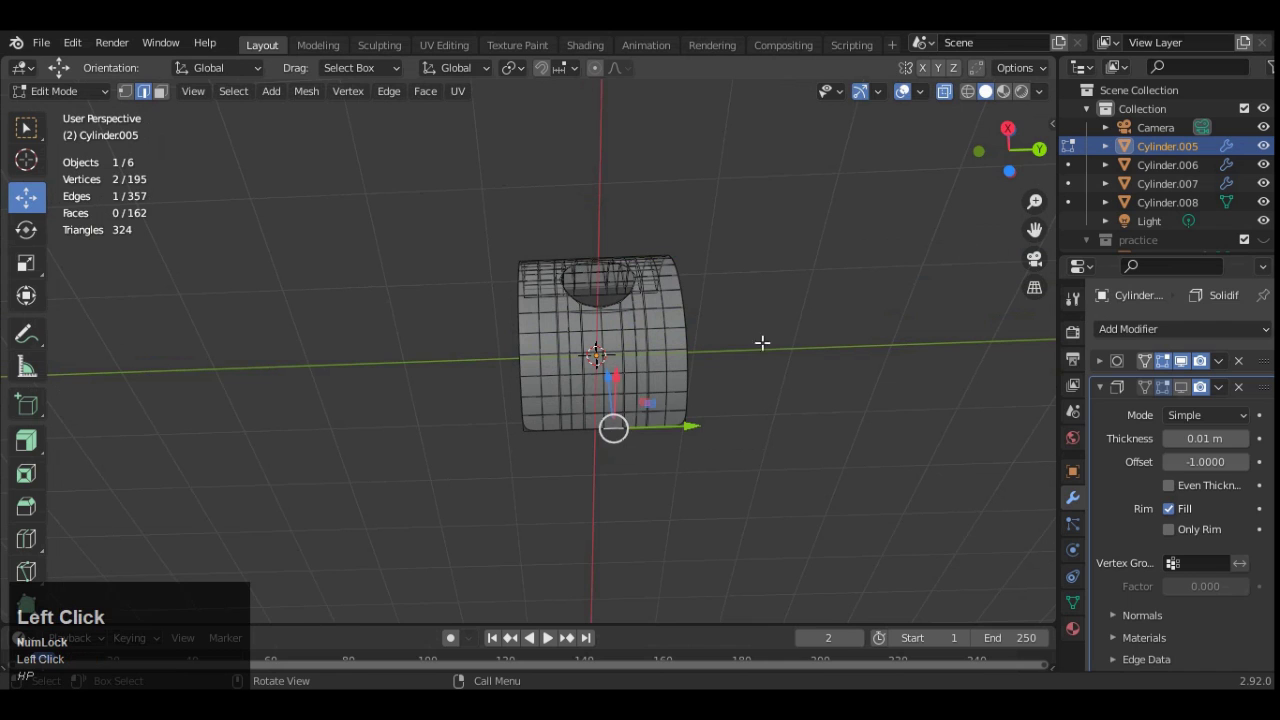
left_click(1006, 127)
scroll(673, 288, "up", 2)
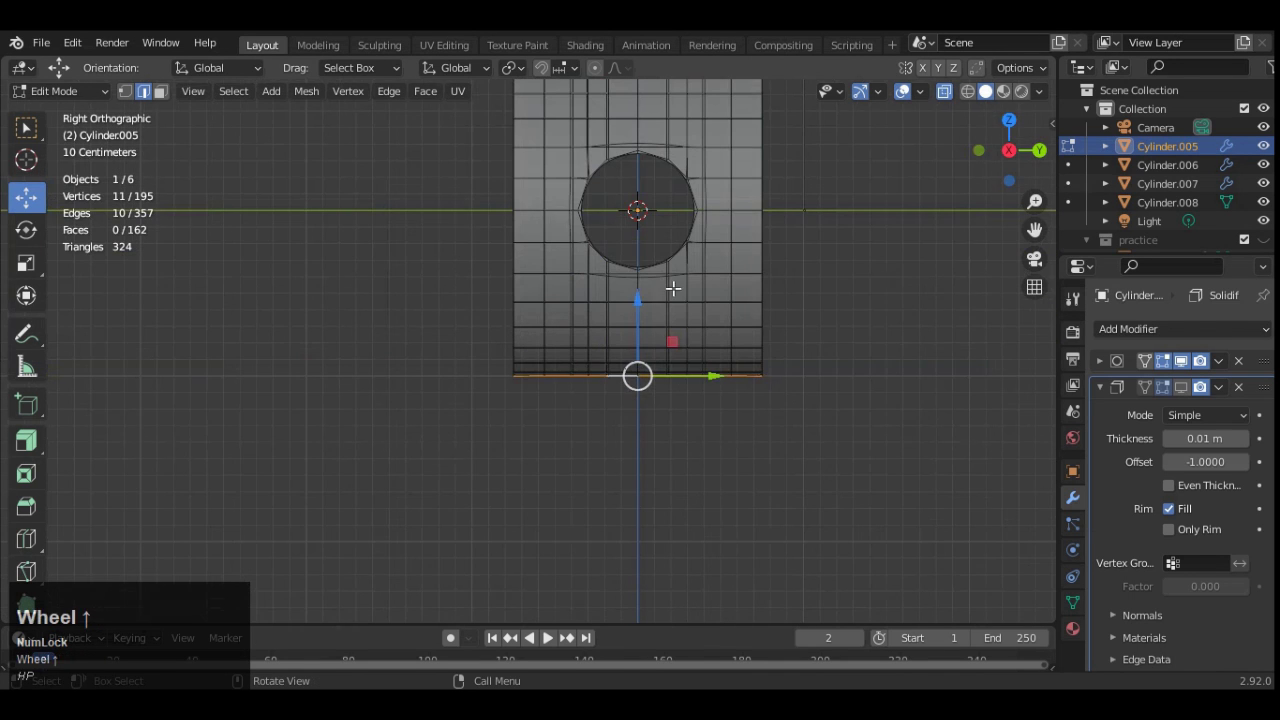
right_click(626, 277)
left_click_drag(637, 305, 637, 424, "ctrl")
scroll(640, 420, "down", 3)
left_click_drag(1009, 148, 852, 155)
left_click_drag(1035, 230, 1040, 339)
- Add supporting loop cuts near the bend and the free end of the upper extension, with slide factors 0.8 and -0.8
key("Tab")
scroll(785, 279, "up", 4)
left_click(845, 258)
left_click(779, 204)
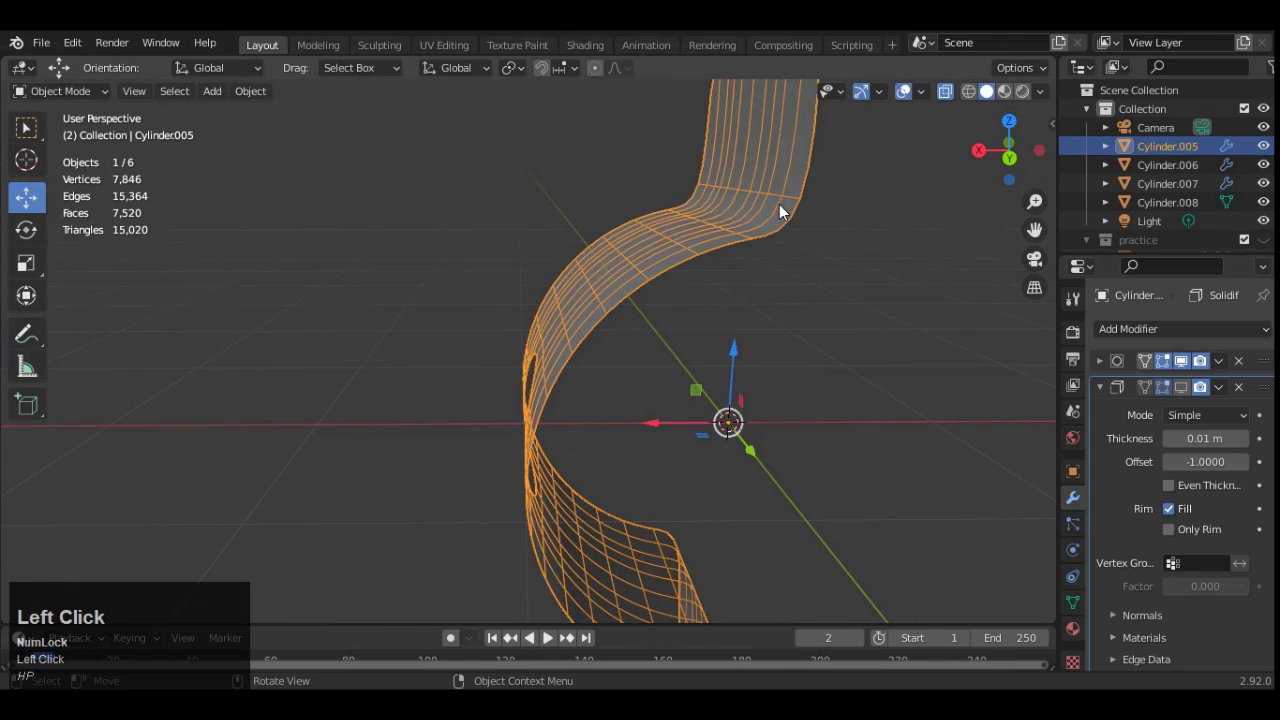
key("Tab")
left_click_drag(1010, 148, 1030, 150)
key("ctrl+r")
left_click(830, 212)
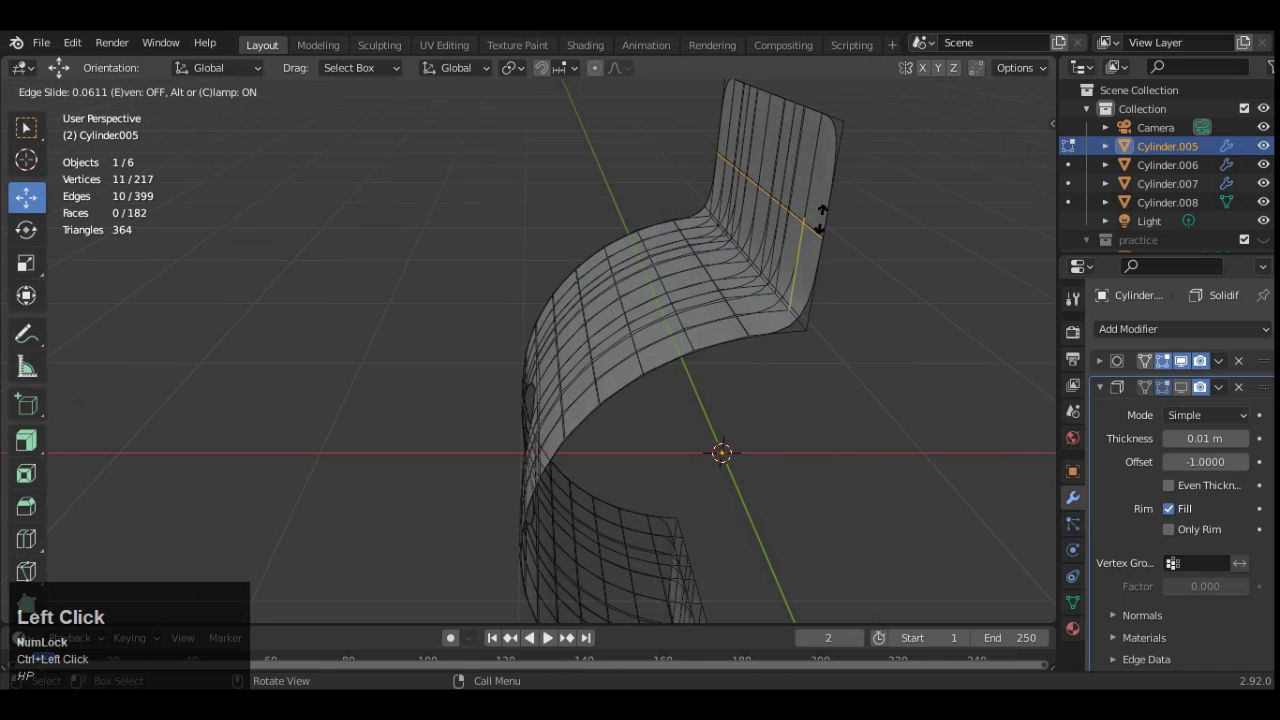
left_click(808, 287)
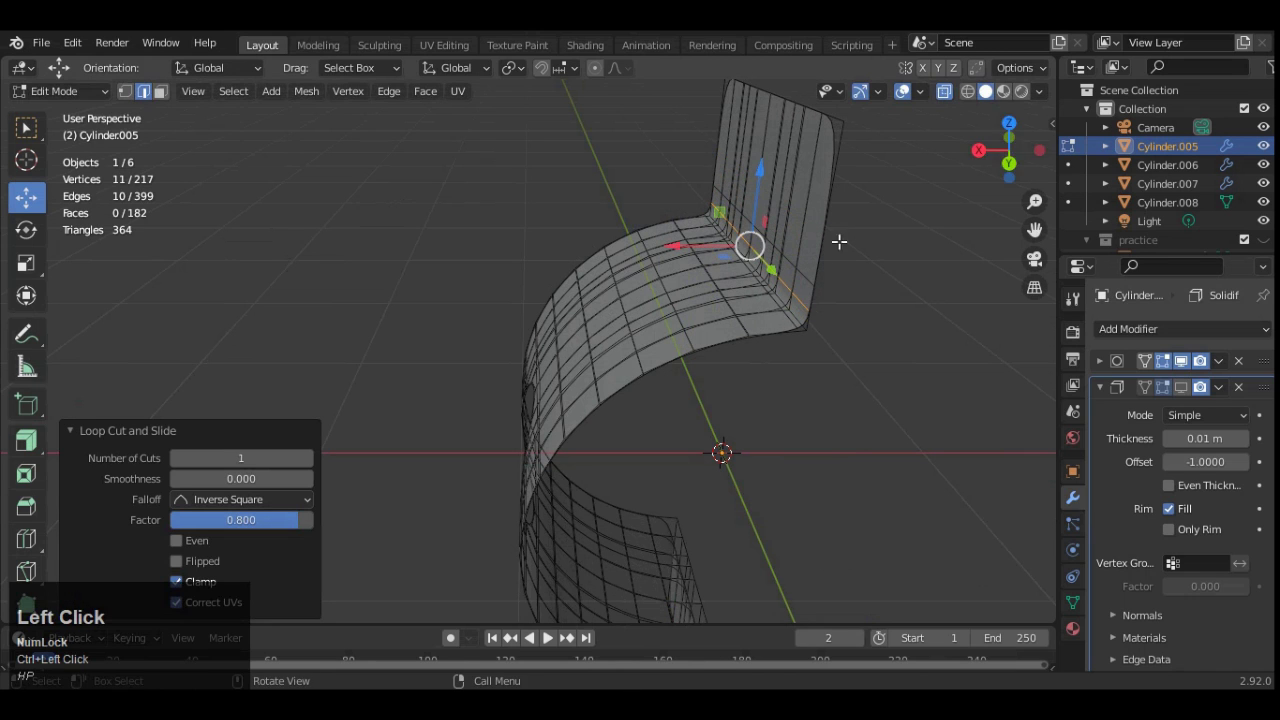
left_click_drag(1004, 148, 980, 264)
key("ctrl+r")
left_click(760, 200)
left_click(760, 168)
- Add supporting loop cuts near the bend and the free end of the lower extension, with slide factors 0.8 and -0.8
scroll(775, 170, "down", 6)
scroll(911, 286, "up", 5)
left_click(790, 513, "ctrl")
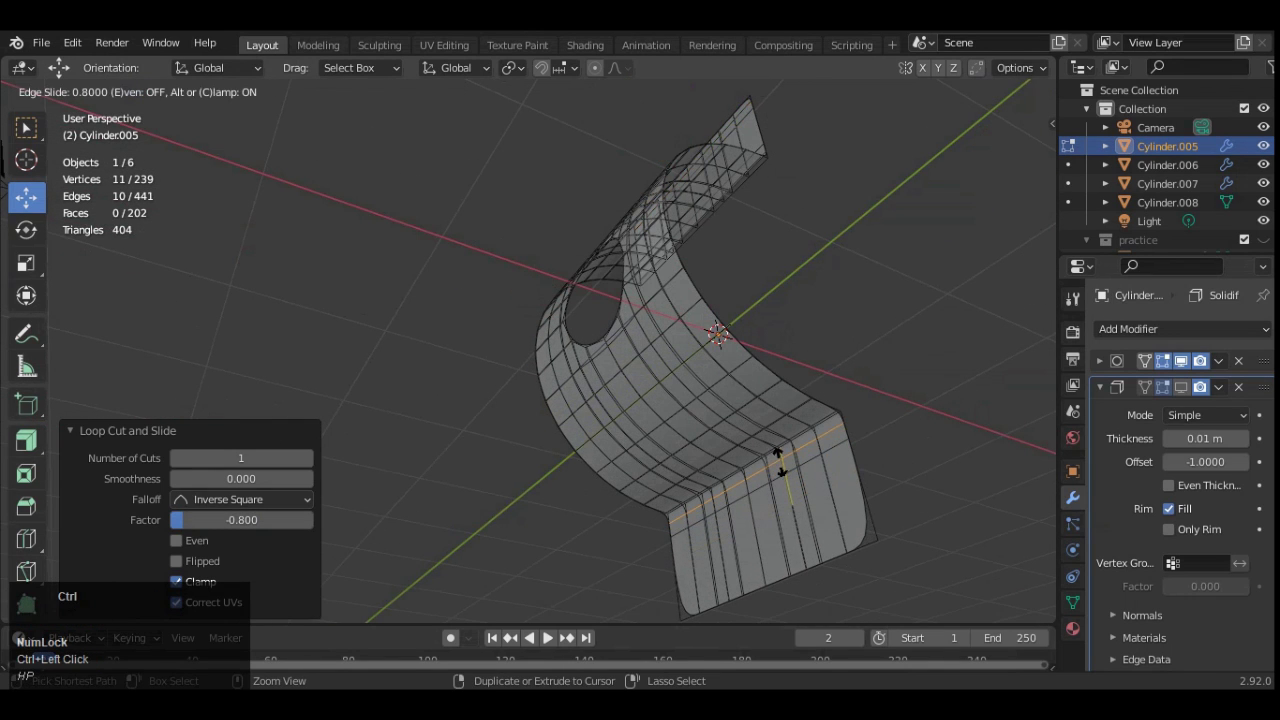
left_click(779, 462)
left_click(802, 525, "ctrl")
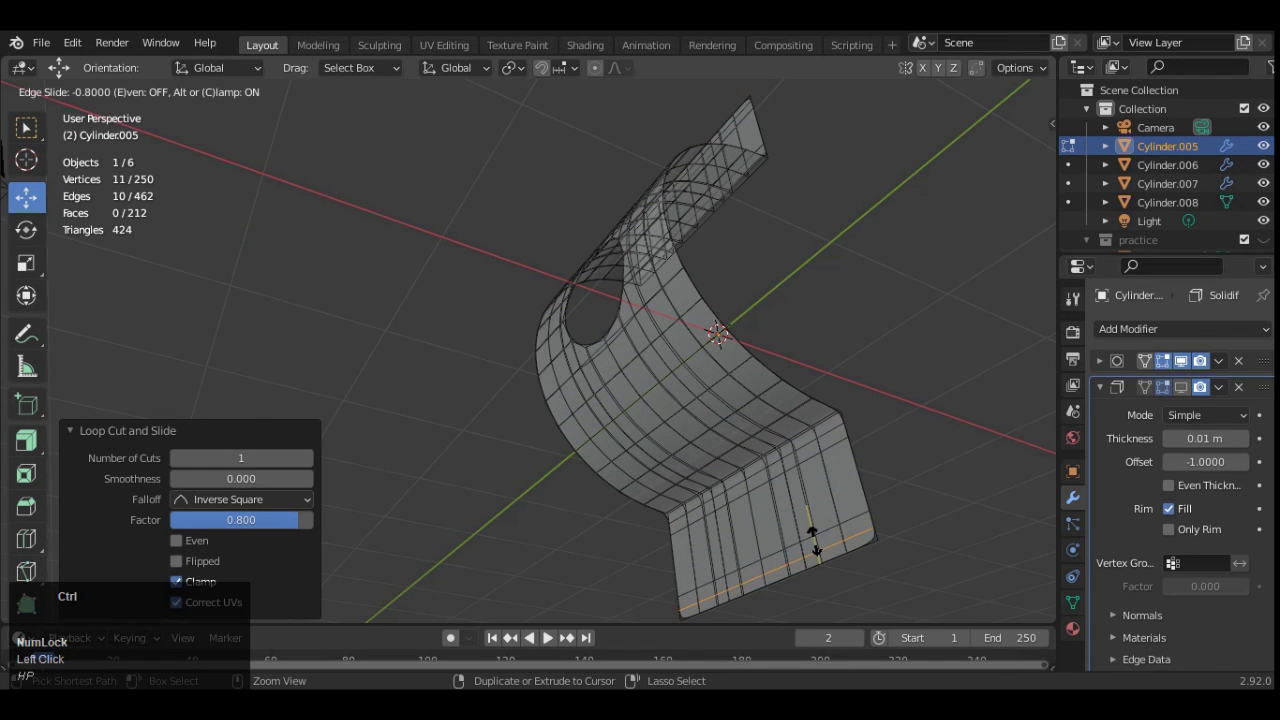
left_click(815, 541)
- Try to add a lengthwise loop cut close to one side edge of the wall in the right view
left_click(994, 132)
scroll(889, 205, "up", 4)
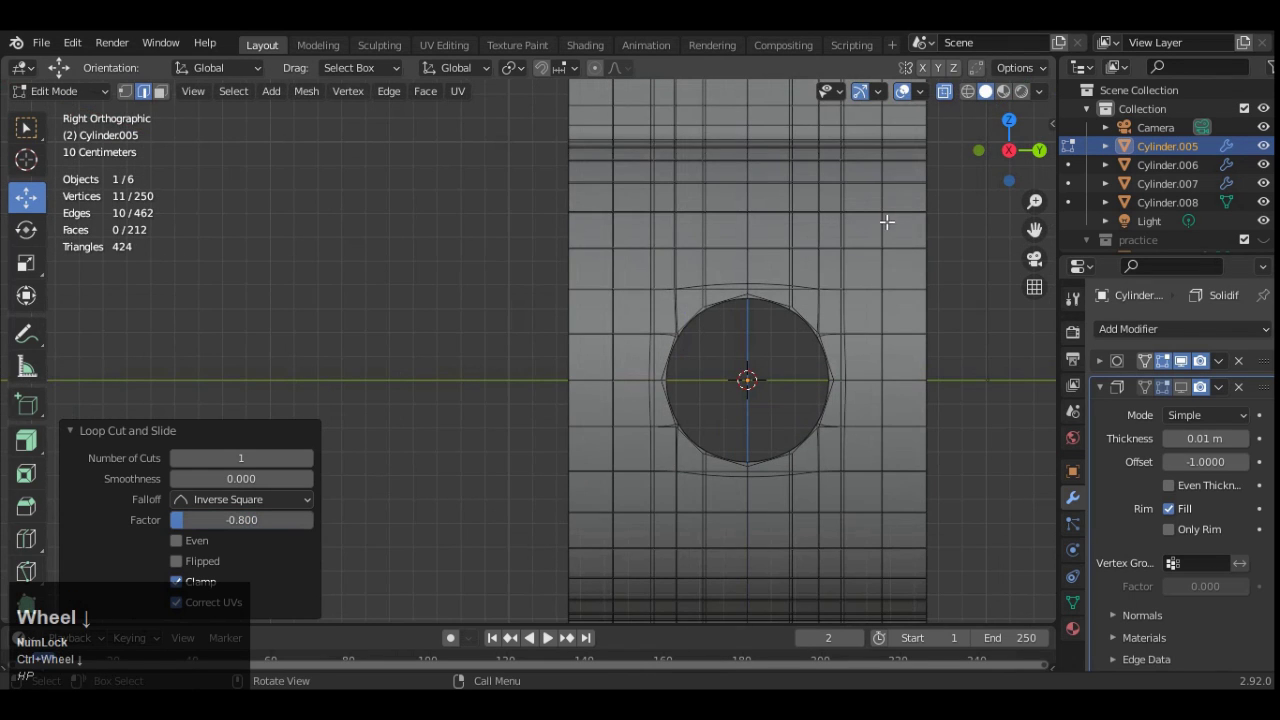
scroll(887, 222, "down", 3)
scroll(791, 208, "up", 1)
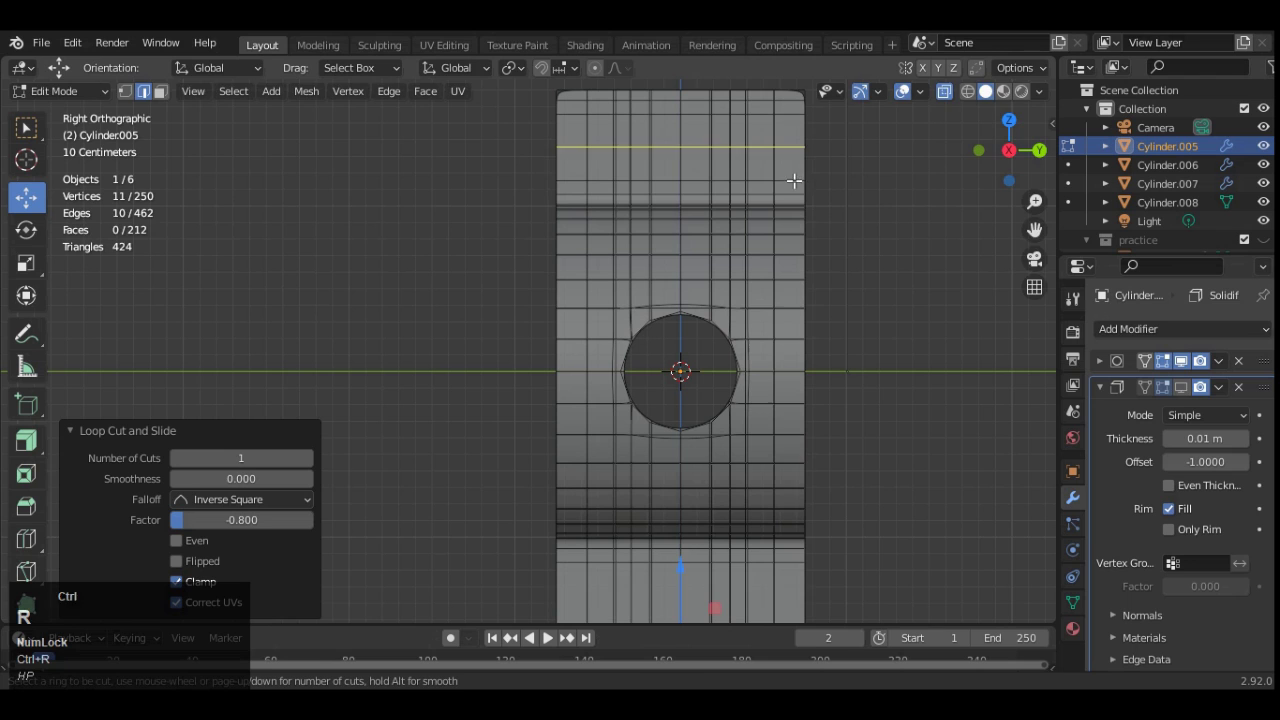
left_click(797, 205)
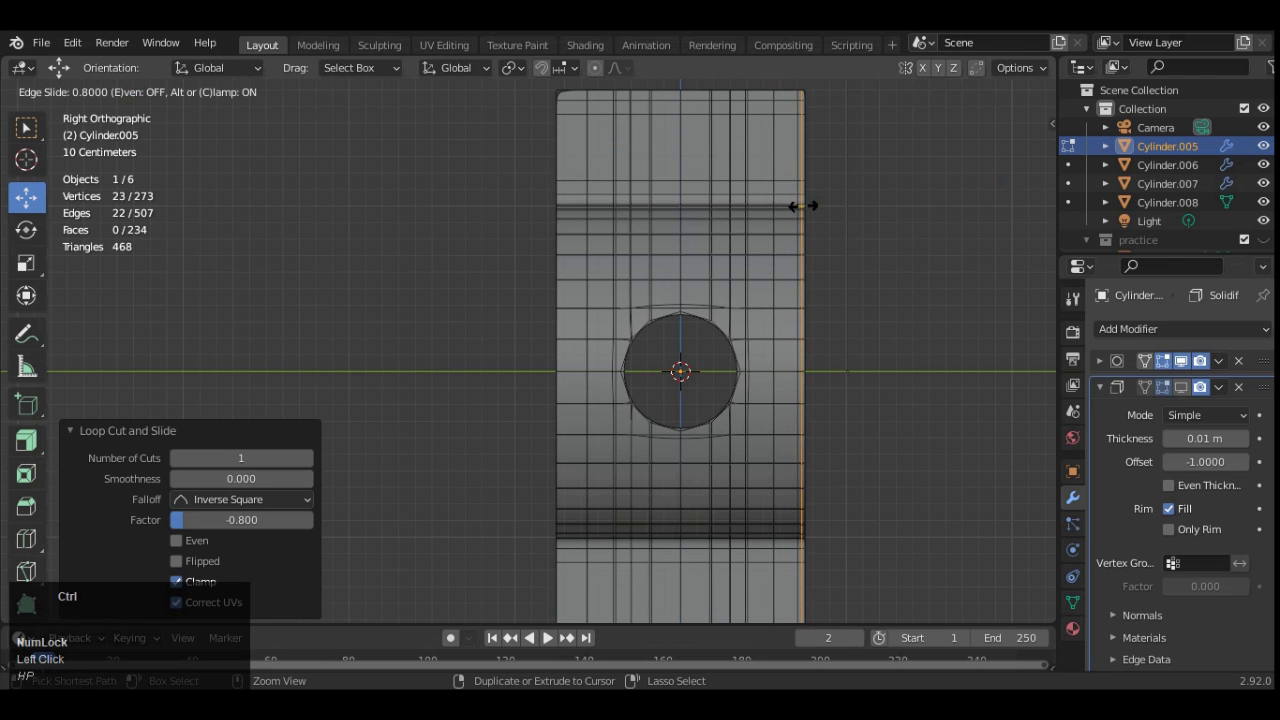
left_click(803, 206, "ctrl")
key("ctrl+z")
- Return to Object Mode with X-ray and overlays off, and show the Solidify modifier in the viewport again
left_click(1040, 151)
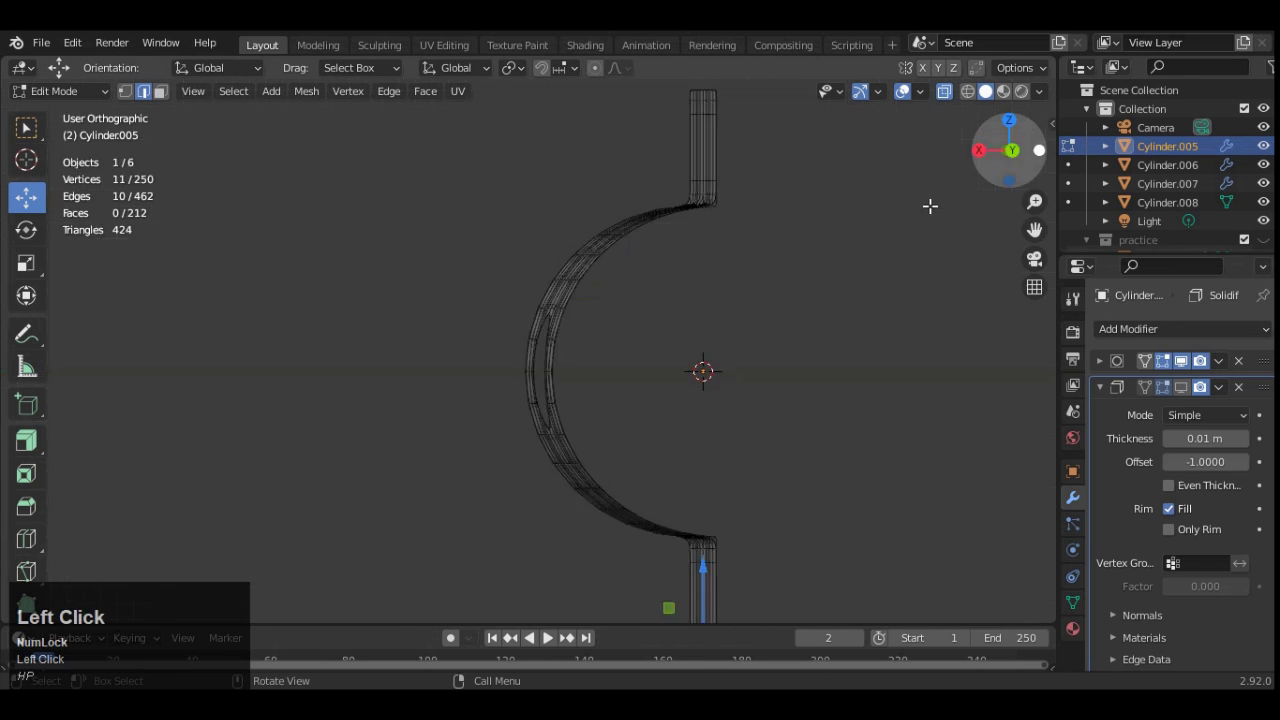
key("Tab")
scroll(908, 227, "down", 3)
left_click_drag(995, 155, 990, 196)
left_click(943, 93)
left_click(905, 92)
scroll(841, 235, "up", 3)
left_click(1098, 386)
left_click(1179, 389)
left_click(1098, 390)
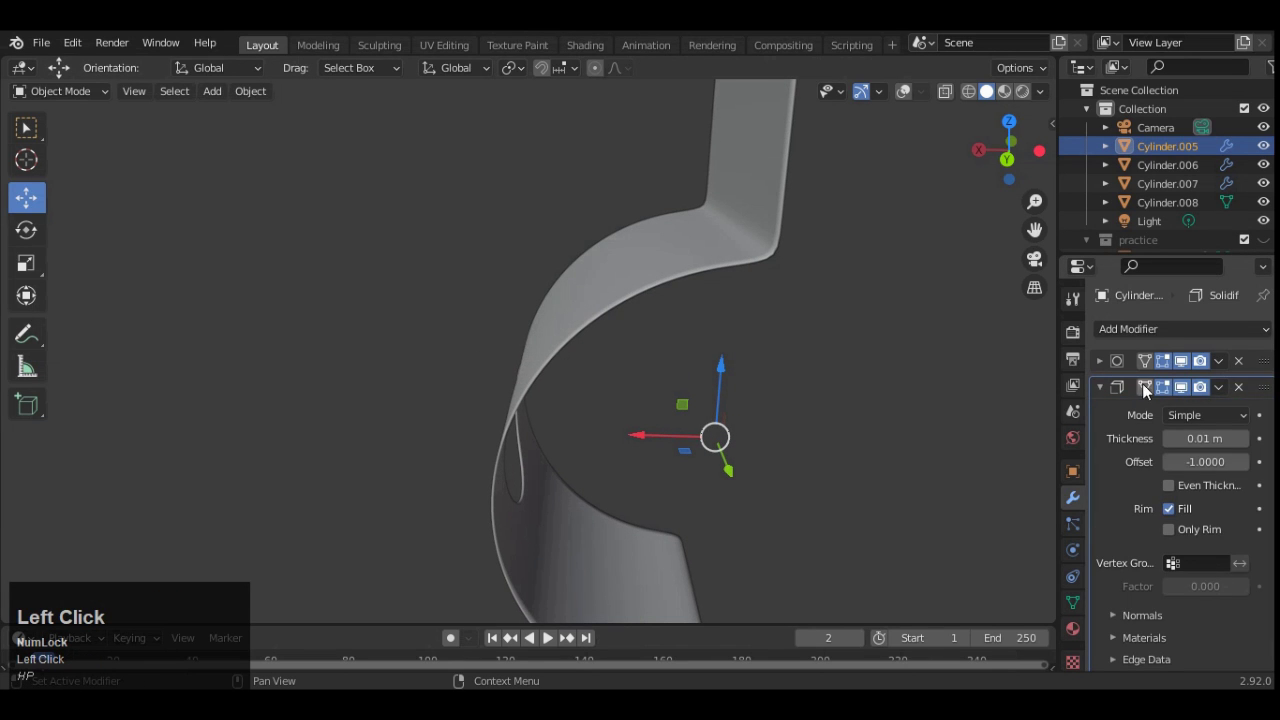
- Move the Solidify modifier above the Subdivision Surface modifier and increase its thickness to 0.15 m
left_click(1100, 387)
left_click_drag(1262, 388, 1258, 340)
left_click(1100, 362)
left_click_drag(1200, 412, 1228, 412)
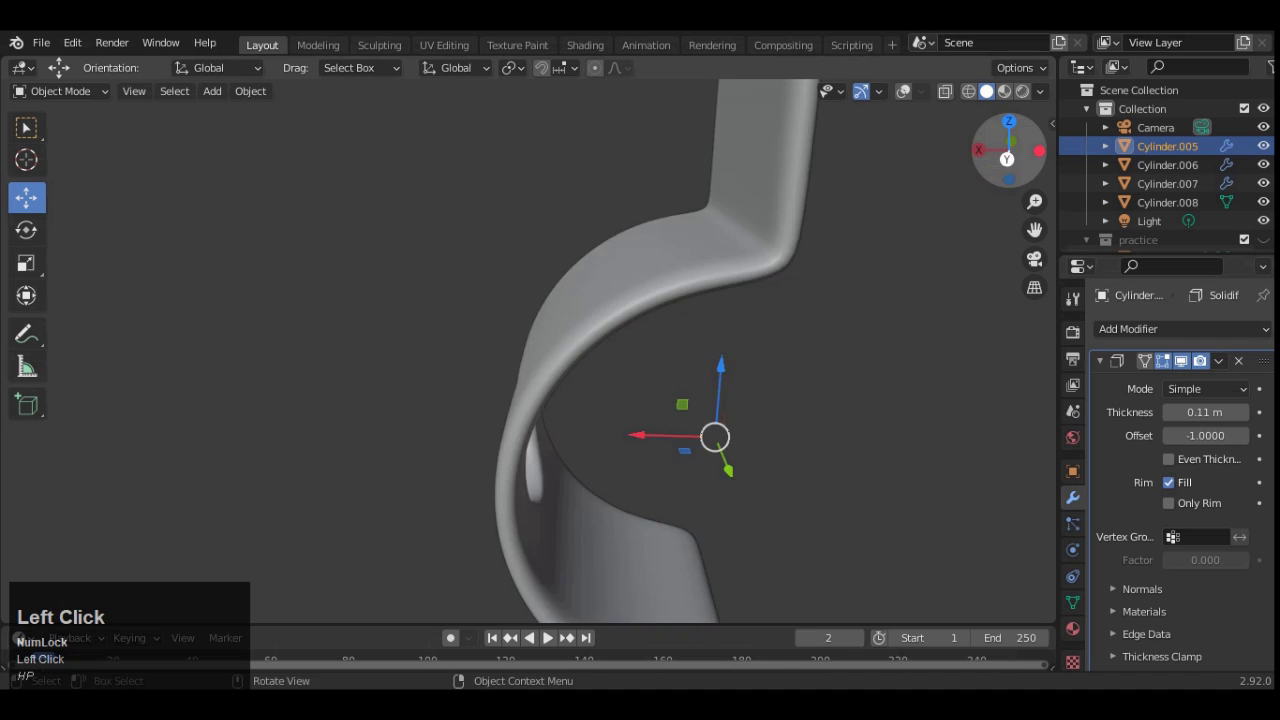
left_click_drag(1007, 158, 991, 182)
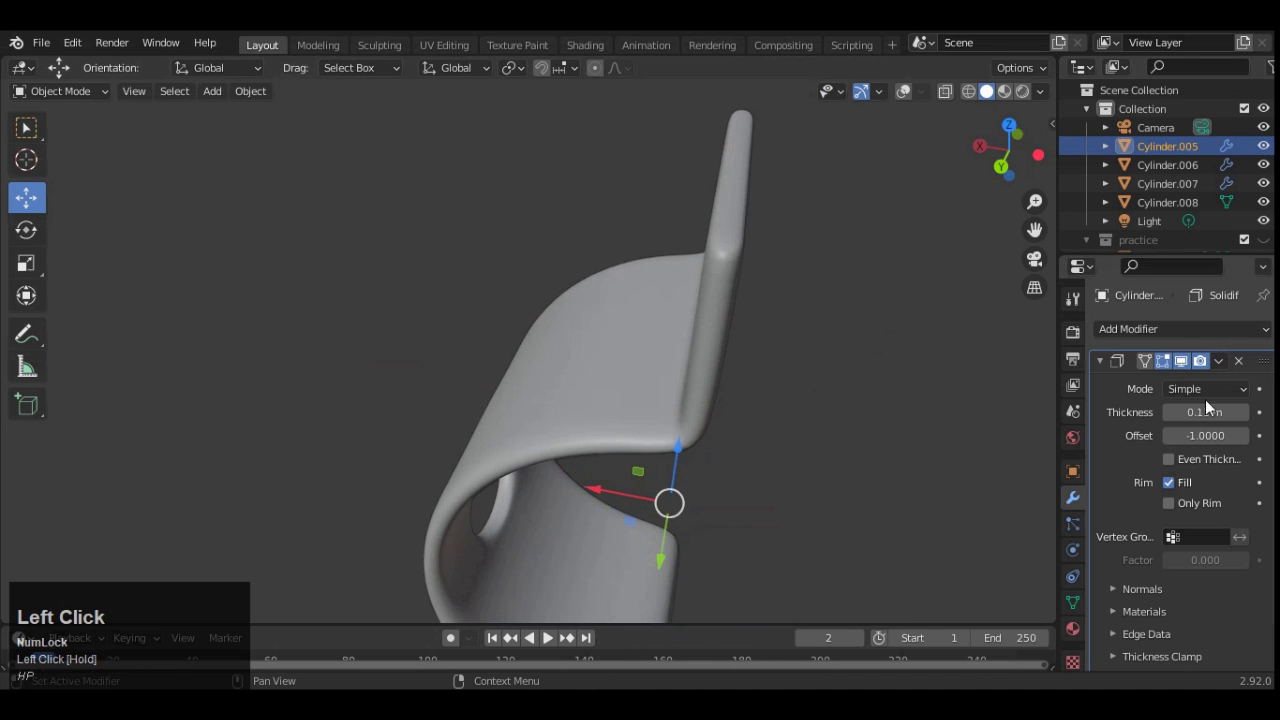
left_click(1144, 419)
- Hide the Subdivision Surface modifier in the viewport with overlays on, and set the Solidify thickness to 0.125 m
key("Tab")
key("Tab")
mouse_move(995, 157)
left_mouse_down()
mouse_move(1011, 132)
mouse_move(978, 142)
mouse_move(875, 120)
mouse_move(1008, 148)
mouse_move(990, 150)
left_mouse_up()
scroll(1156, 420, "down", 2)
left_click(1181, 660)
scroll(897, 327, "down", 6)
scroll(668, 224, "up", 3)
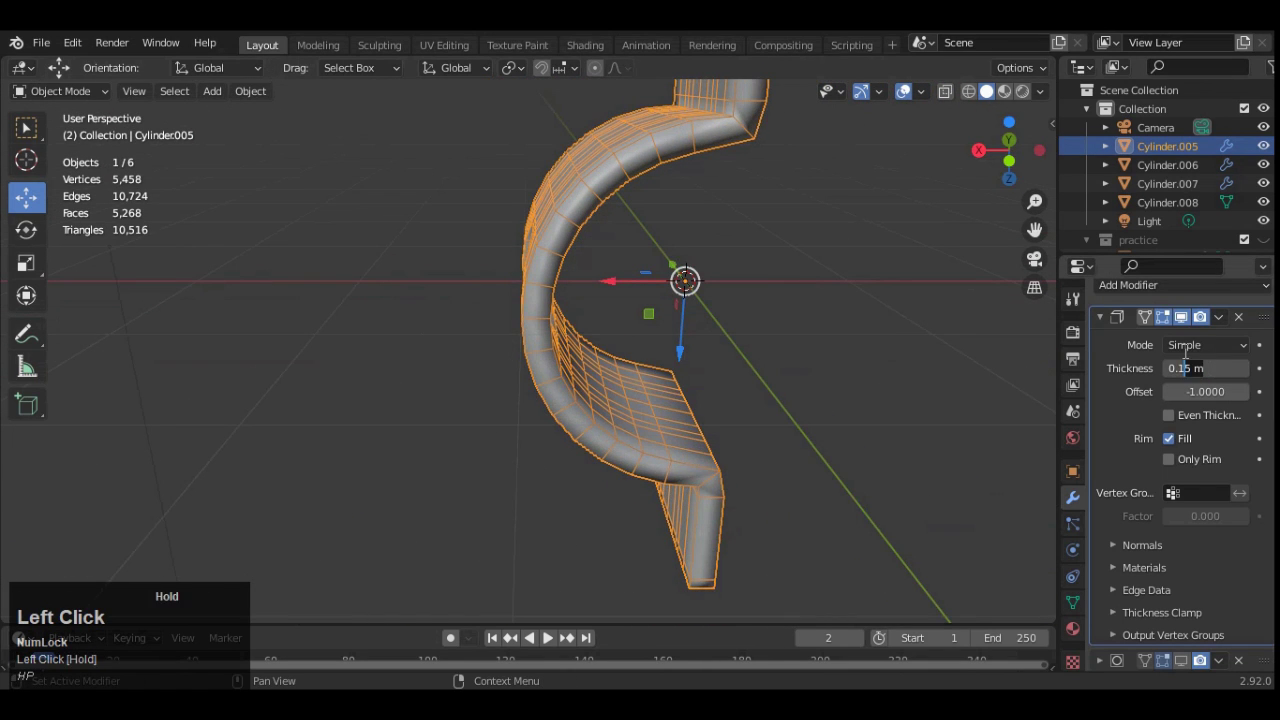
left_click(977, 150)
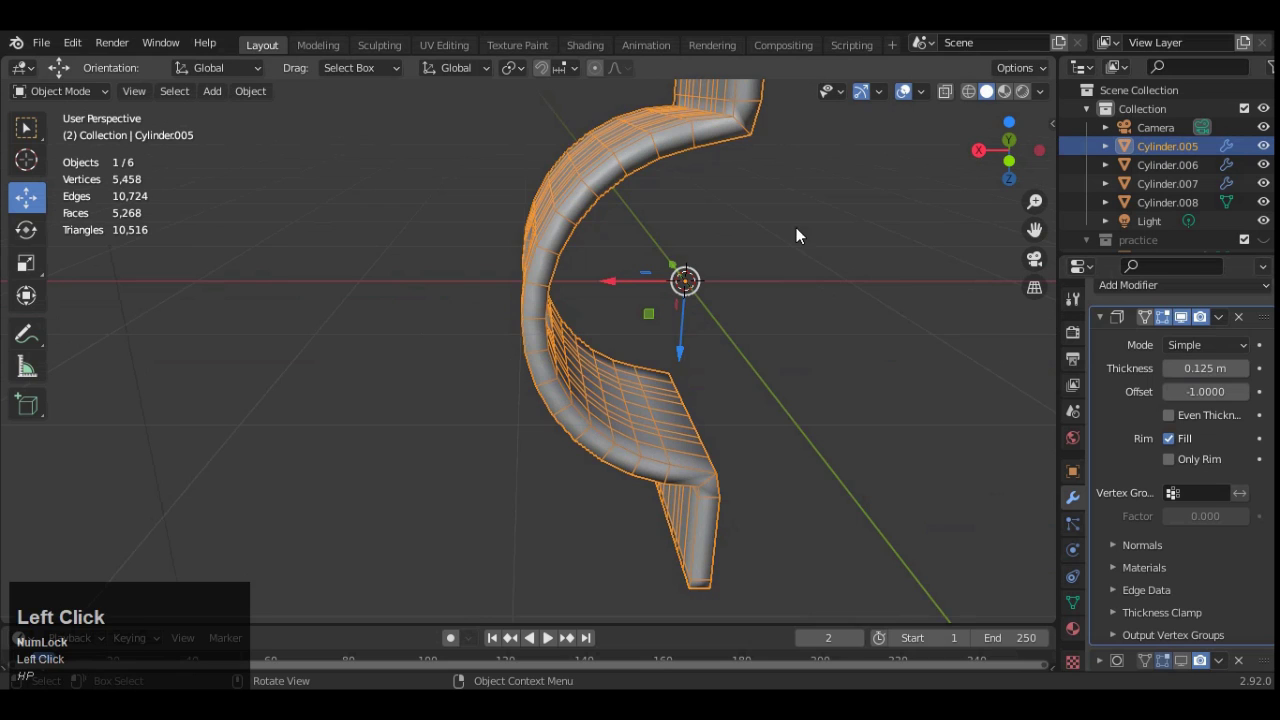
key("Tab")
scroll(781, 226, "down", 4)
key("Tab")
left_click(822, 224)
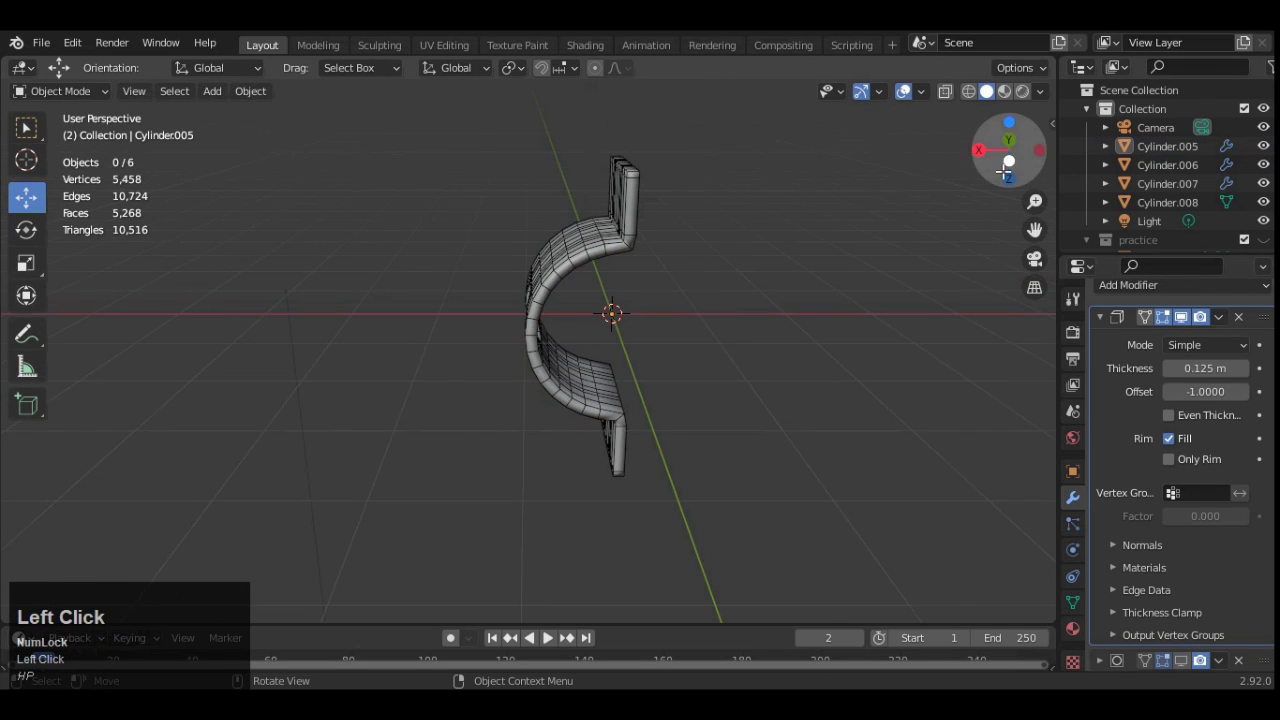
- Duplicate the thickened wall and move the copy about 3.3 m along the X axis
left_click(1005, 163)
left_click(1009, 150)
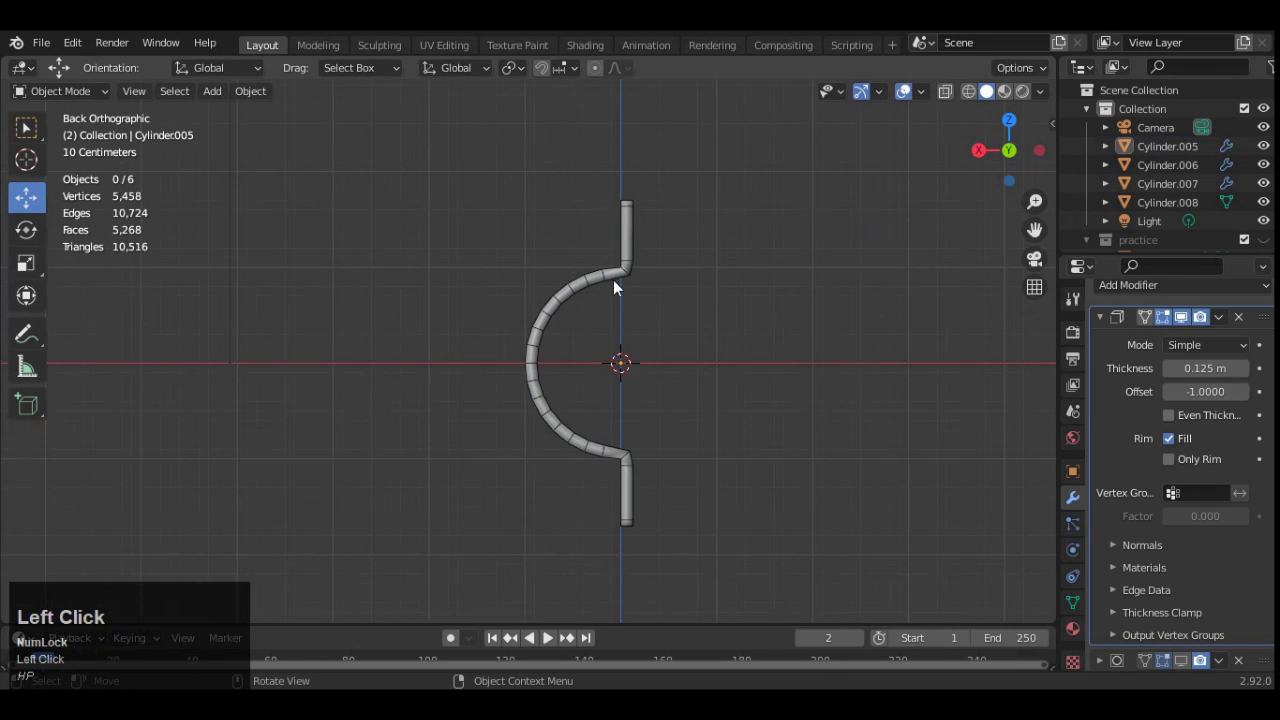
scroll(644, 341, "up", 2)
key("shift+d")
right_click(556, 347)
left_click_drag(580, 366, 125, 368)
- Shift the copy along negative Y in the right view, and move it with the neighbouring wall farther from the origin
left_click(977, 151)
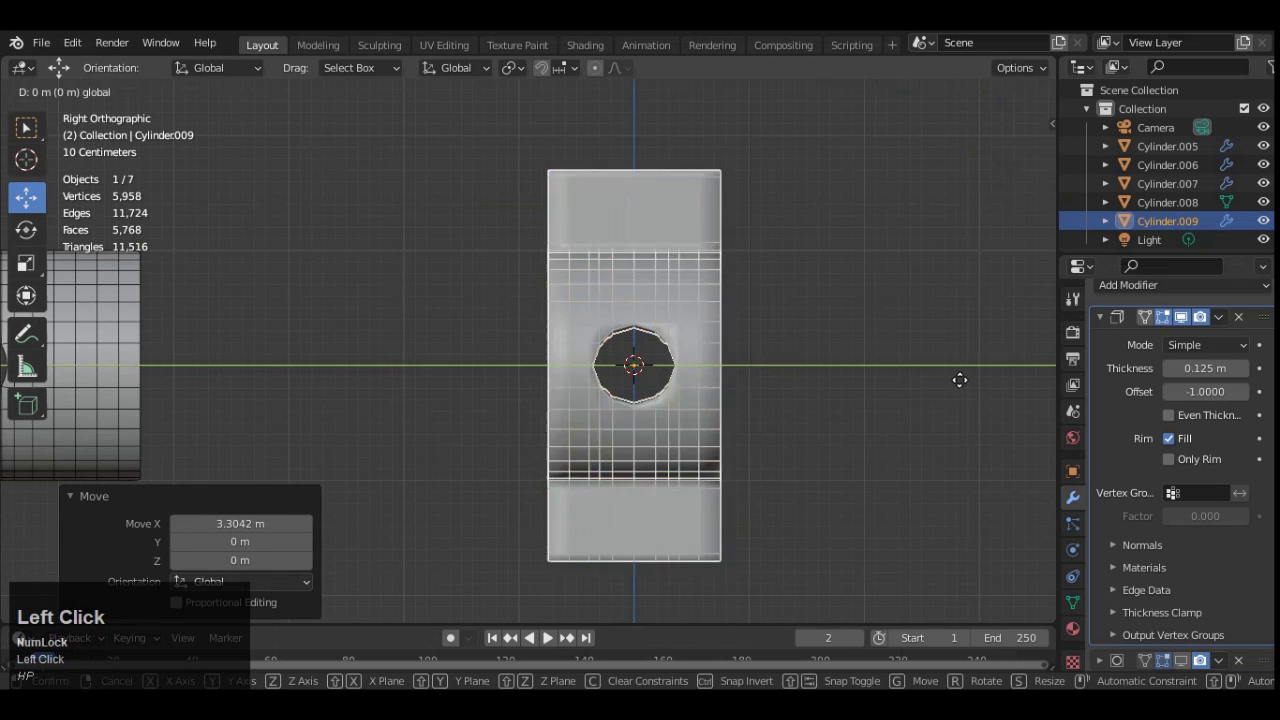
left_click_drag(707, 268, 330, 268)
scroll(479, 217, "down", 7)
left_click_drag(480, 252, 390, 418)
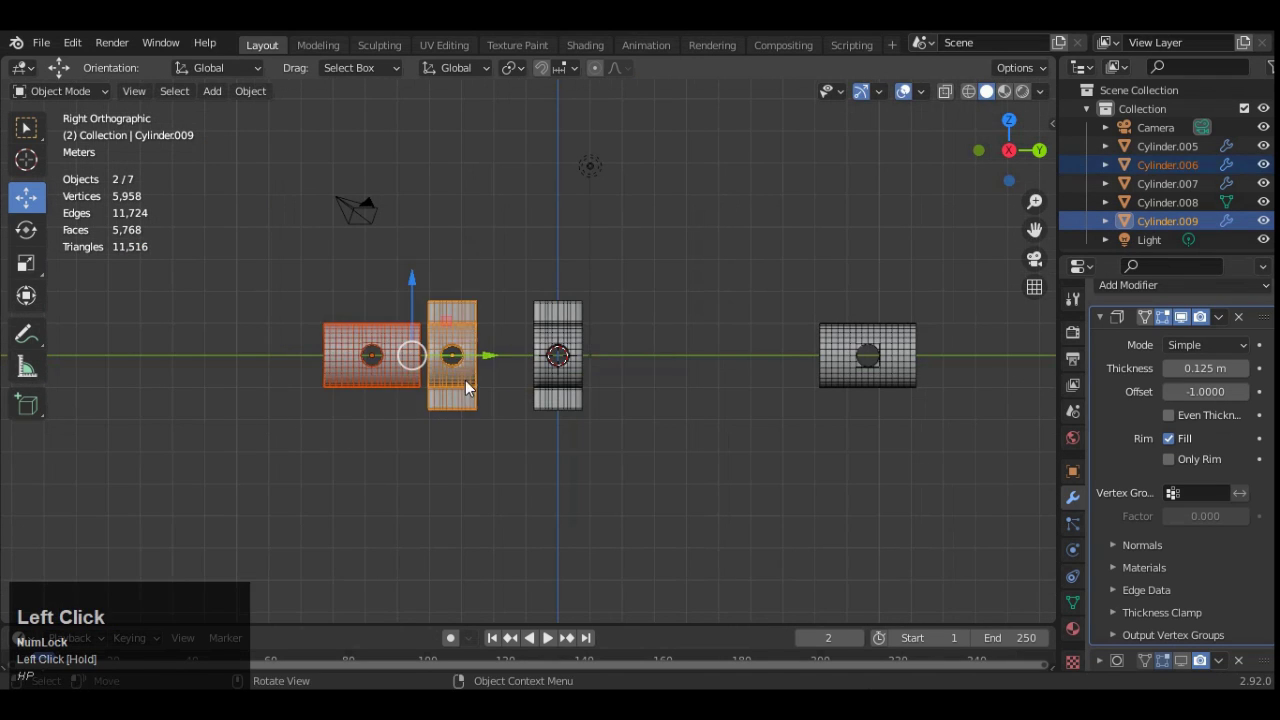
left_click_drag(477, 355, 183, 331)
- Select the original wall at the origin and apply its Solidify modifier
scroll(698, 268, "up", 8)
left_click(698, 265)
left_click_drag(1001, 165, 832, 226)
left_click(1218, 316)
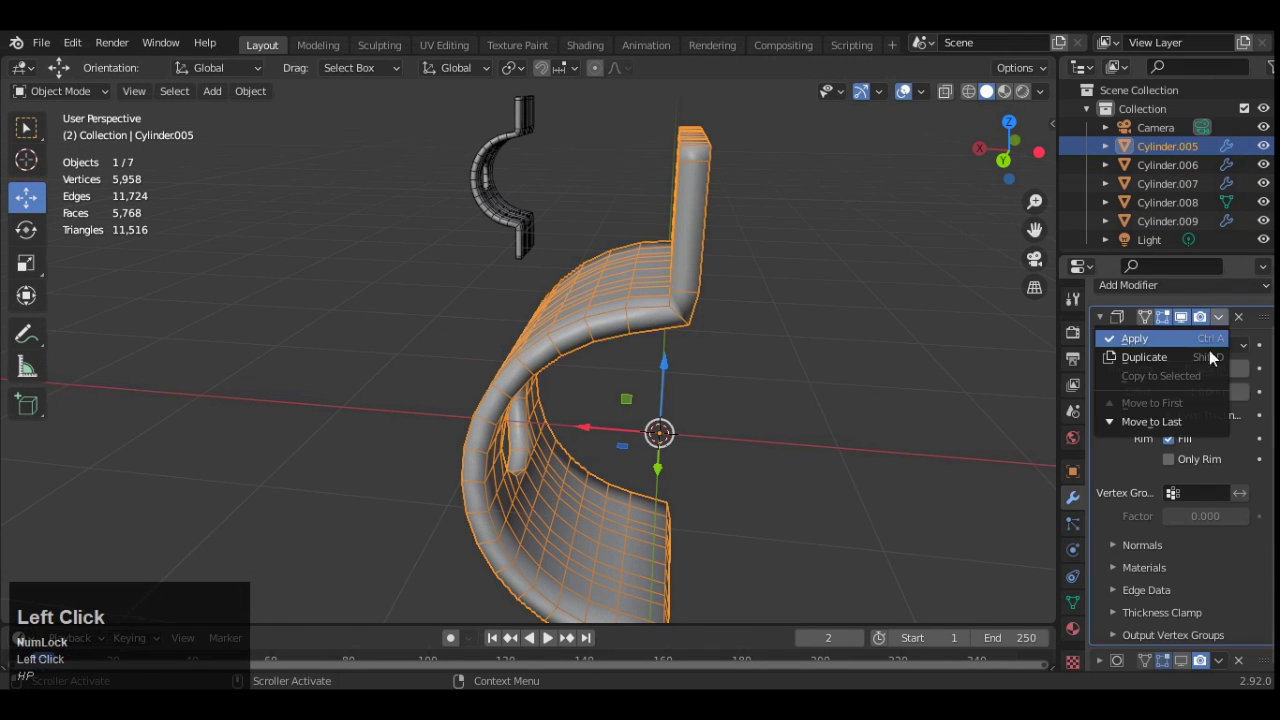
left_click(1205, 338)
- Enter Edit Mode on the solid wall and show its Subdivision Surface modifier in the viewport
key("Tab")
scroll(707, 312, "up", 4)
left_click_drag(1012, 148, 1085, 158)
left_click(1181, 361)
scroll(766, 336, "down", 6)
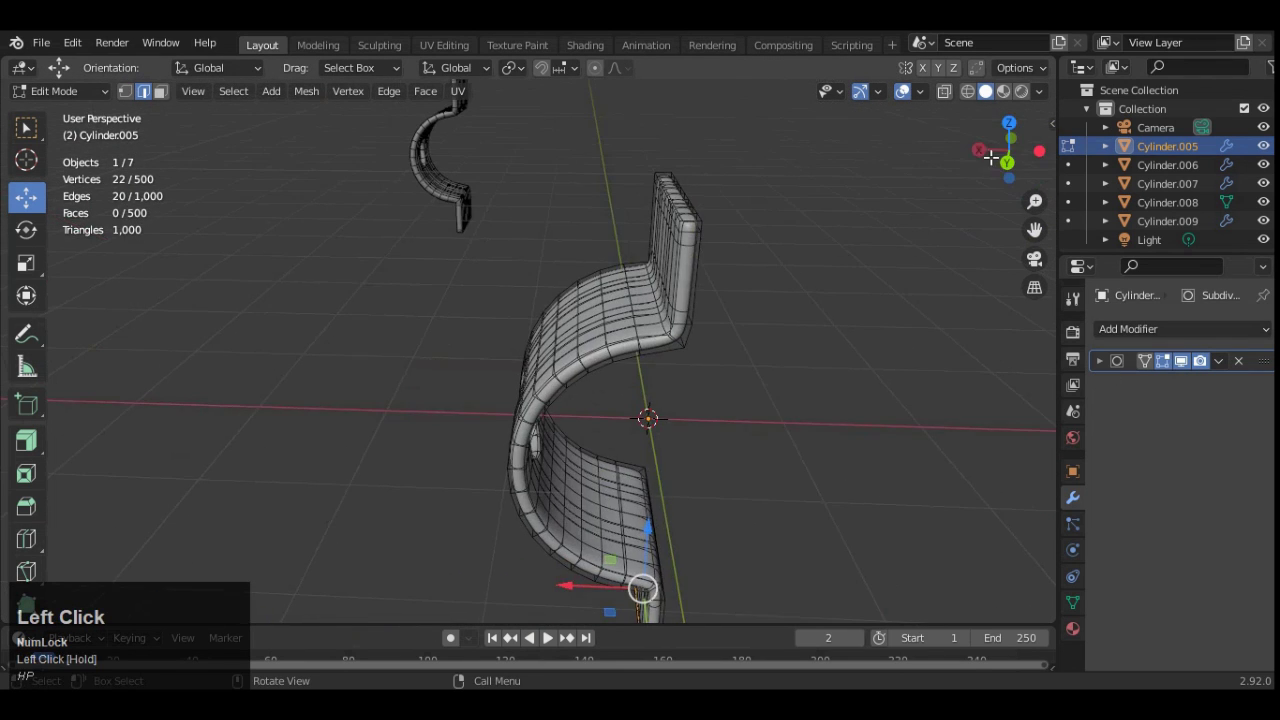
- Examine the smoothed wall's bends and end against the copy in the back view with overlays hidden, and restore the overlays
left_click(904, 94)
left_click_drag(995, 155, 850, 168)
left_click(1004, 155)
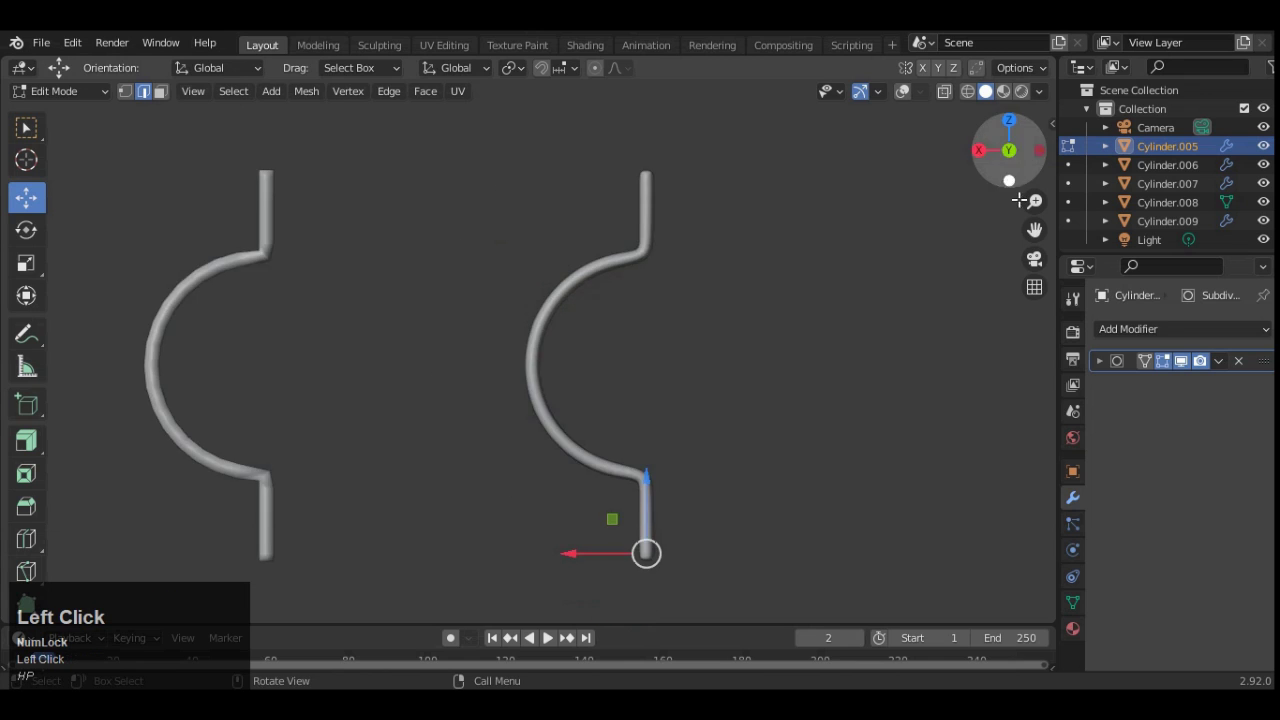
left_click_drag(1034, 230, 1028, 378)
scroll(693, 345, "up", 4)
key("Tab")
scroll(900, 329, "up", 4)
left_click(903, 91)
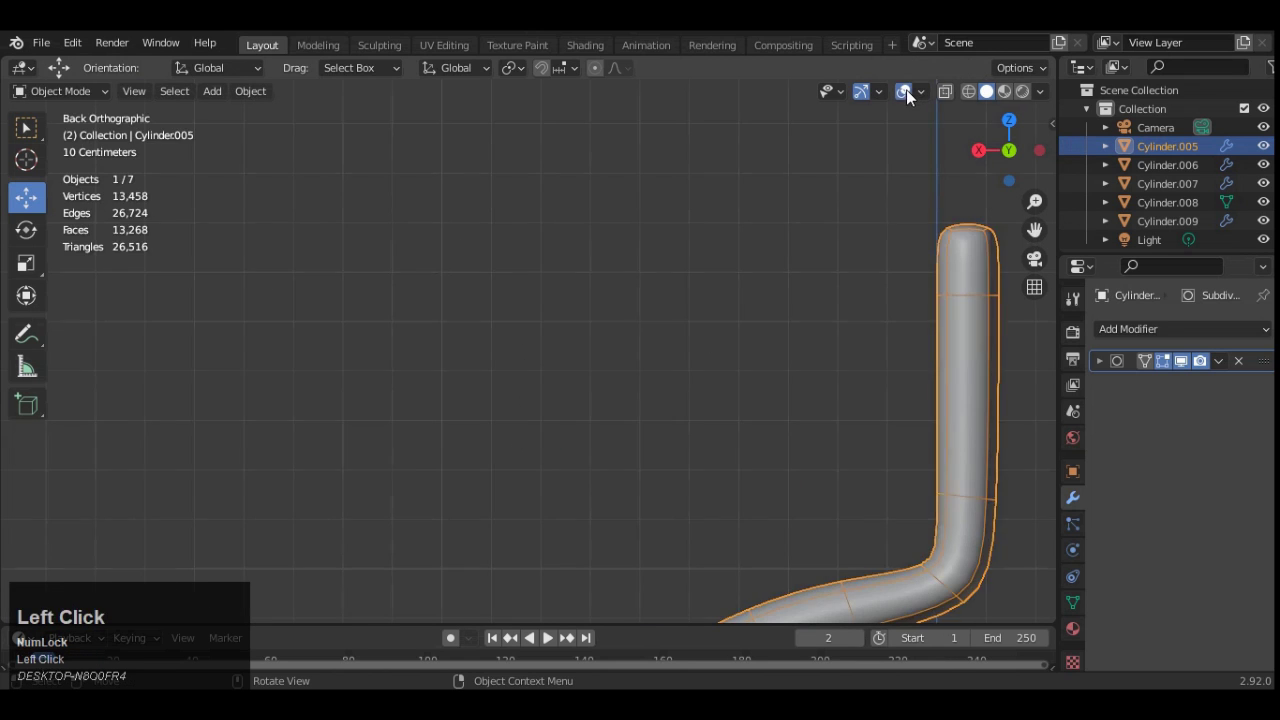
- Add lengthwise loop cuts close to both side edges of the wall in the right view, with slide factors 0.8 and -0.8
key("Tab")
left_click(979, 150)
key("ctrl+r")
left_click(658, 240)
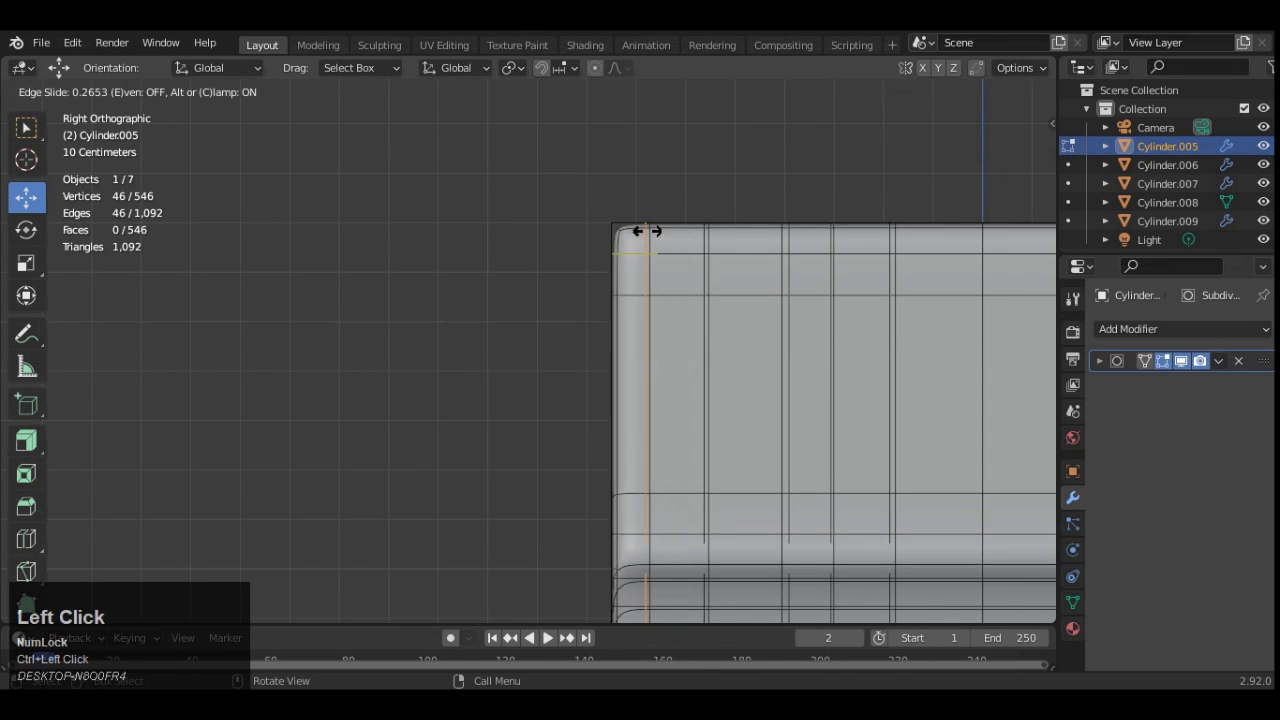
left_click(625, 228)
scroll(625, 228, "down", 3)
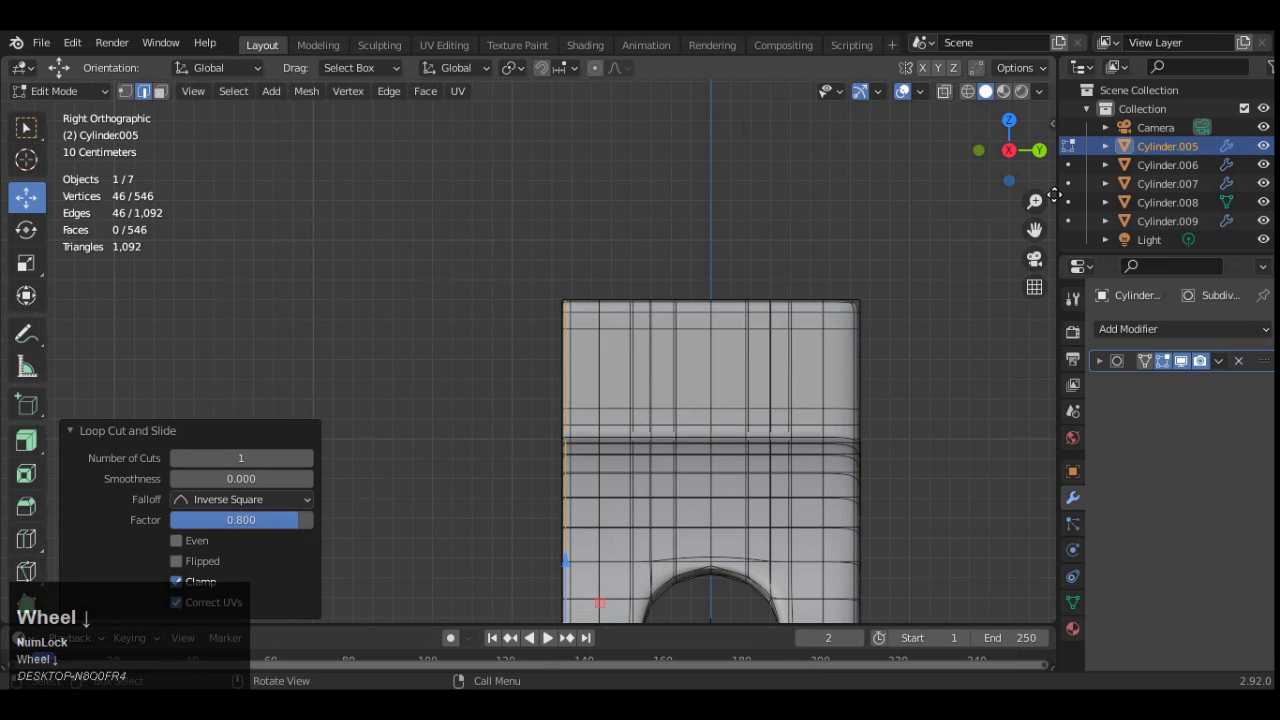
scroll(690, 180, "up", 6)
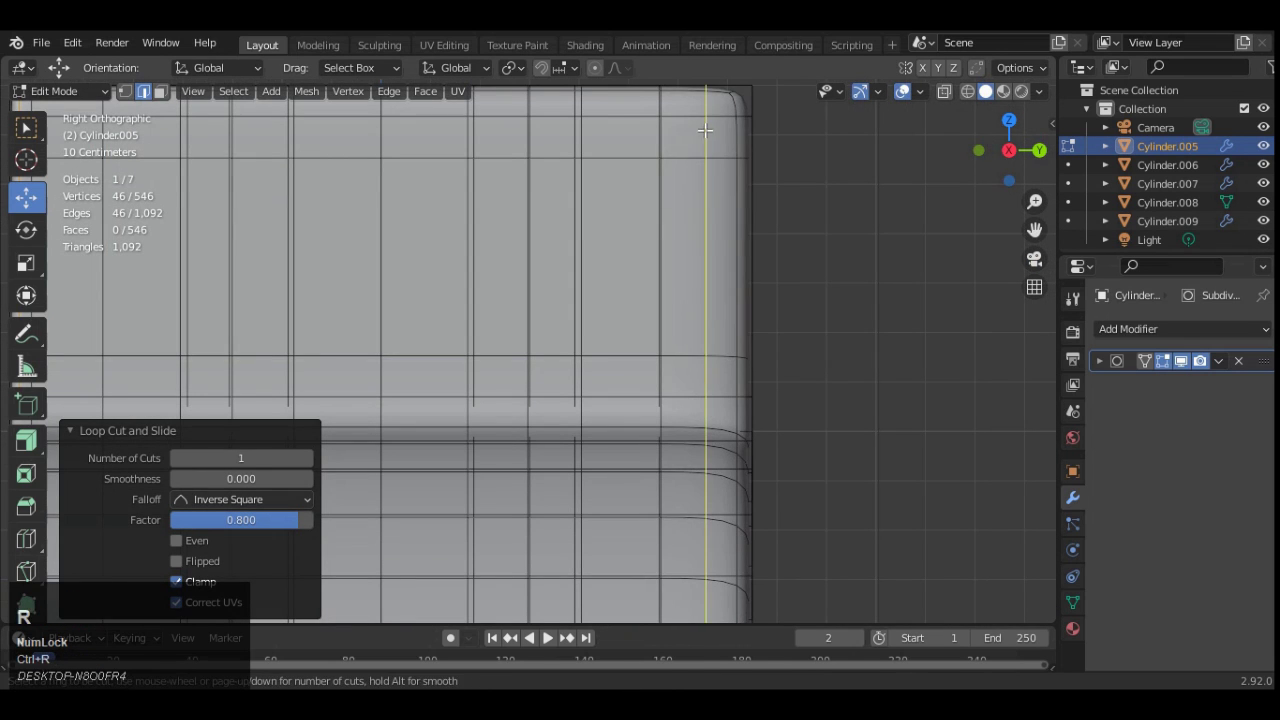
left_click(706, 130)
left_click(741, 139)
scroll(741, 139, "down", 3)
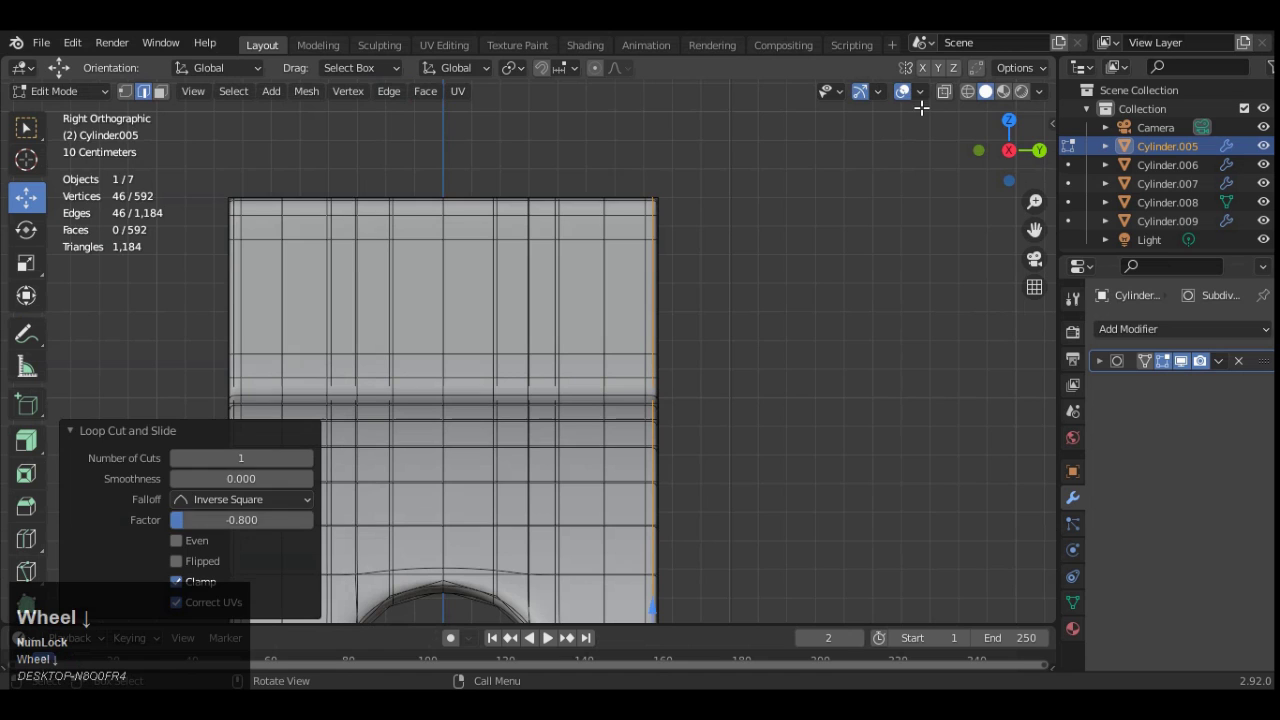
- Examine the smoothed wall's end and upper bend in the back view with overlays hidden, and restore the overlays
left_click(911, 103)
left_click(903, 92)
left_click_drag(1016, 122, 864, 155)
left_click(1006, 158)
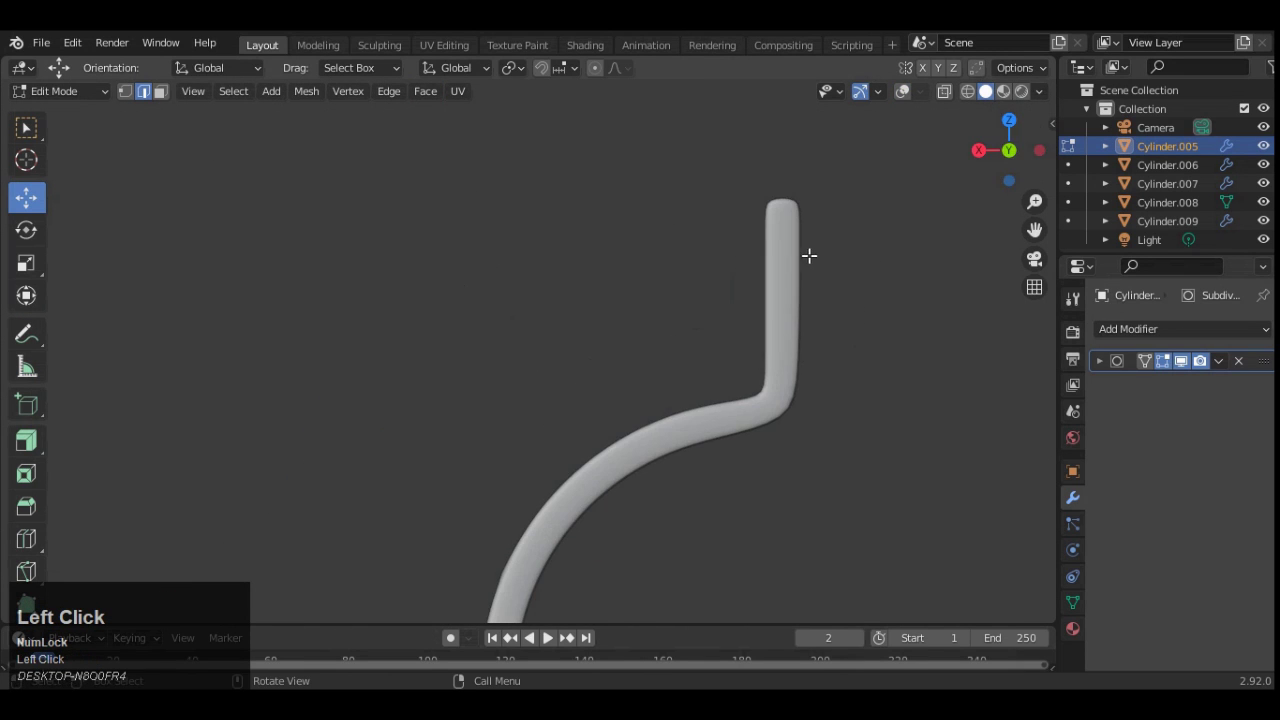
left_click(903, 92)
scroll(803, 320, "up", 2)
left_click_drag(940, 434, 904, 505)
left_click_drag(1037, 231, 832, 179)
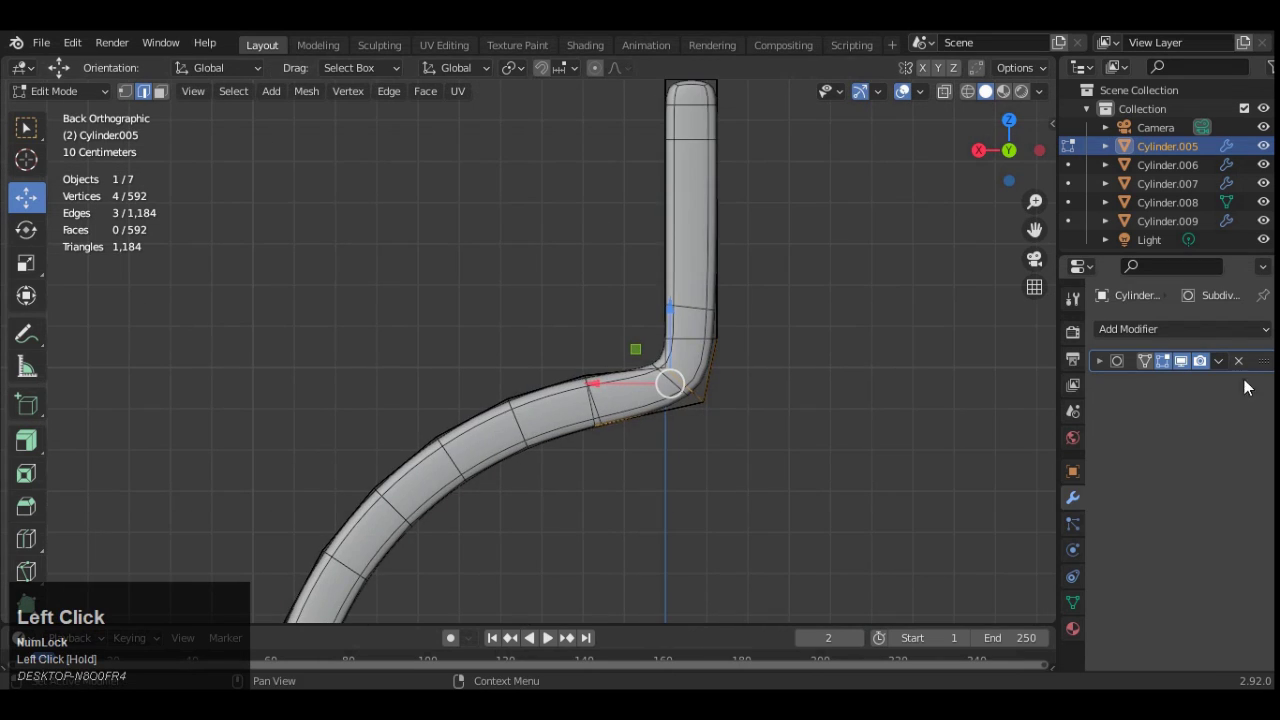
- Hide the Subdivision Surface effect, enable X-ray, and move the upper bend's outer corner vertices into line with the straight leg's outer face
left_click(1181, 361)
scroll(820, 425, "up", 3)
left_click(984, 91)
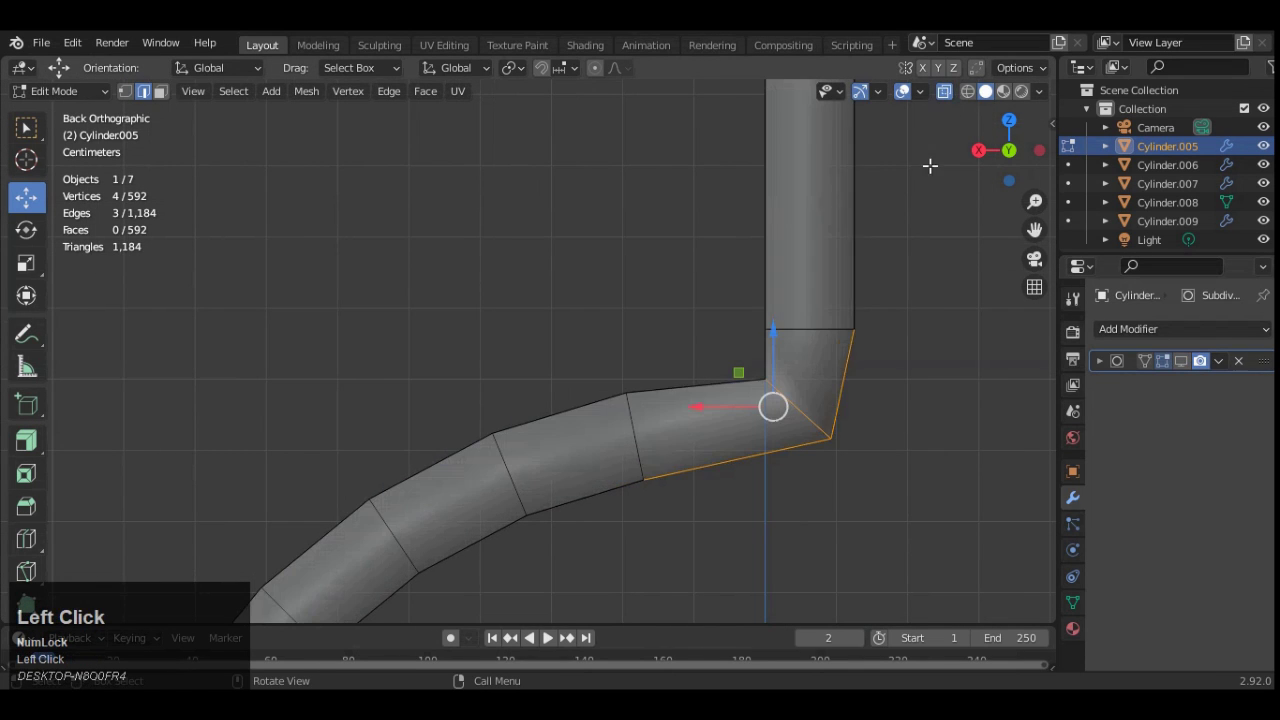
left_click_drag(766, 439, 795, 436, "ctrl")
left_click_drag(851, 382, 851, 398, "ctrl")
left_click_drag(786, 452, 796, 454)
scroll(800, 448, "down", 4)
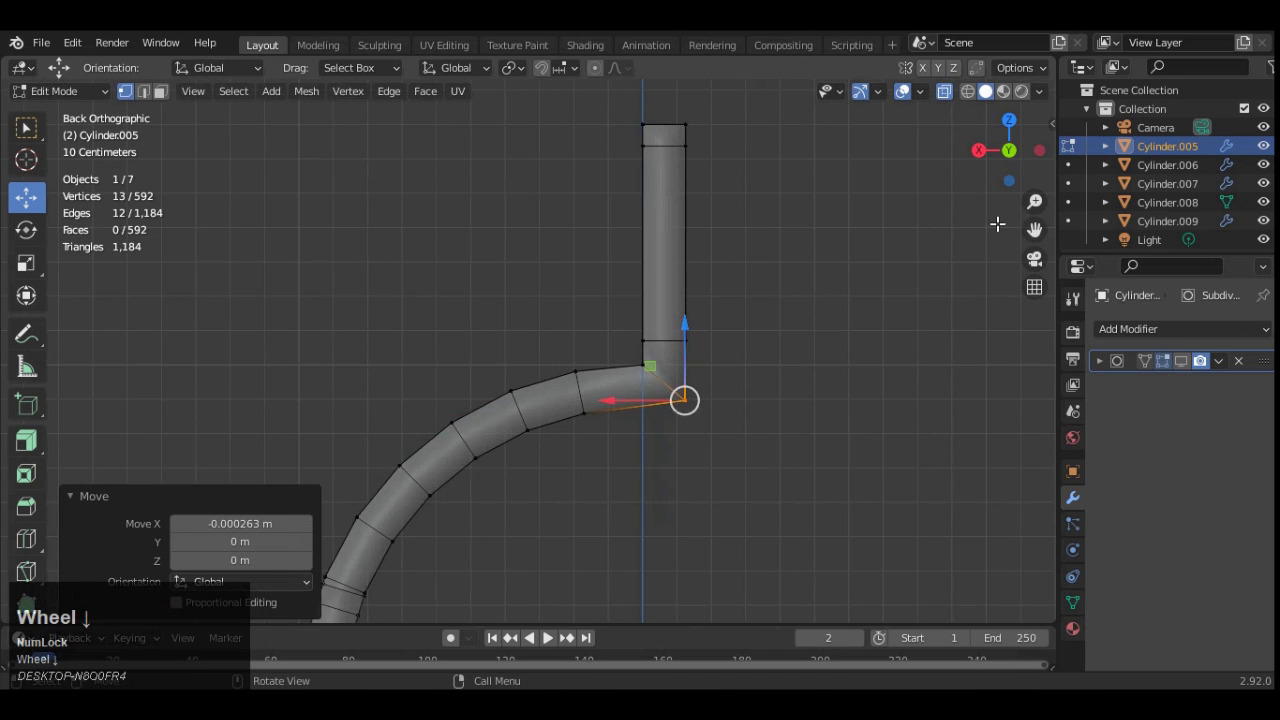
- Align the lower bend's outer corner vertices with the outer face of the lower straight leg
left_click_drag(1034, 230, 1045, 131)
left_click(684, 379)
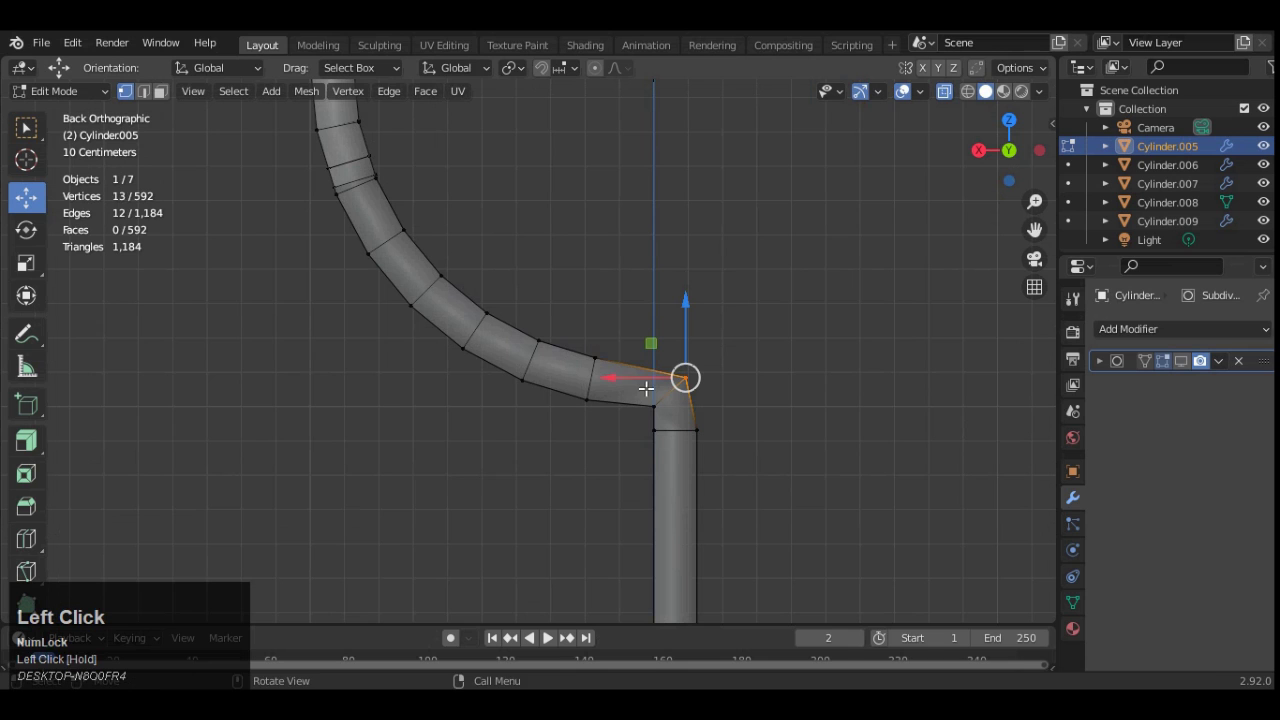
left_click_drag(1029, 238, 1010, 566)
- Add loop cuts through the wall's thickness close to its inner and outer faces, with slide factors 0.8 and -0.8
scroll(703, 284, "up", 1)
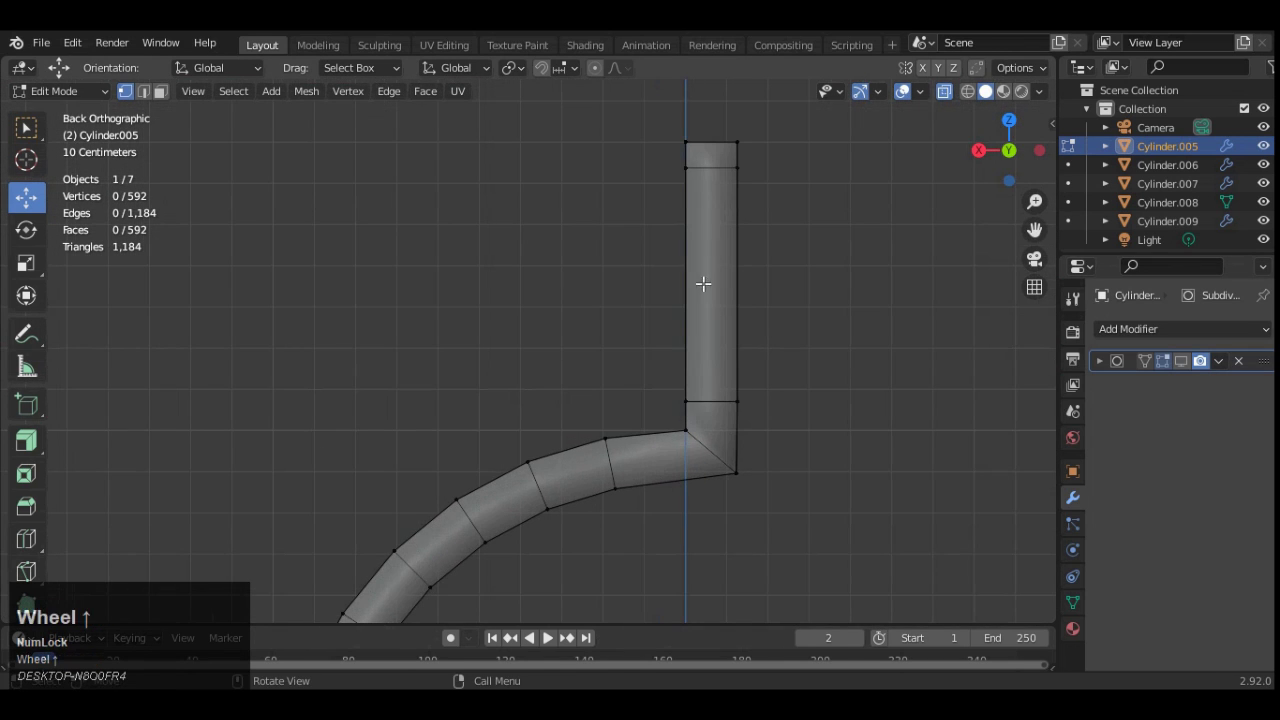
left_click(692, 400)
left_click(700, 401)
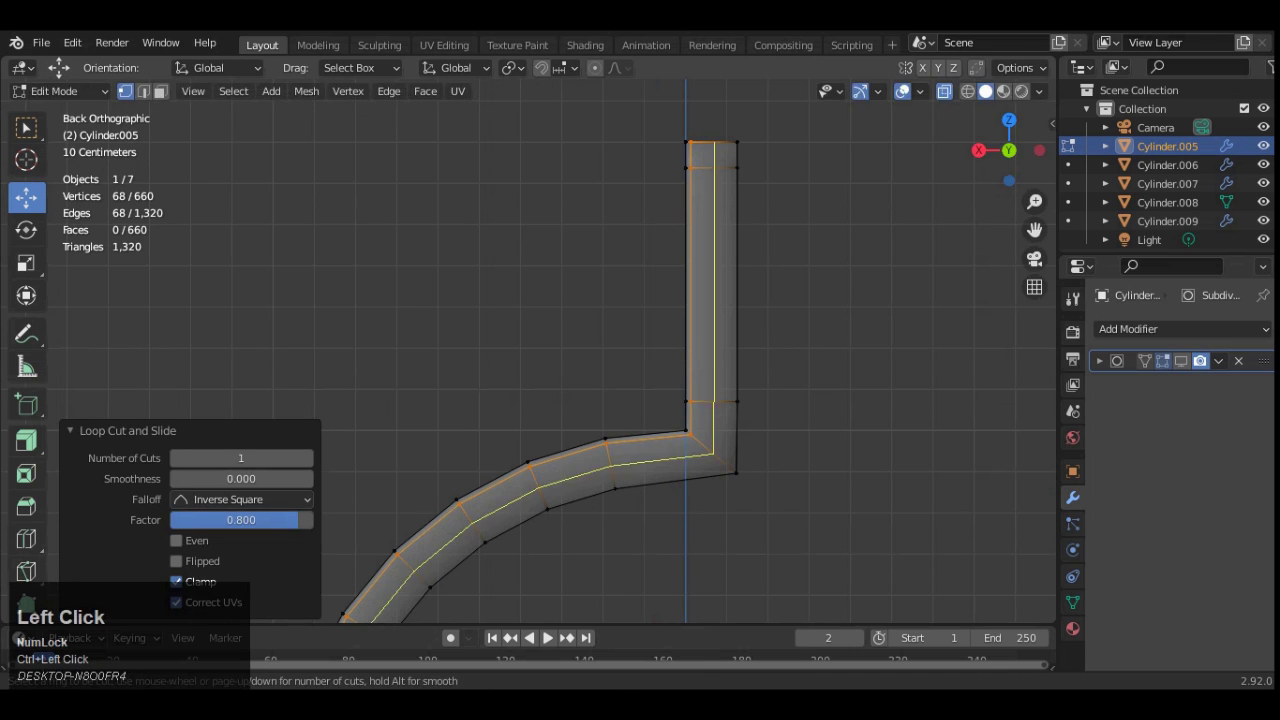
key("ctrl+r")
left_click(718, 409)
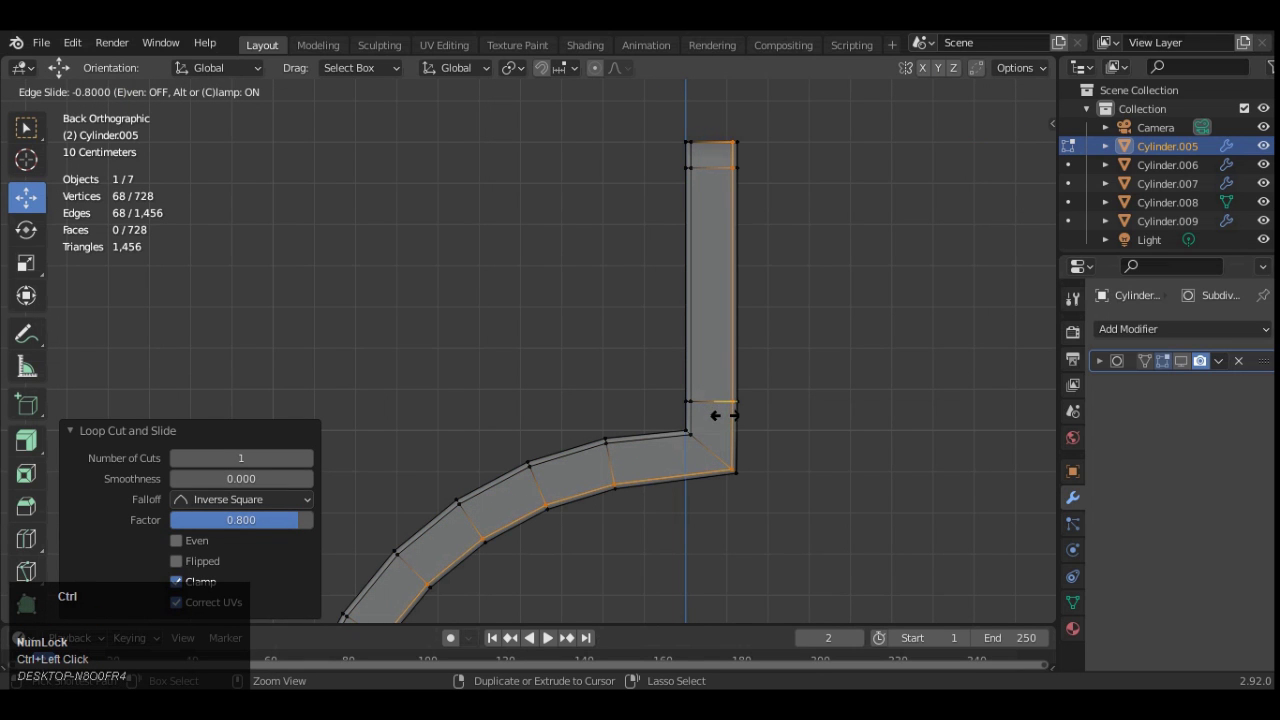
left_click(725, 415)
- Show the Subdivision Surface effect, turn off X-ray, and examine the wall's sharpened edges in Object Mode
left_click(980, 150)
scroll(750, 214, "down", 3)
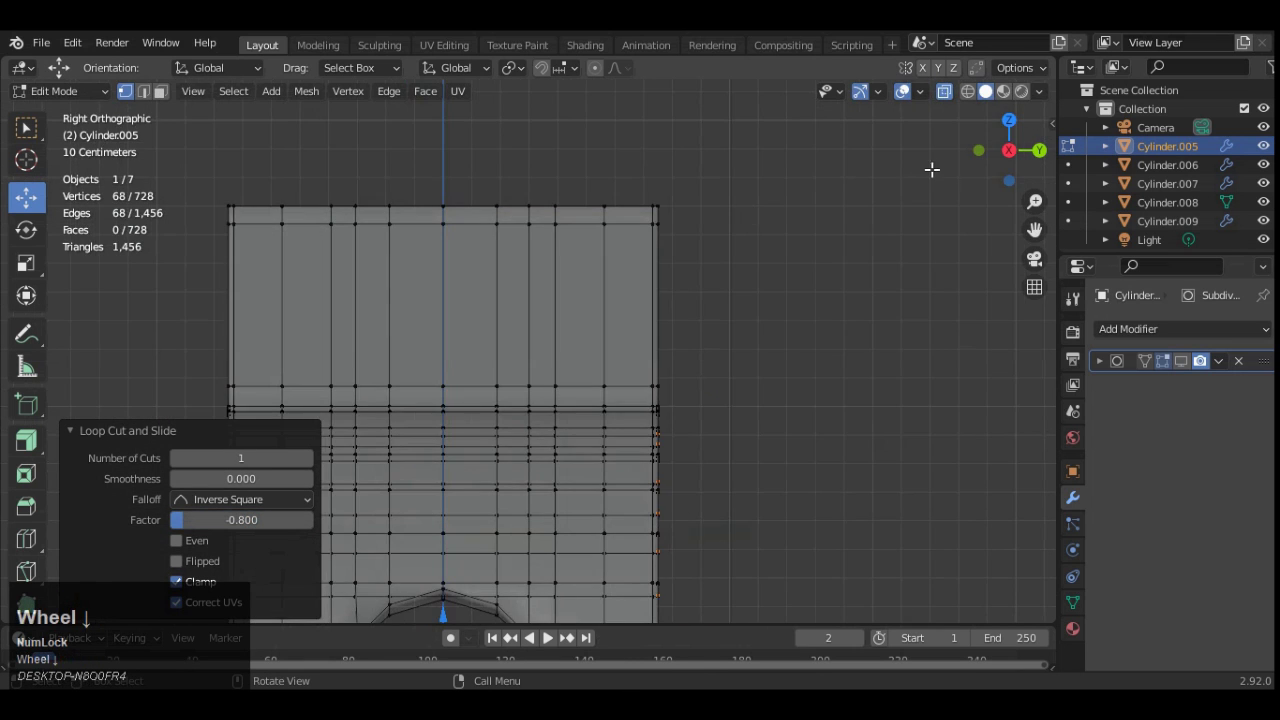
left_click_drag(1010, 140, 1160, 348)
left_click(1181, 360)
left_click(944, 91)
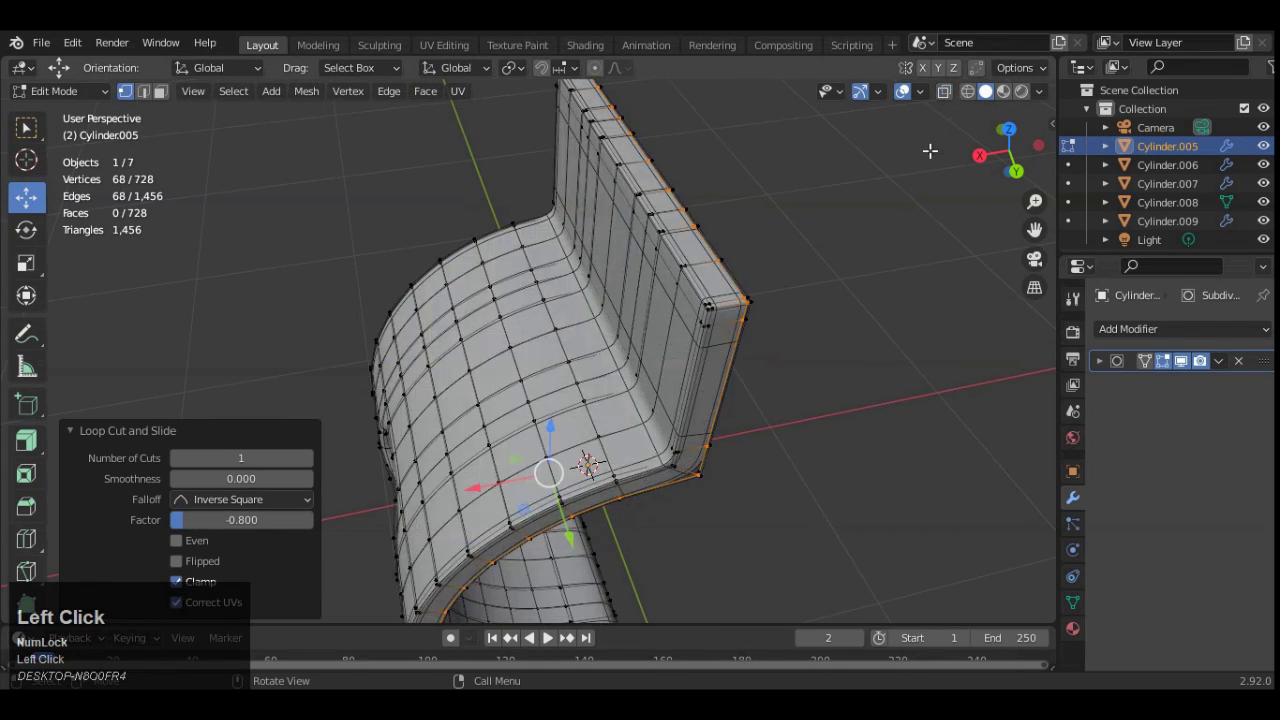
key("Tab")
left_click_drag(995, 150, 1012, 160)
scroll(772, 410, "up", 3)
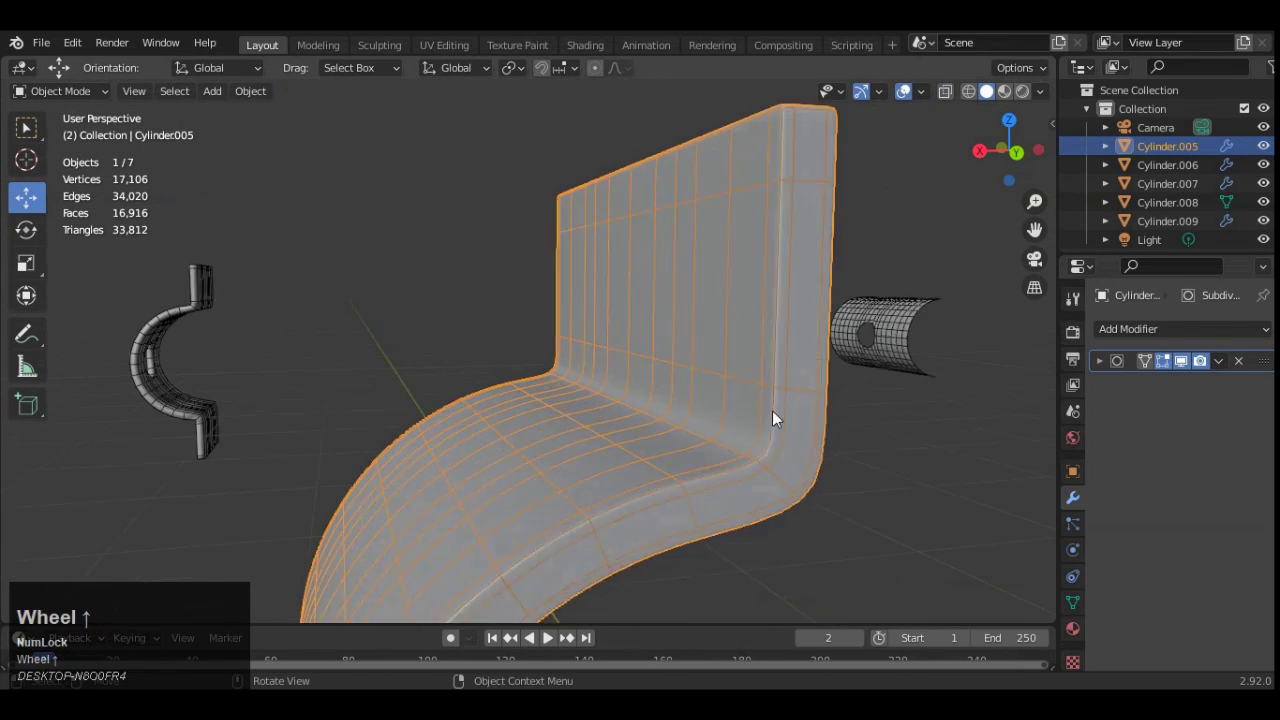
- Return to Edit Mode with the subdivision hidden and add four evenly spaced loop cuts across the upper straight leg
key("Tab")
left_click(1181, 361)
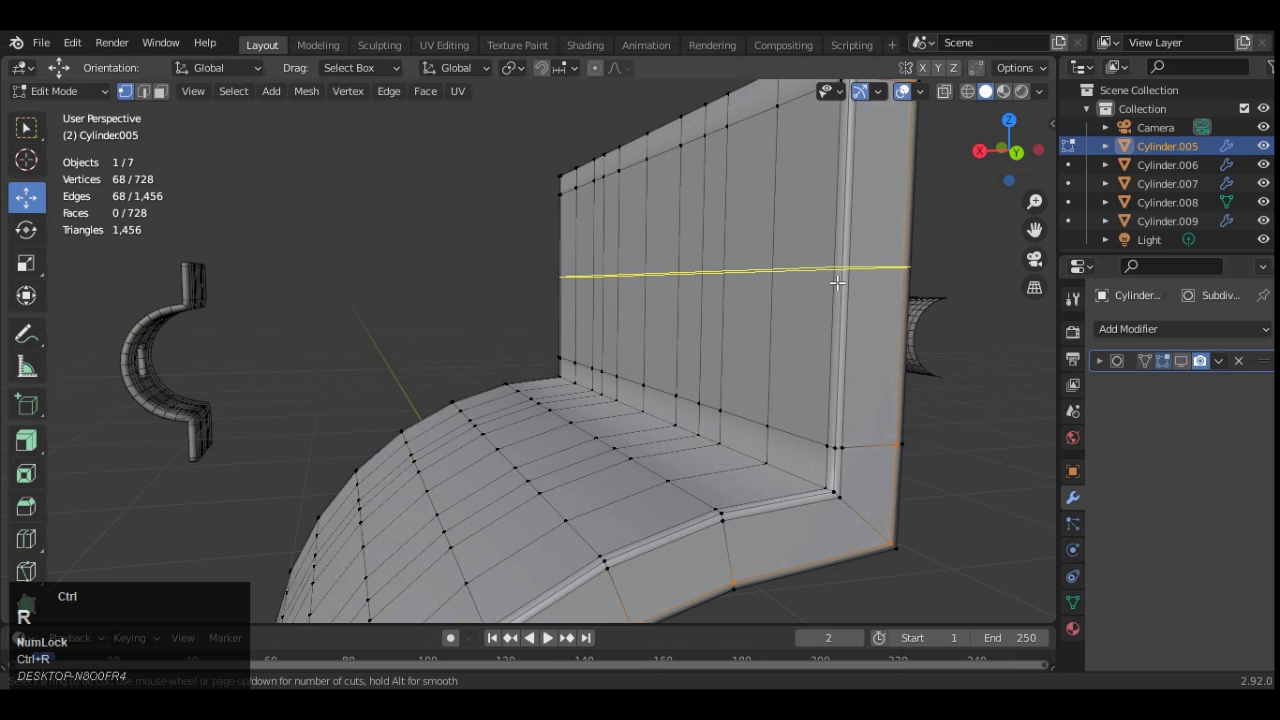
left_click(837, 283)
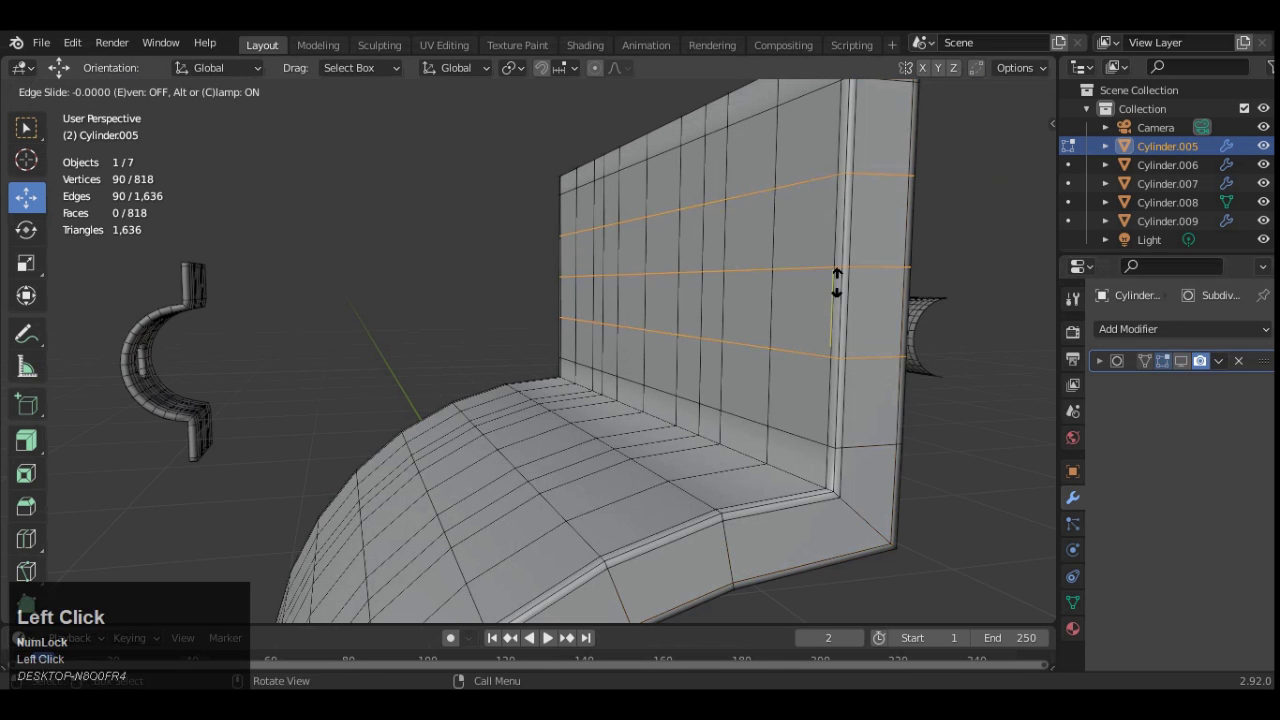
right_click(837, 283)
left_click_drag(998, 168, 1070, 168)
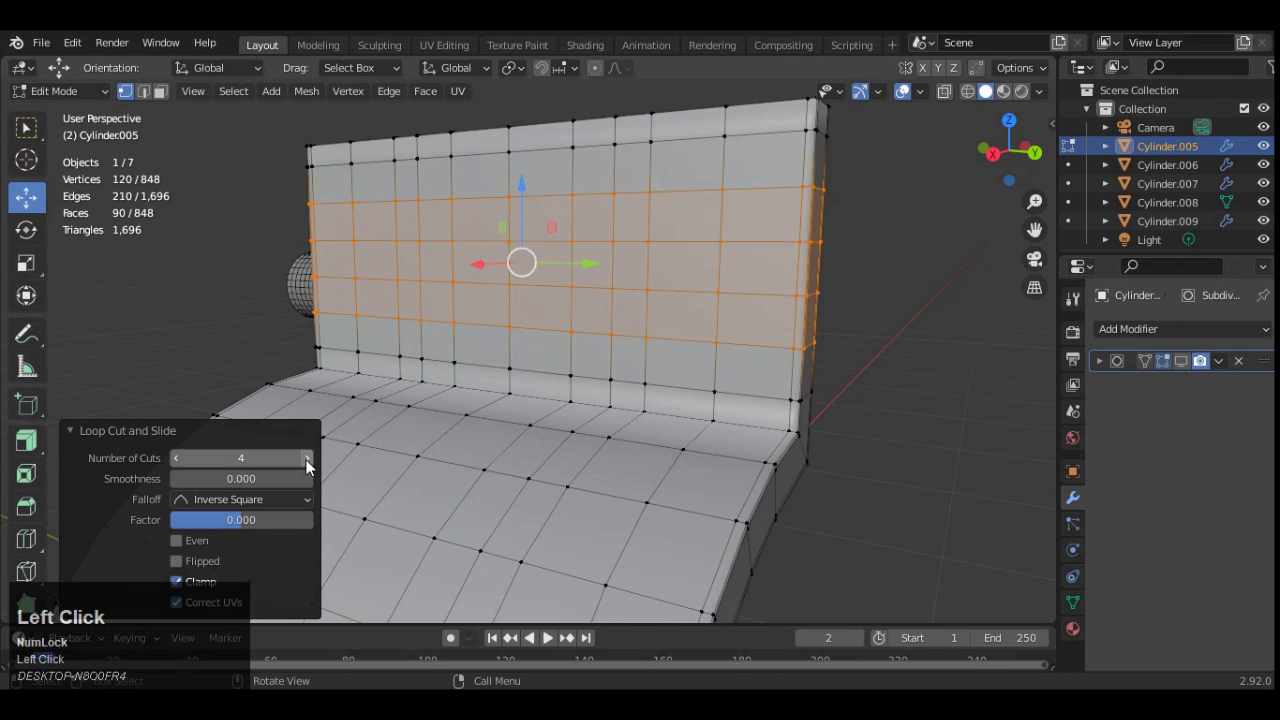
left_click_drag(988, 158, 940, 160)
left_click(886, 224)
- Add a supporting loop on each side of the bend's corner edge, with slide factors 0.7 and -0.7
scroll(822, 270, "down", 3)
scroll(884, 231, "up", 2)
scroll(887, 411, "up", 2)
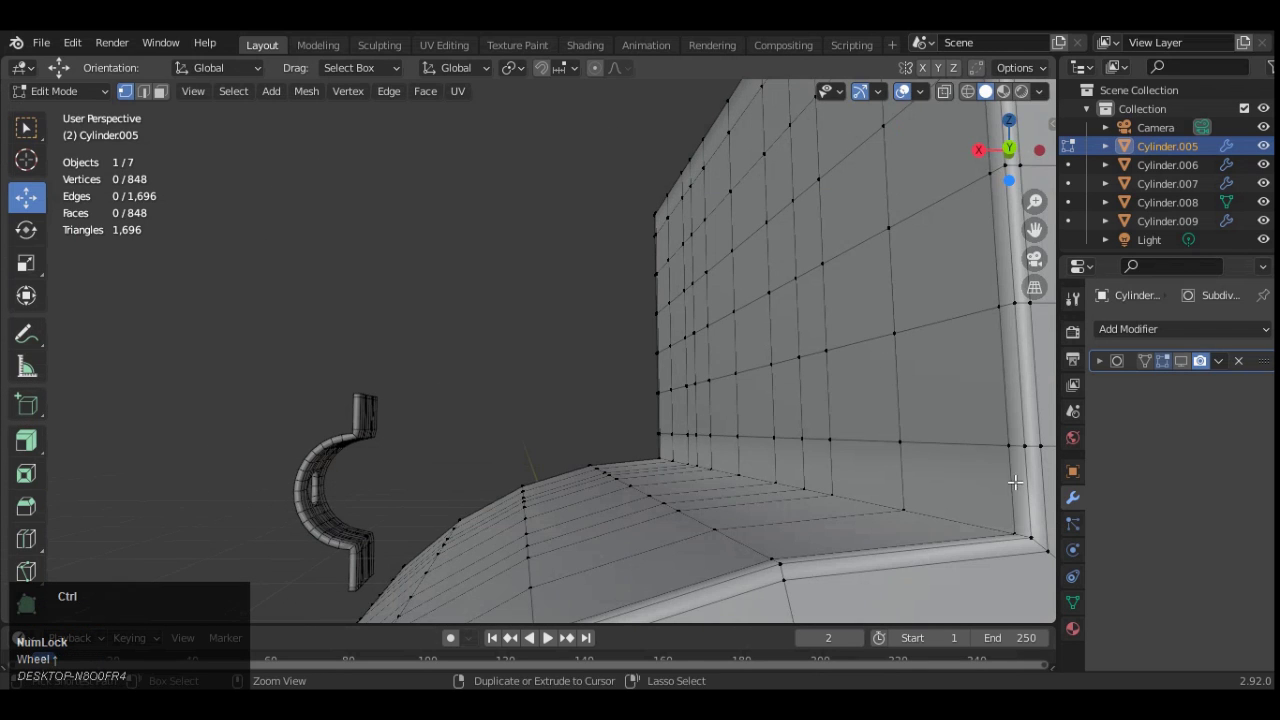
scroll(913, 468, "down", 2)
left_click(818, 433)
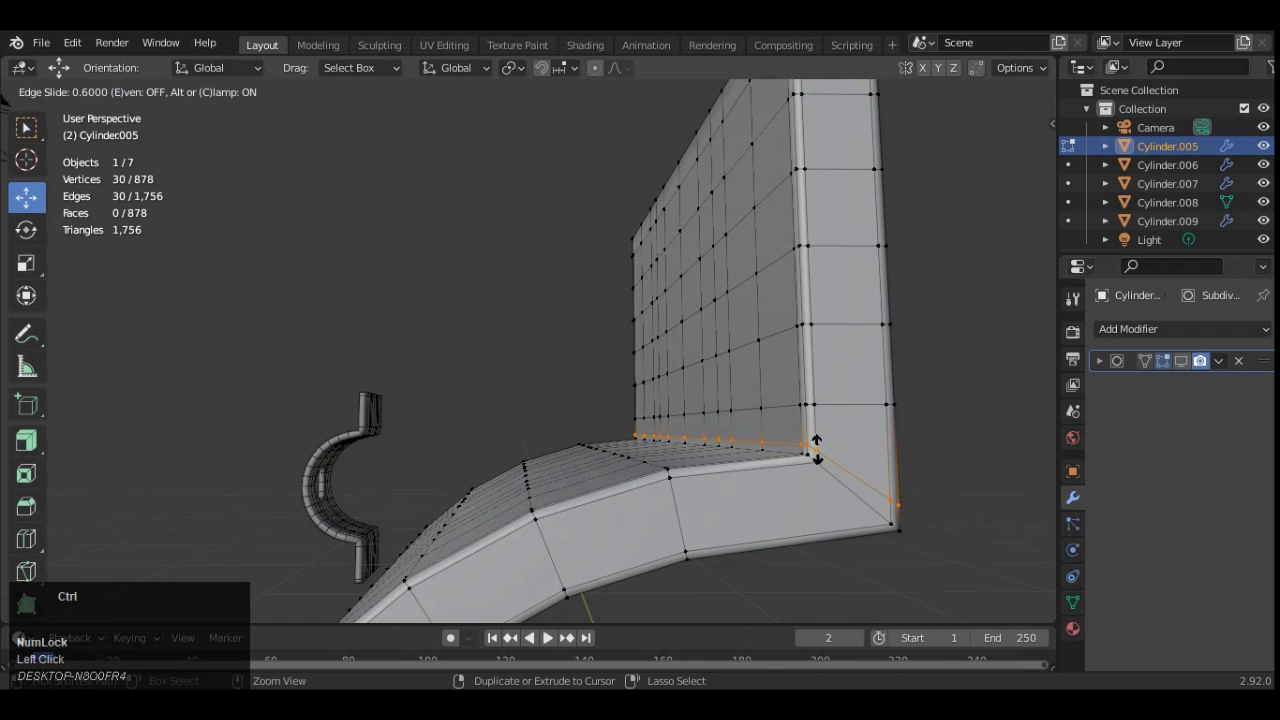
left_click(818, 452, "ctrl")
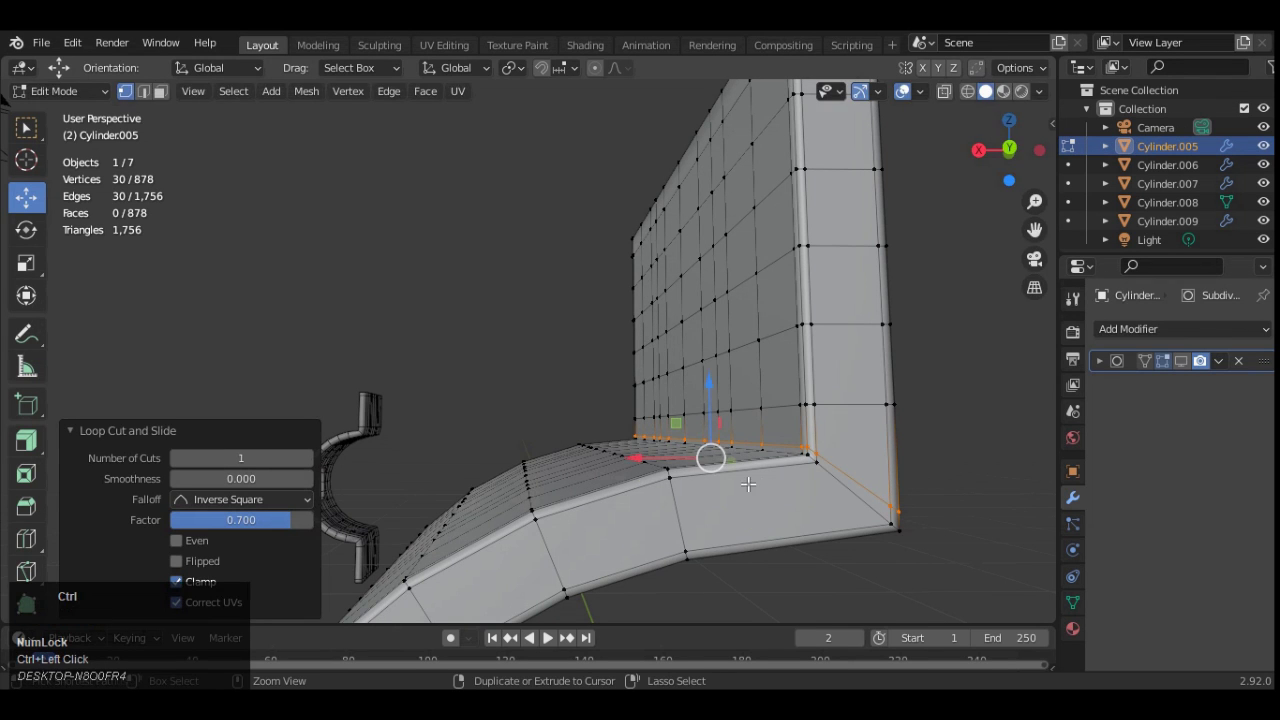
key("ctrl+r")
left_click(759, 474)
left_click(798, 475)
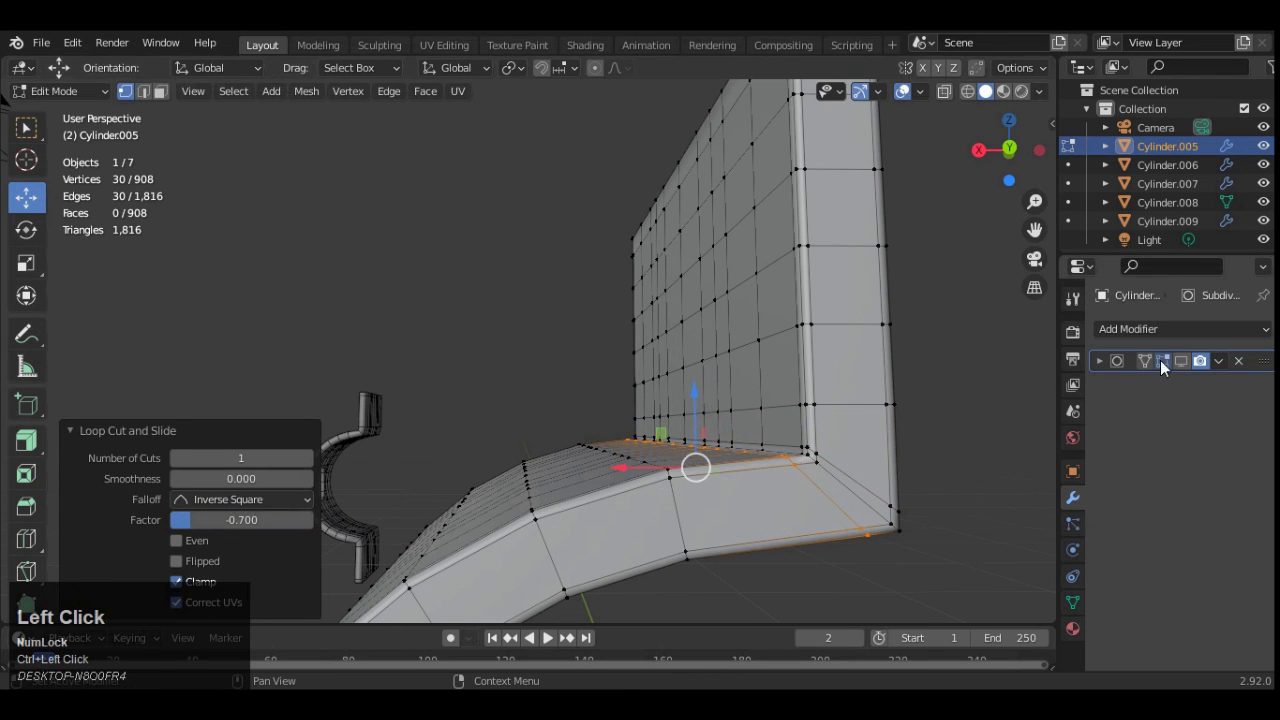
- Examine the subdivided wall's bends, end and side edges from several angles with overlays hidden, and restore the overlays
left_click(905, 91)
scroll(946, 163, "down", 6)
left_click_drag(1002, 152, 1035, 229)
scroll(833, 262, "up", 5)
scroll(906, 234, "down", 7)
left_click_drag(1008, 150, 930, 95)
scroll(1008, 143, "up", 3)
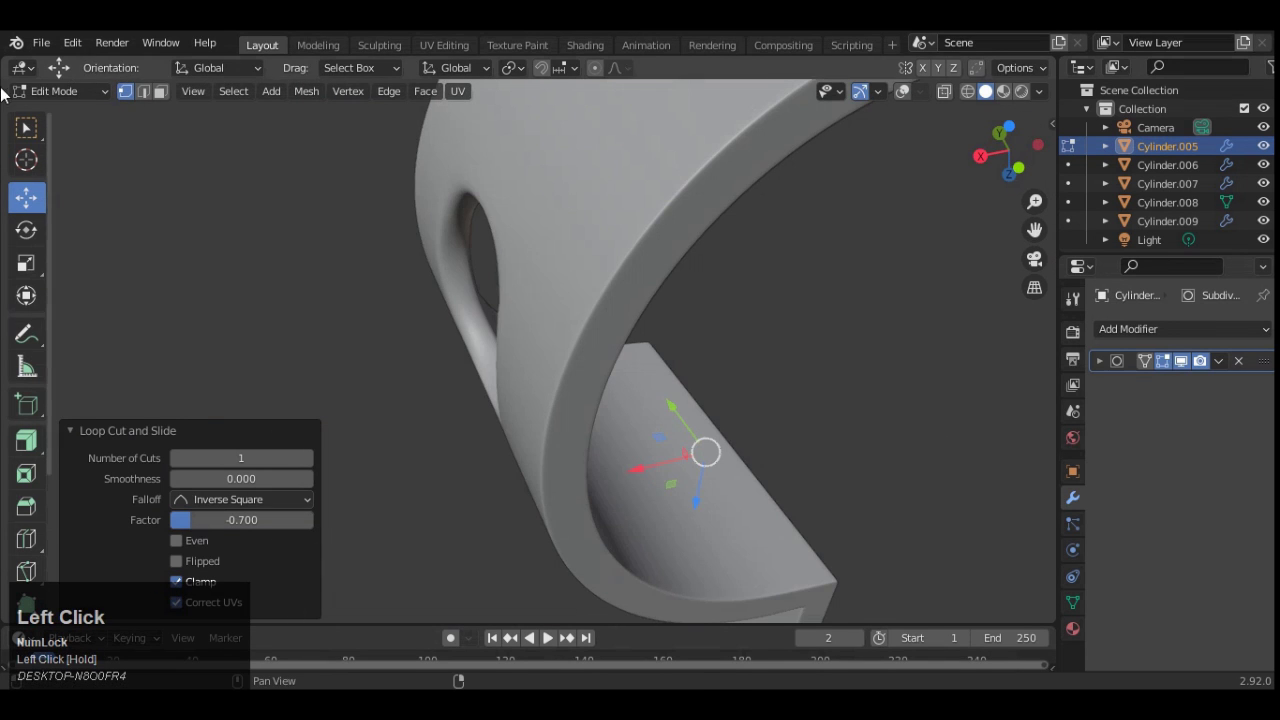
left_click(903, 91)
- Compare the edge loops on both legs and around the hole in Edit Mode and Object Mode
scroll(776, 238, "down", 3)
left_click_drag(1035, 230, 1005, 302)
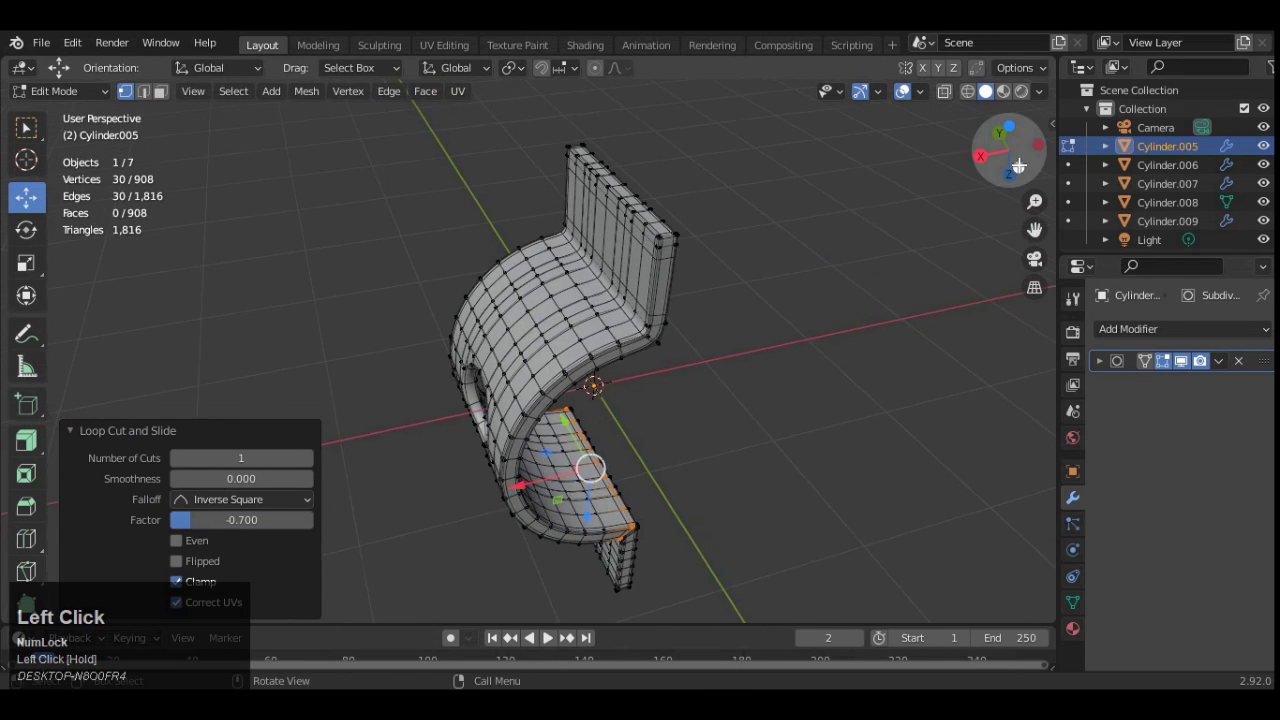
left_click_drag(1005, 158, 1046, 112)
scroll(938, 268, "up", 4)
left_click_drag(1035, 232, 1036, 287)
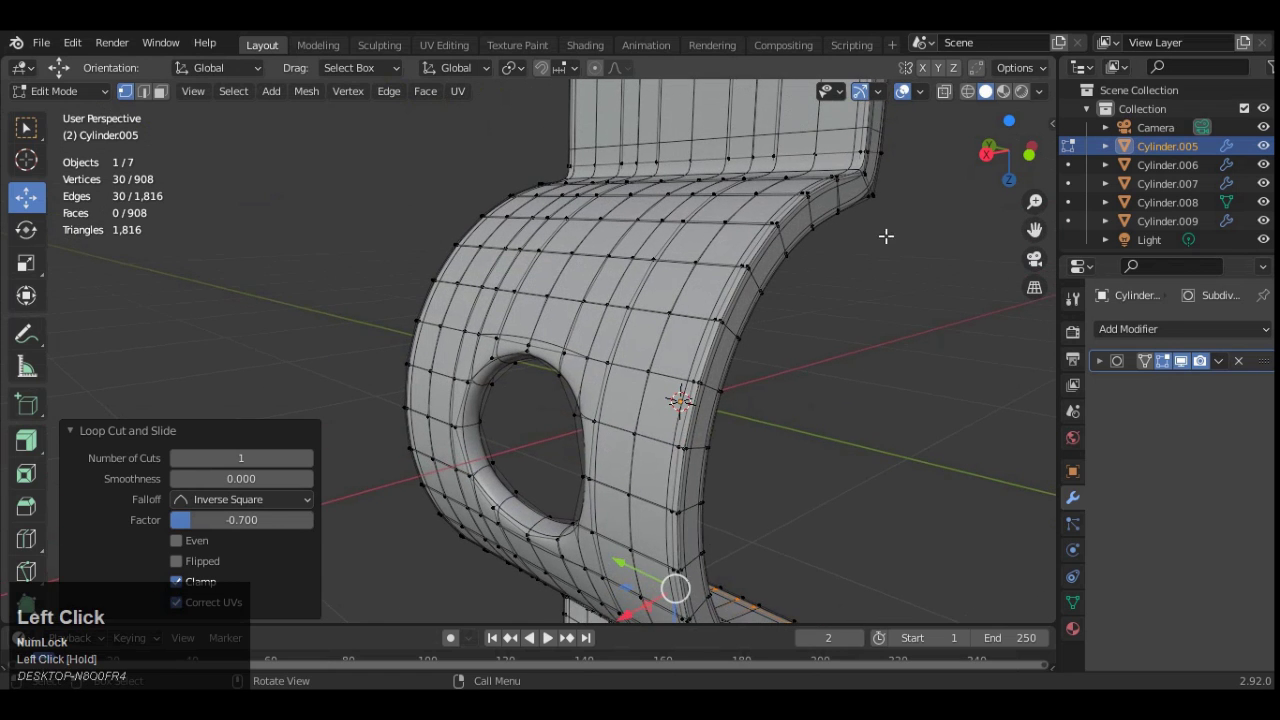
scroll(886, 236, "down", 1)
key("Tab")
scroll(839, 243, "down", 1)
left_click(730, 277)
key("Tab")
key("Tab")
left_click(709, 196)
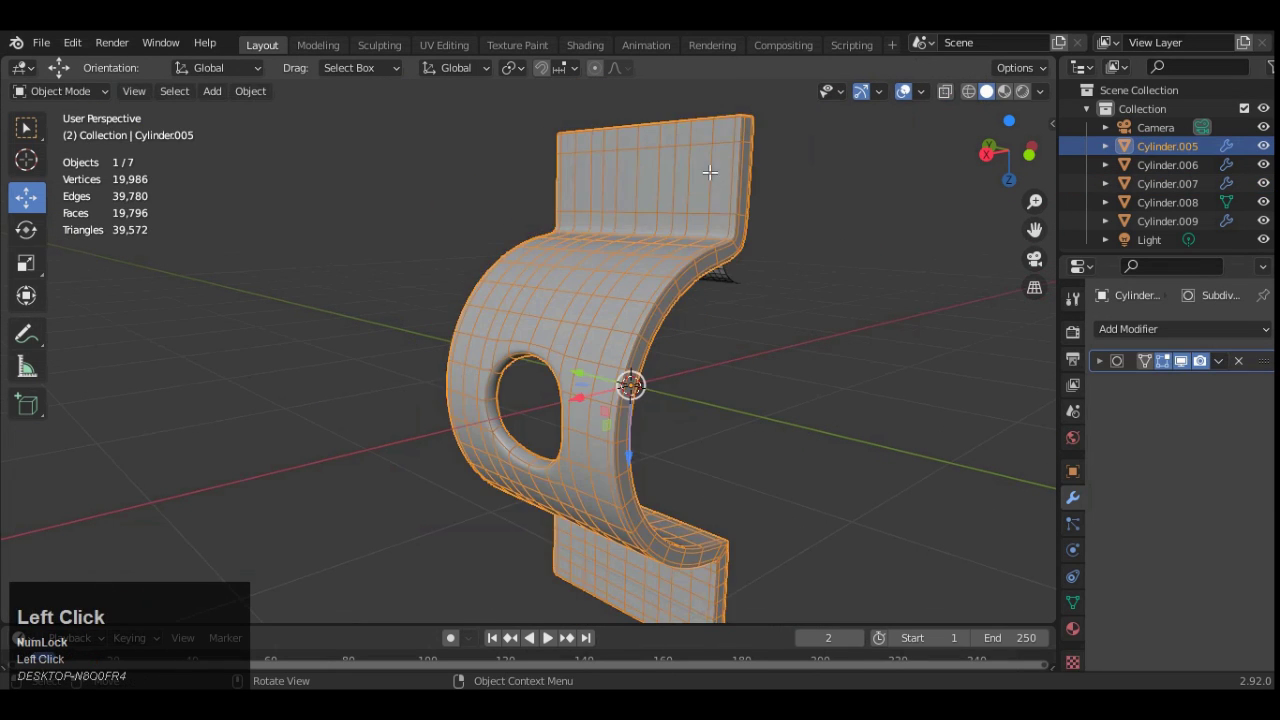
- Select the wall's entire mesh in Edit Mode and apply Symmetrize to it
key("Tab")
key("a")
left_click(306, 91)
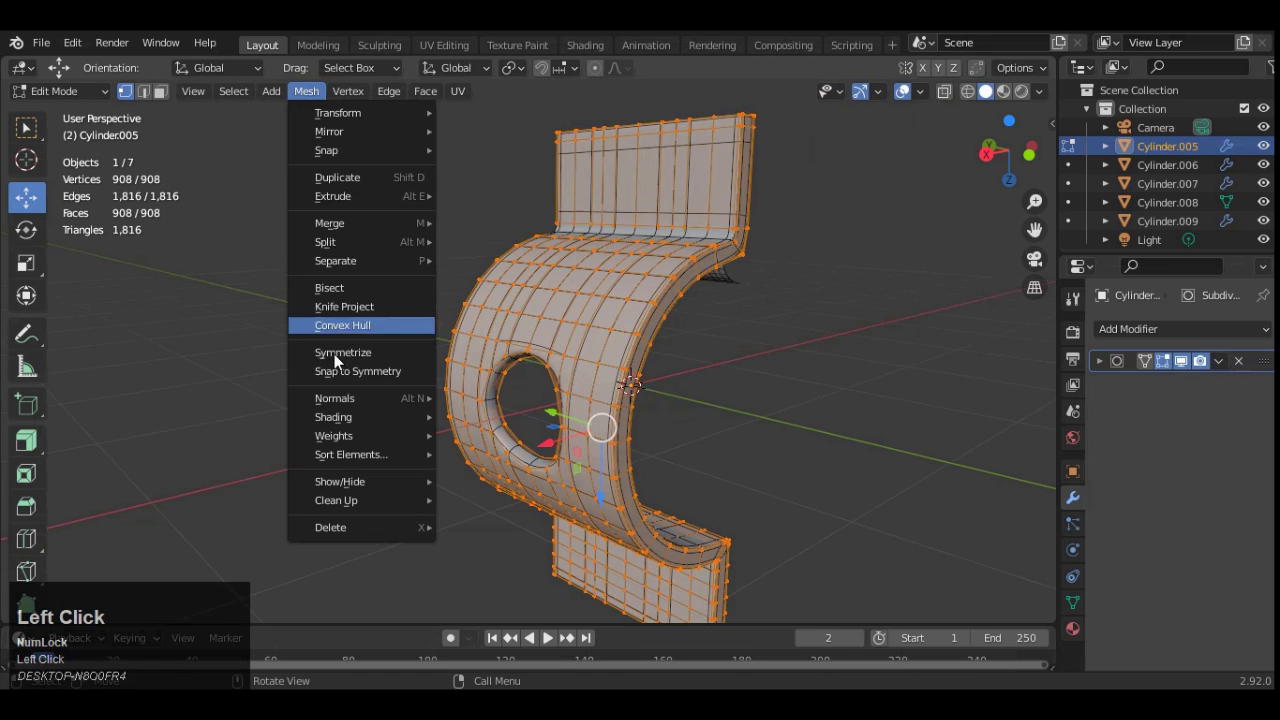
left_click(337, 362)
- Try the Symmetrize directions -Z to +Z, +Z to -Z and +Y to -Y on the wall
left_click_drag(1035, 229, 1095, 179)
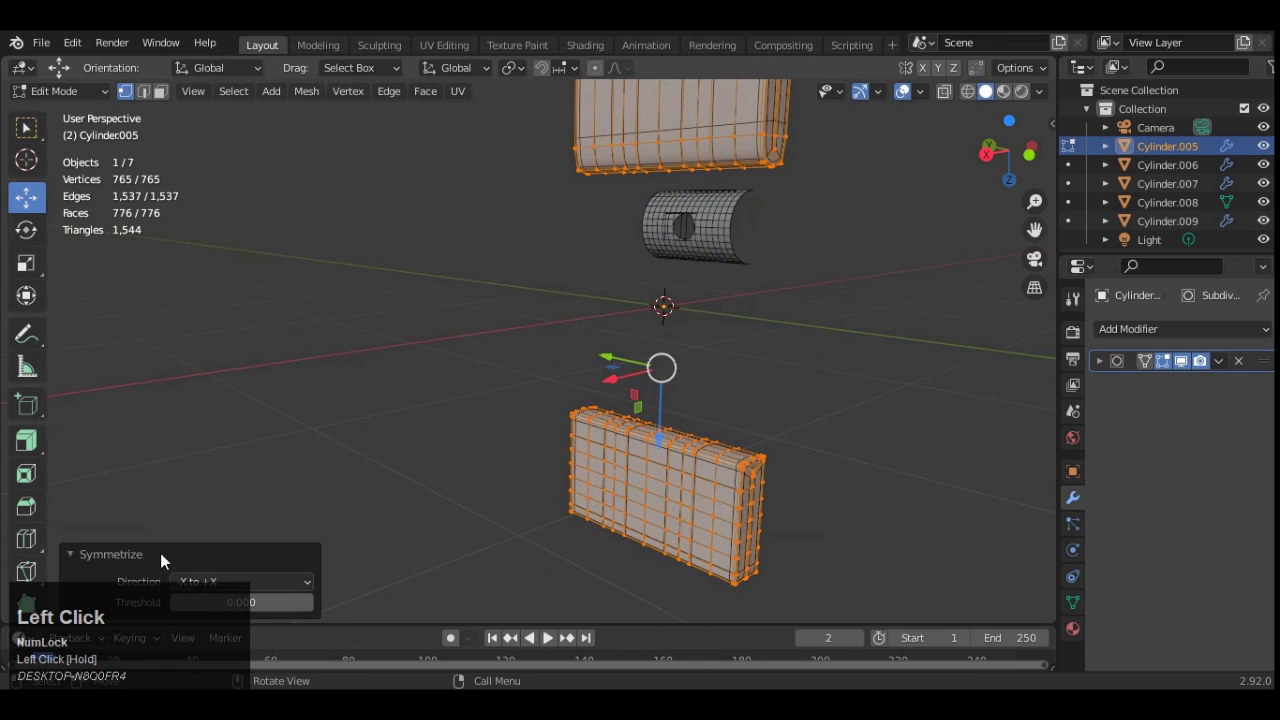
left_click(163, 560)
left_click(97, 595)
left_click(286, 579)
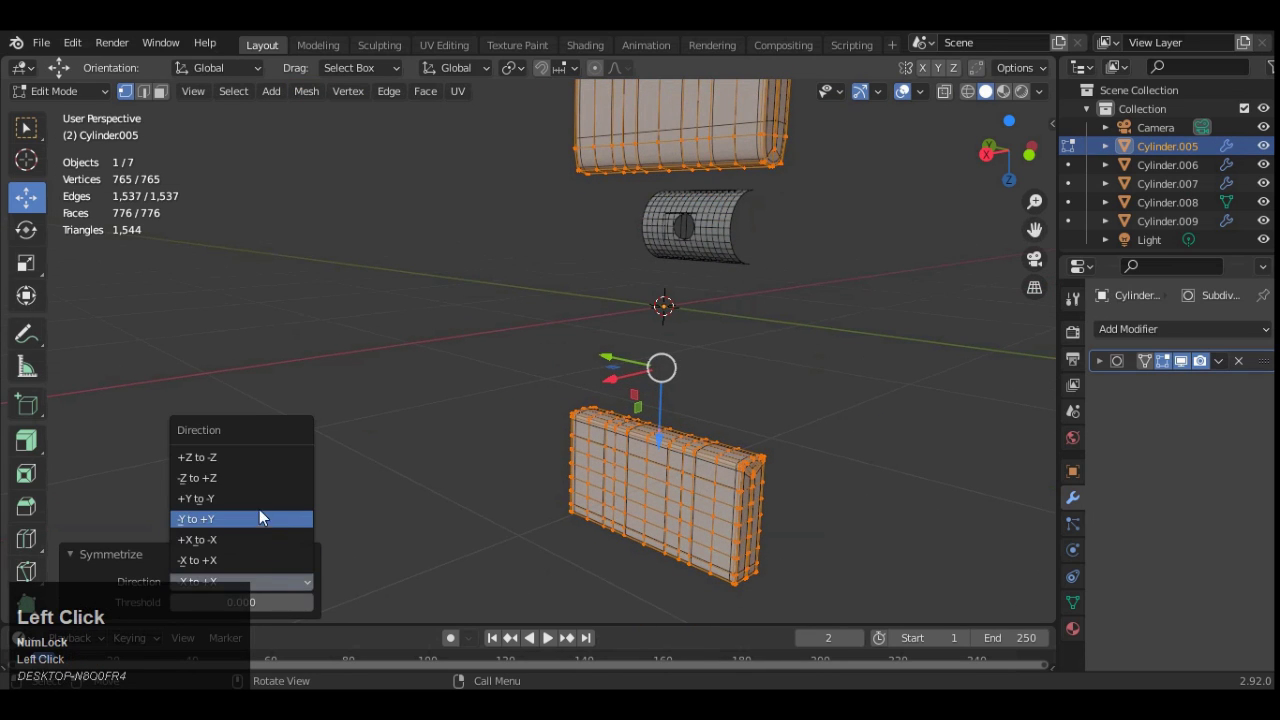
left_click(250, 478)
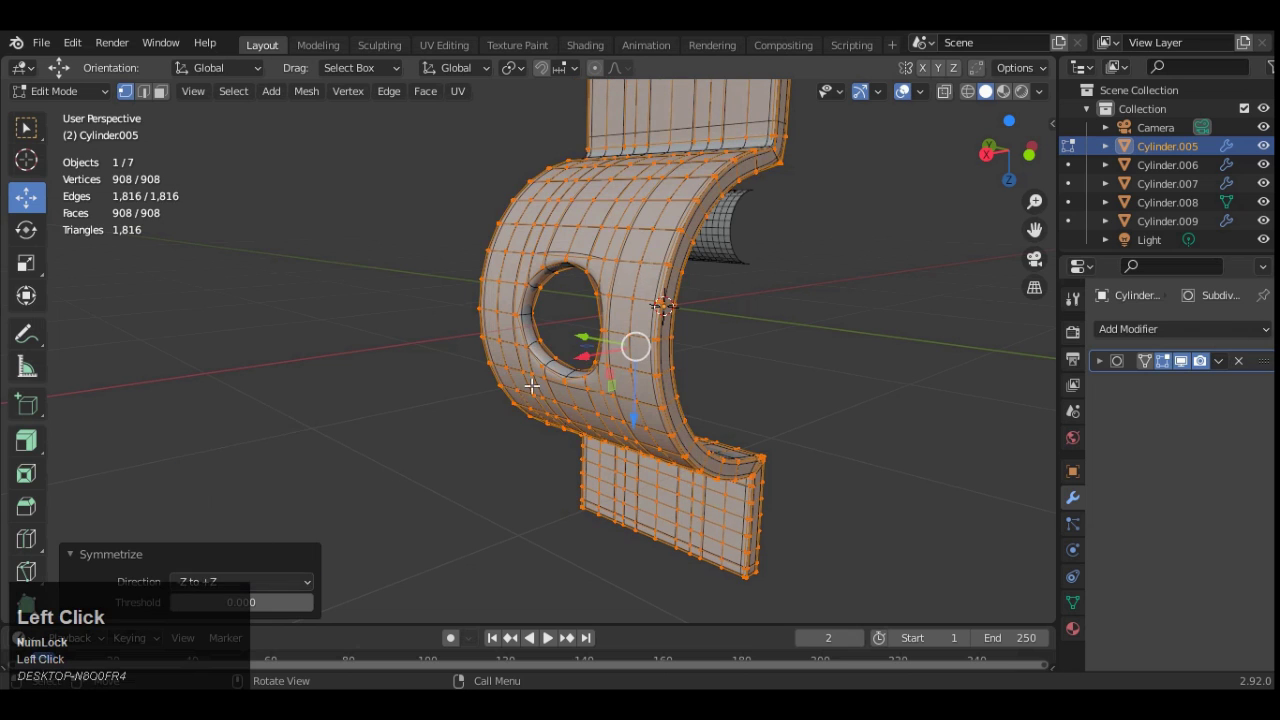
left_click(249, 580)
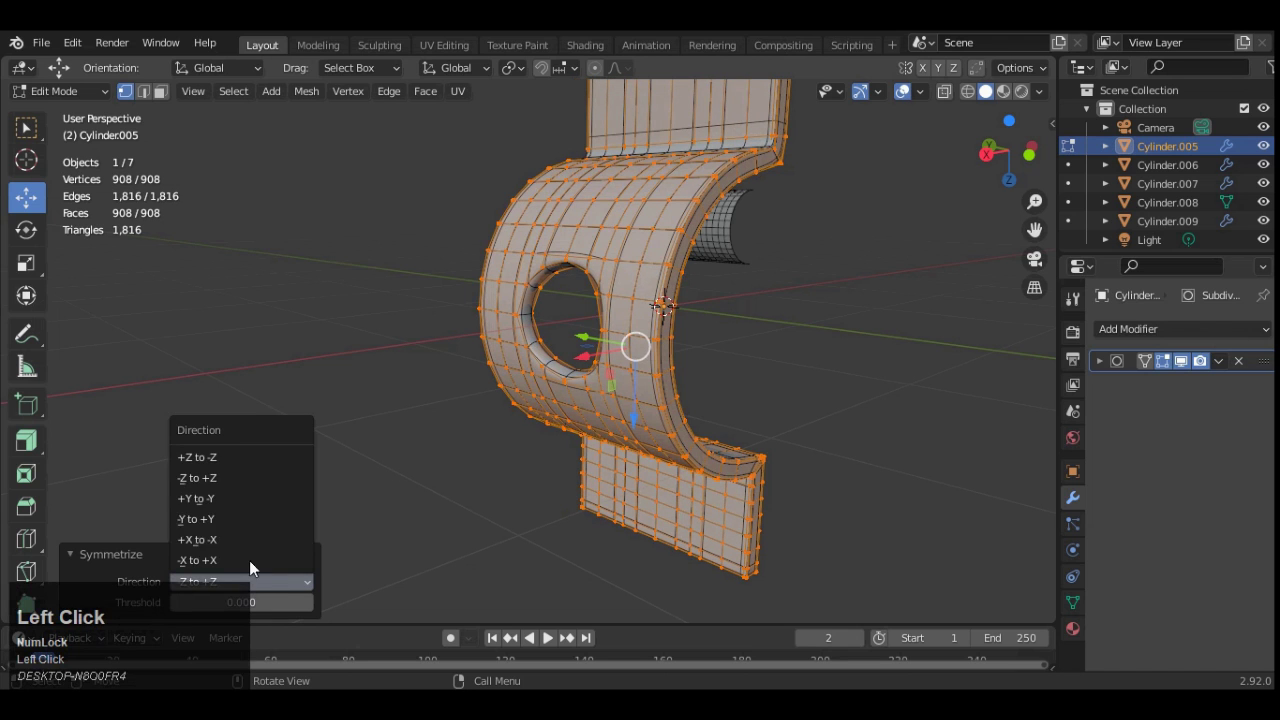
left_click(234, 457)
scroll(889, 269, "down", 2)
left_click(302, 581)
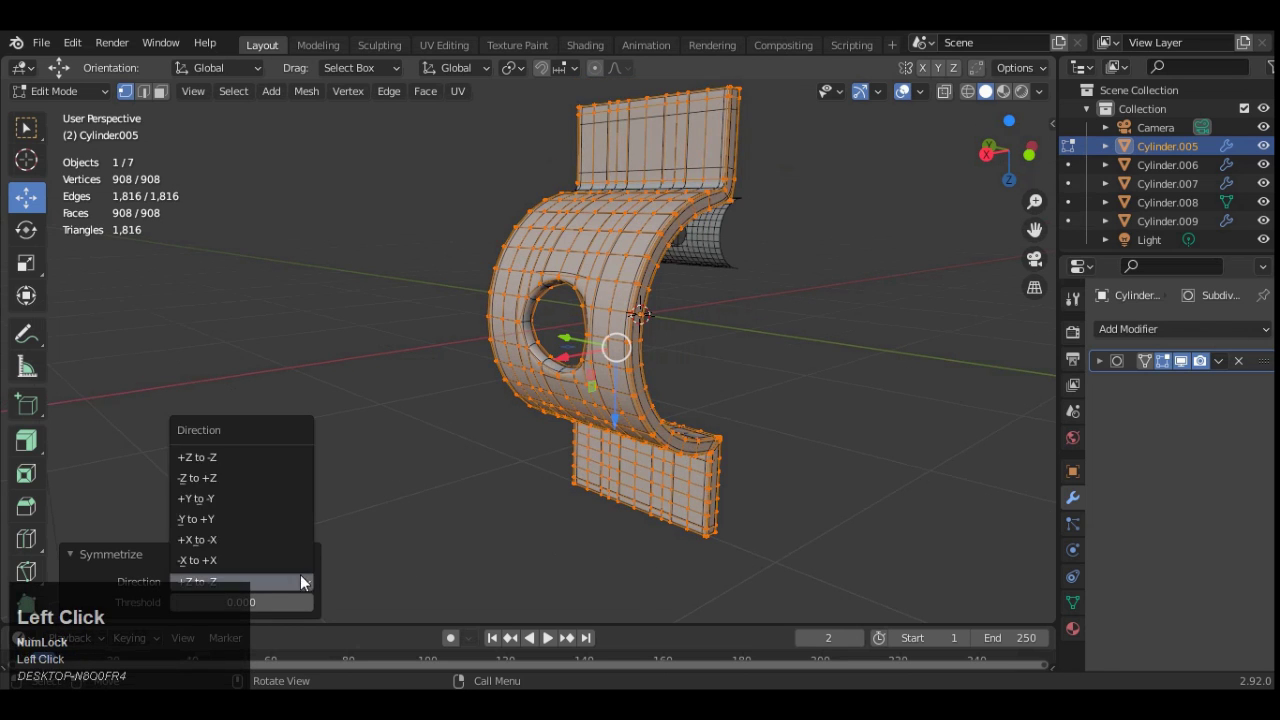
left_click(274, 474)
left_click(269, 580)
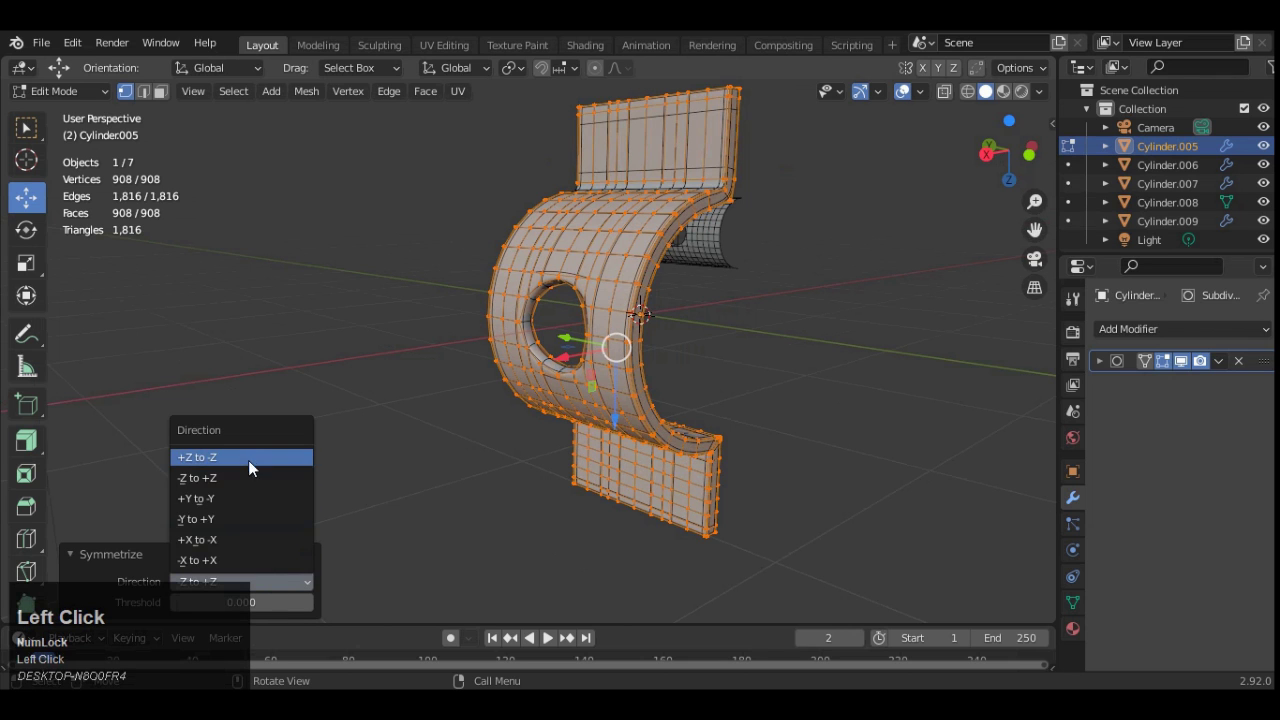
left_click(247, 457)
left_click_drag(1008, 150, 945, 157)
left_click(229, 499)
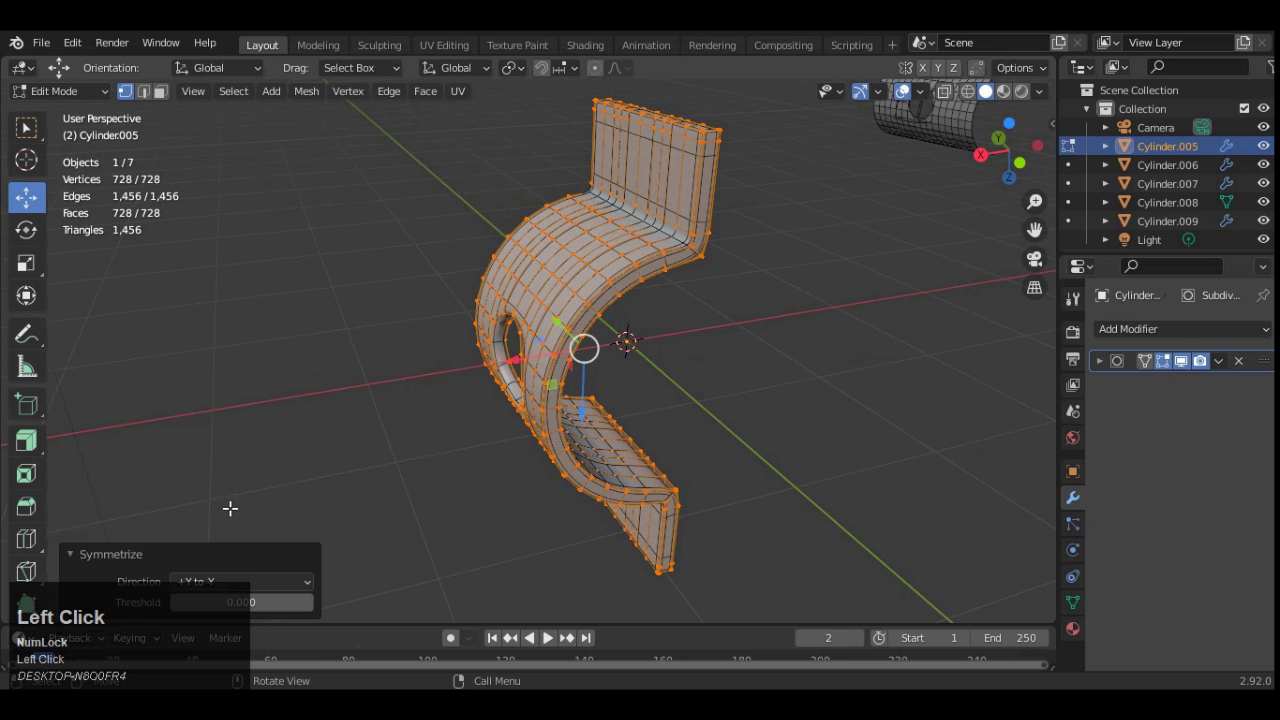
- Set the Symmetrize direction to -Y to +Y and inspect the mirrored wall with overlays temporarily hidden
left_click(250, 581)
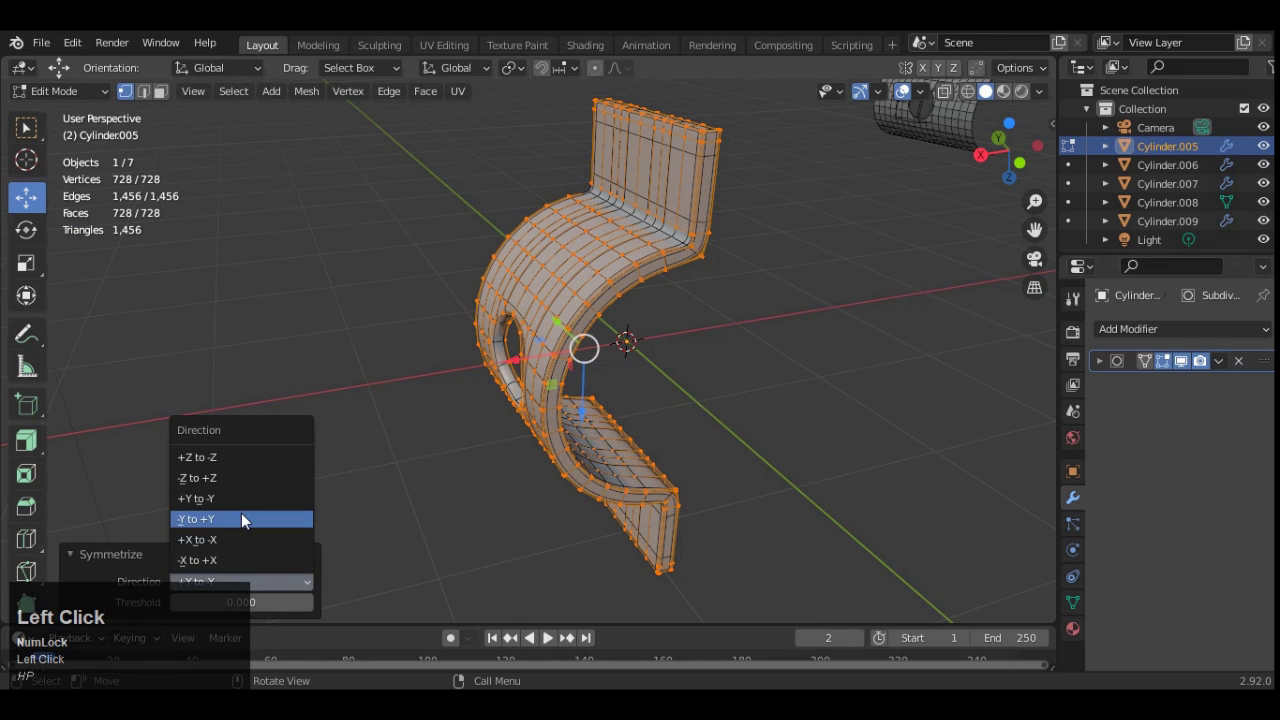
left_click(241, 513)
mouse_move(1012, 160)
left_mouse_down()
mouse_move(995, 156)
mouse_move(1008, 178)
left_mouse_up()
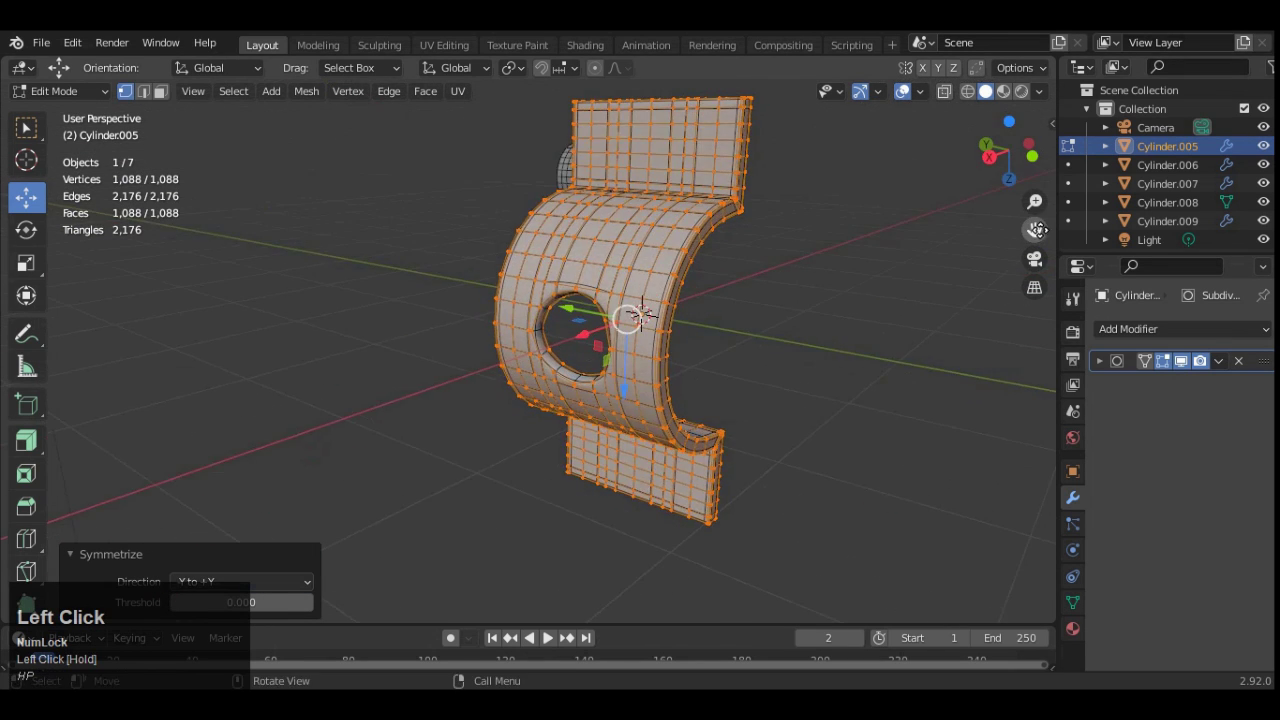
left_click_drag(1035, 230, 998, 362)
scroll(850, 263, "up", 4)
scroll(890, 178, "down", 2)
left_click(903, 92)
left_click_drag(1015, 152, 998, 108)
left_click(903, 92)
- Hide the subdivision and add two loop cuts inside the hole close to its rims, with slide factors 0.8 and -0.8
scroll(890, 180, "up", 5)
left_click(1184, 361)
scroll(565, 312, "up", 4)
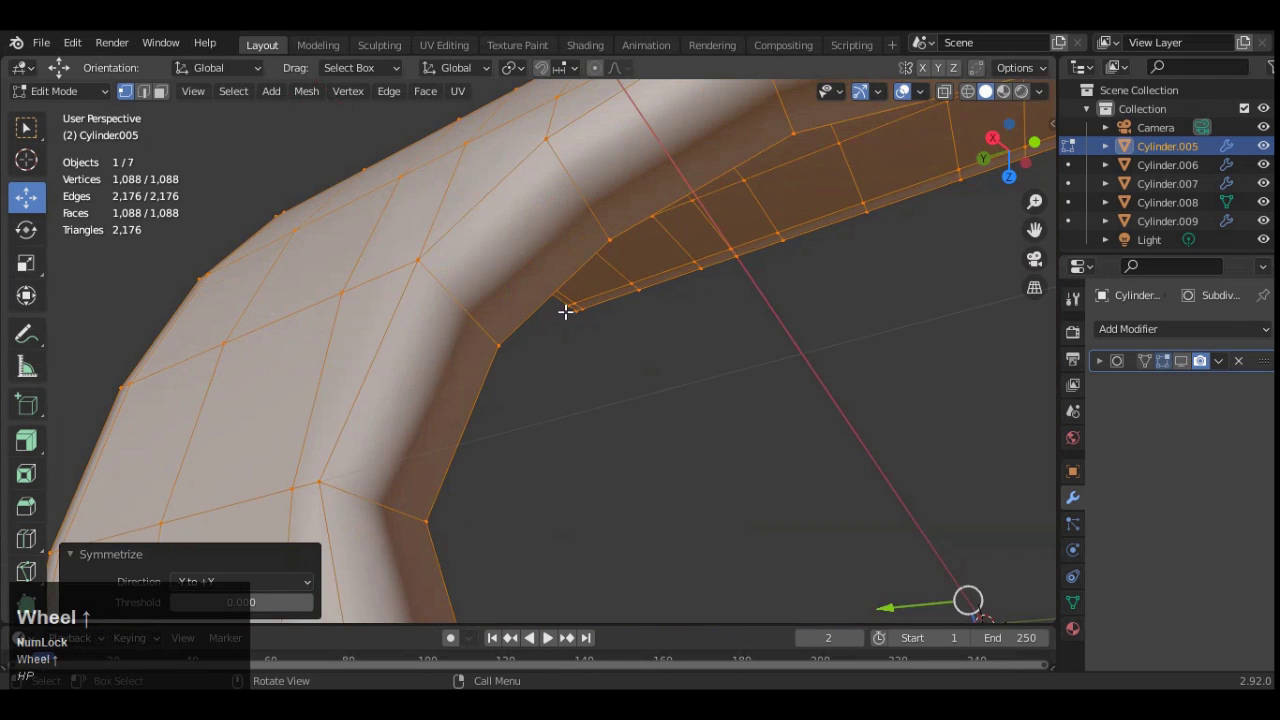
key("ctrl+r")
left_click(555, 222)
left_click(544, 182)
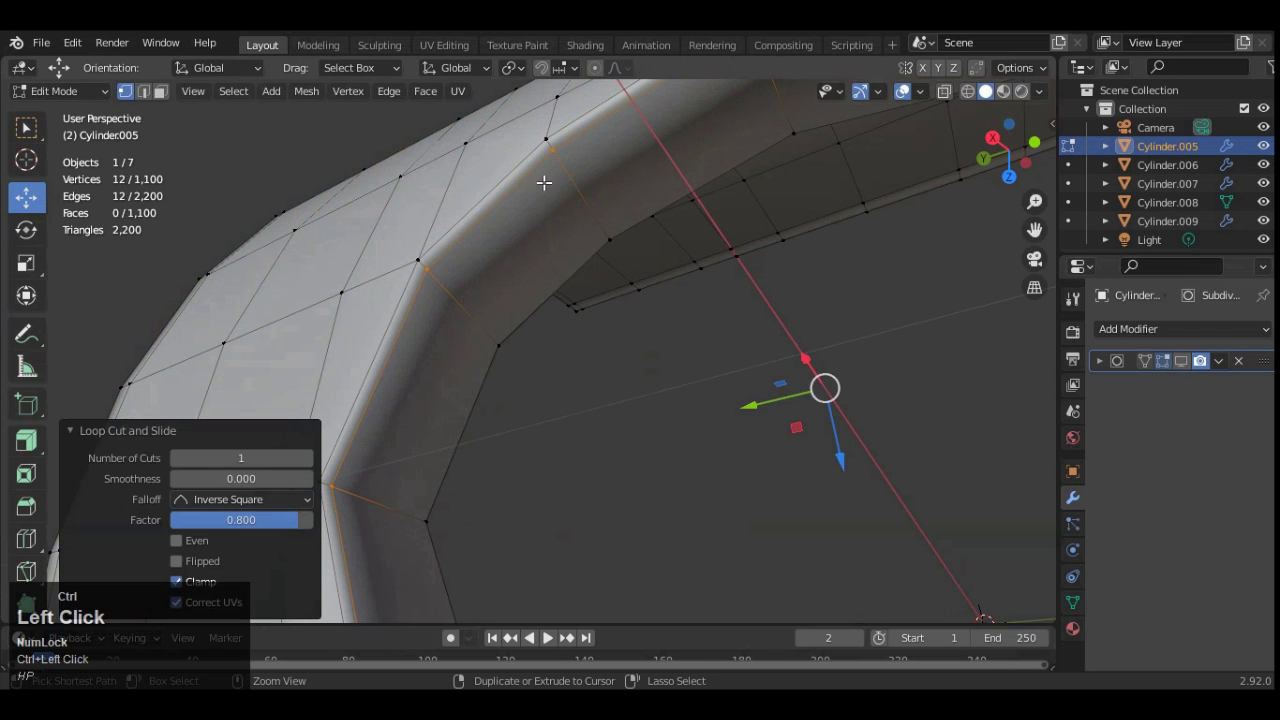
left_click(594, 215)
left_click(594, 215)
scroll(594, 215, "down", 5)
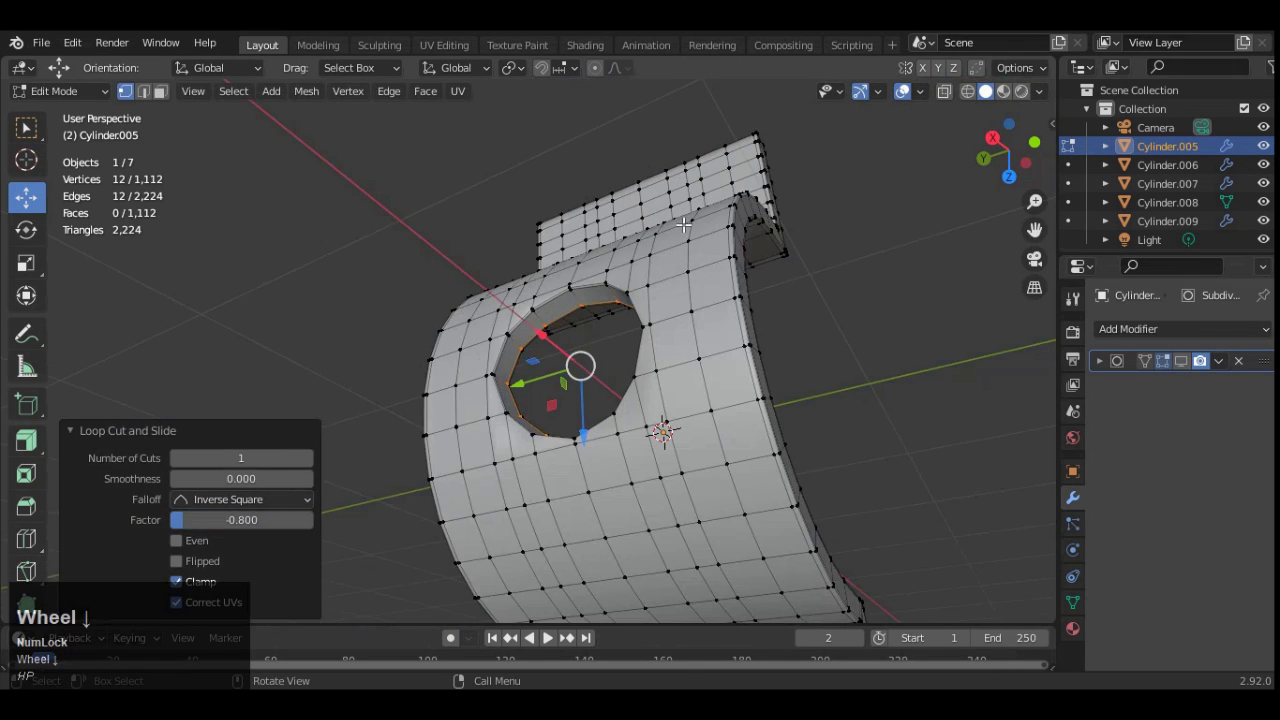
- Return to Object Mode with the subdivision shown and examine the smoothed wall and its hole with overlays temporarily hidden
key("Tab")
left_click_drag(997, 141, 896, 222)
left_click(891, 223)
left_click(905, 93)
scroll(940, 191, "down", 4)
scroll(938, 188, "up", 4)
scroll(896, 222, "down", 5)
left_click(908, 94)
- Hide every object except the wall at the origin, including the camera and light, and select the wall
scroll(828, 323, "down", 2)
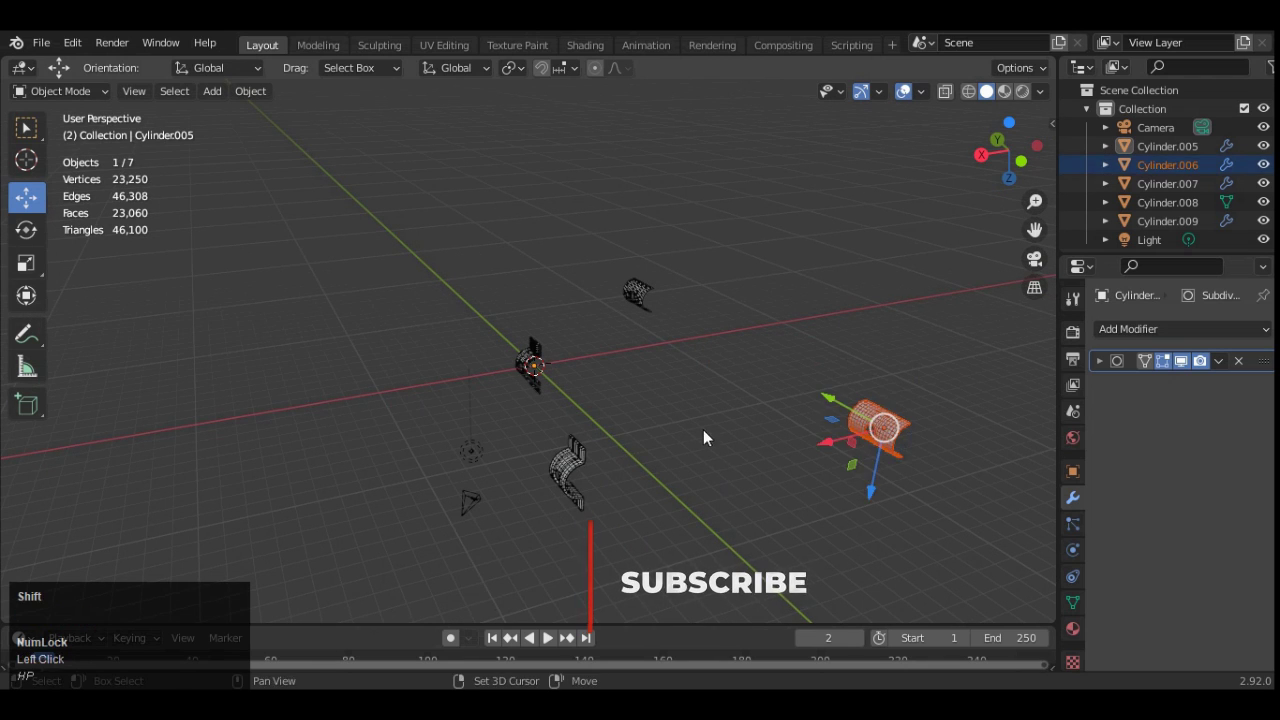
left_click_drag(387, 546, 388, 546, "shift")
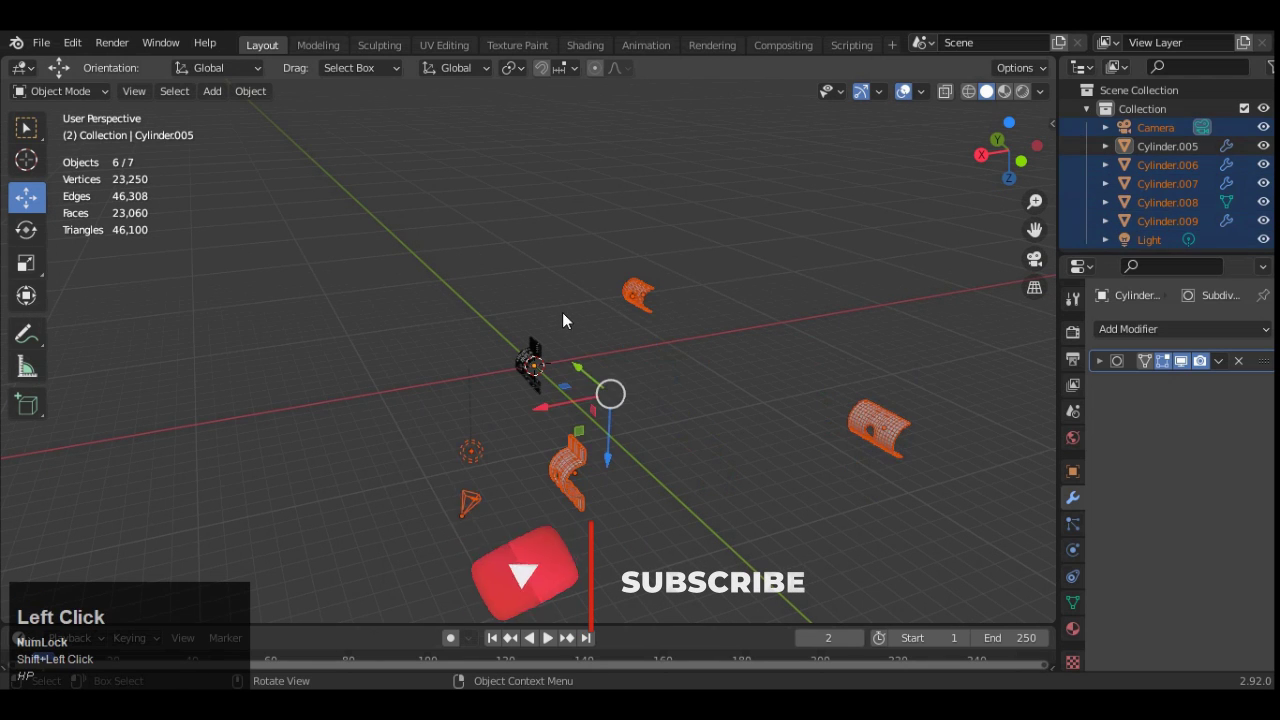
scroll(618, 357, "up", 2)
left_click(525, 363)
scroll(623, 292, "up", 8)
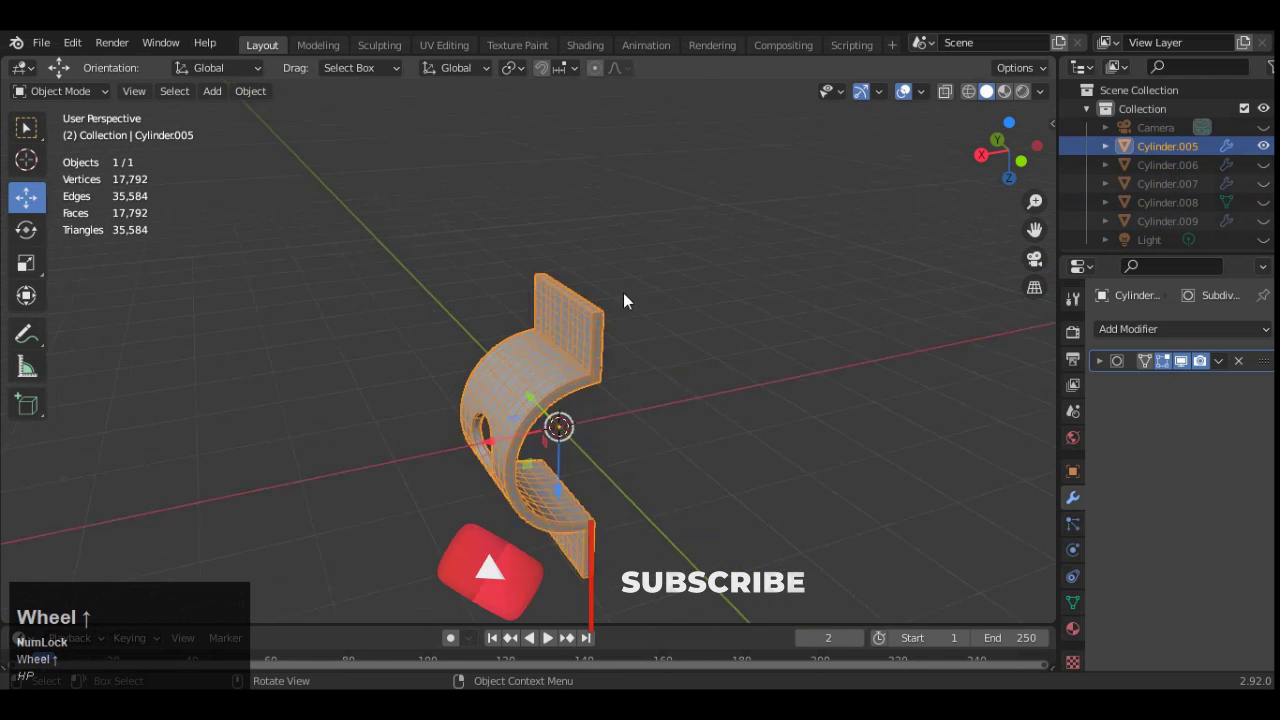
- View the isolated wall and its round hole in the right orthographic view
left_click_drag(1000, 140, 1080, 105)
left_click(995, 150)
scroll(987, 202, "down", 2)
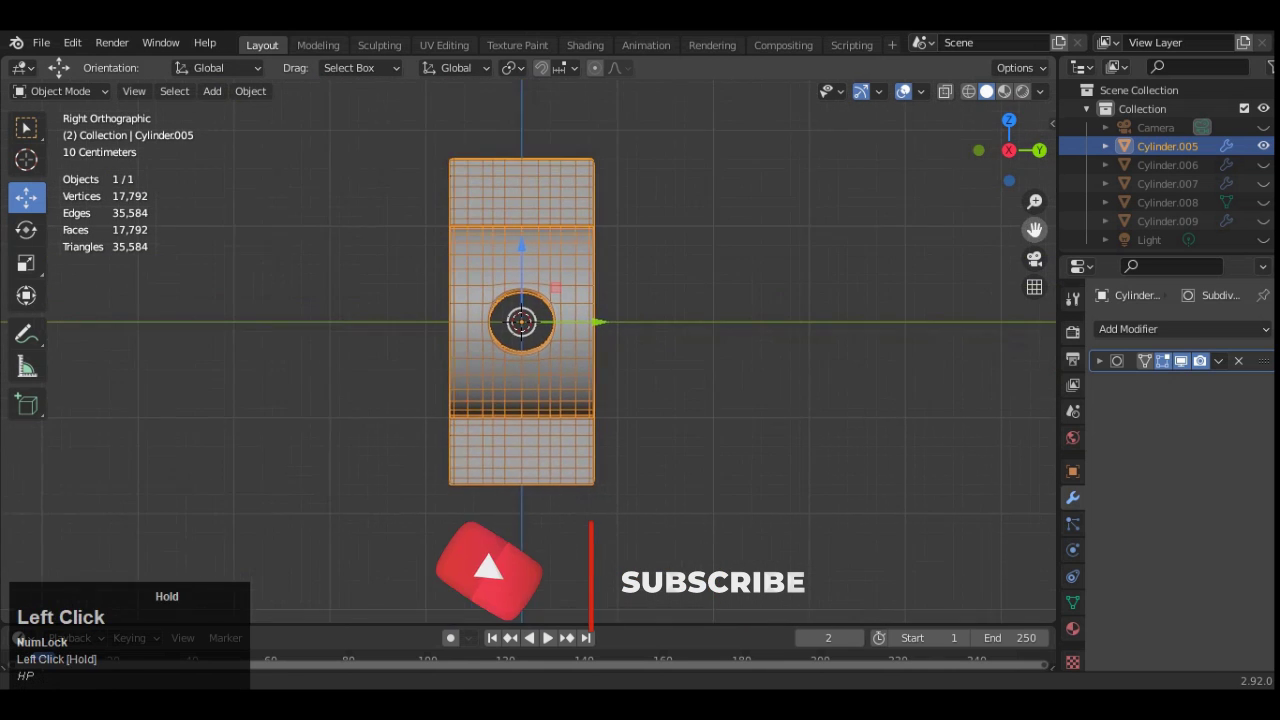